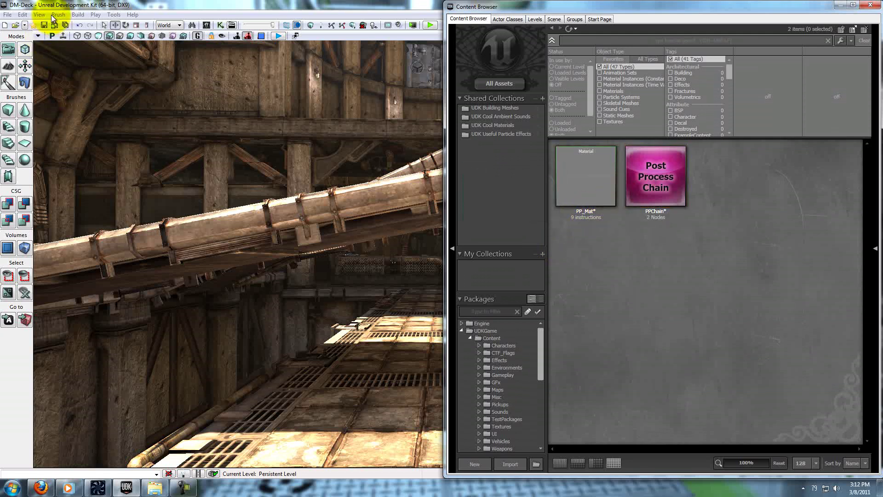
- Open the PP_Mat material for editing and arrange its editor window beside the level viewport so both are visible
click(592, 180)
double_click(592, 193)
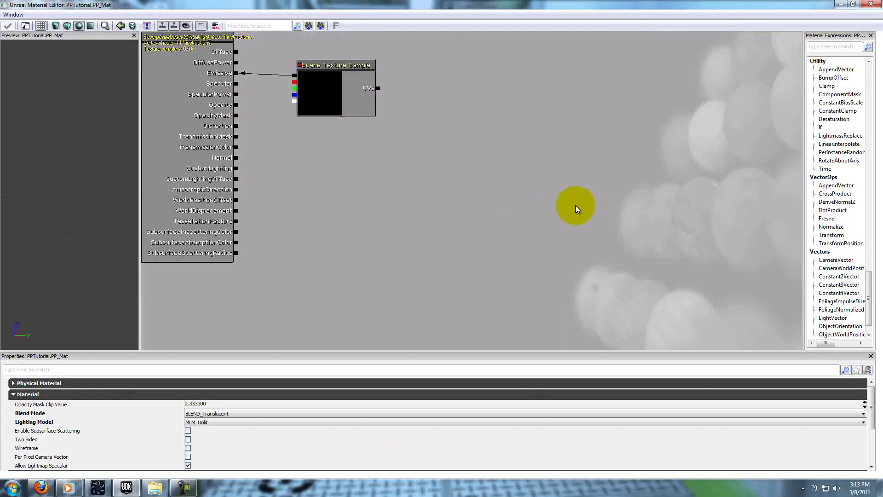
drag(457, 4, 1, 88)
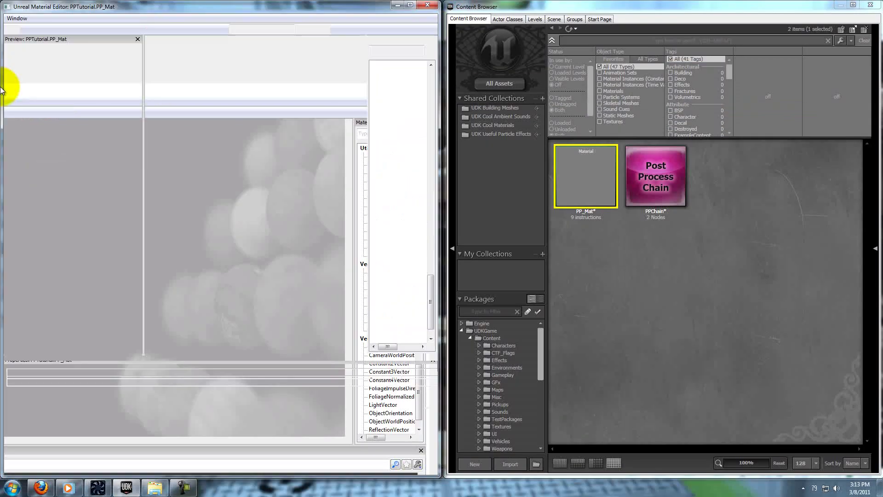
click(871, 5)
click(283, 37)
drag(296, 12, 738, 13)
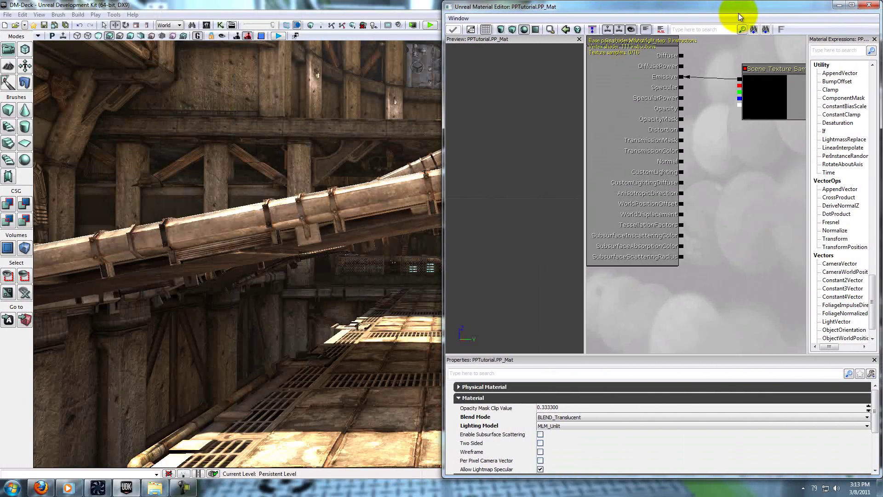
drag(444, 243, 594, 227)
- Inspect the Scene Texture Sample node that feeds PP_Mat's Emissive input and look over the level view
drag(782, 248, 725, 257)
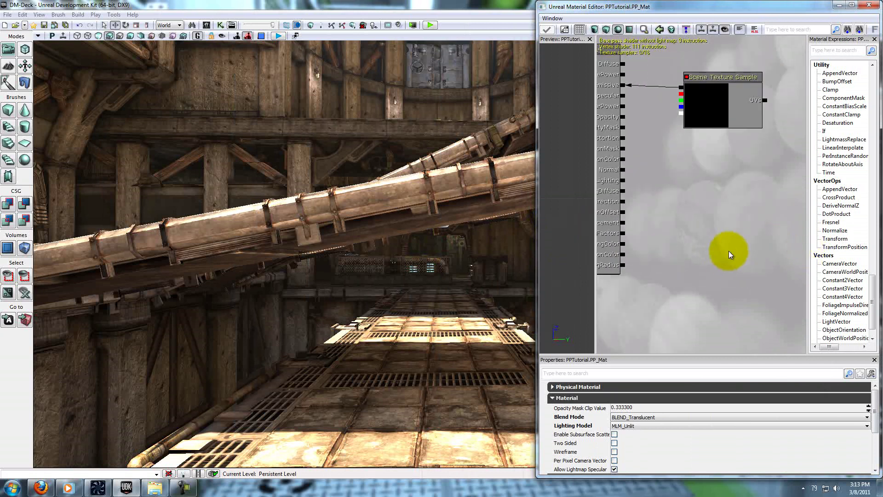
drag(705, 193, 680, 221)
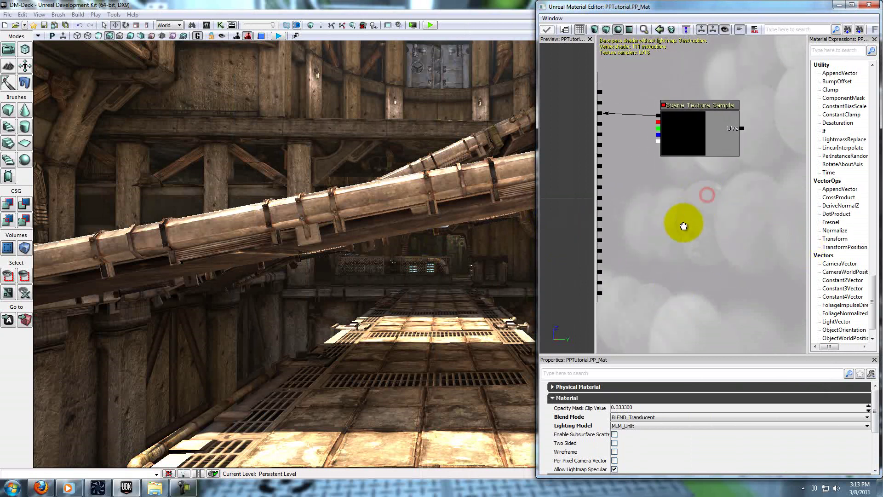
click(703, 134)
drag(629, 202, 653, 207)
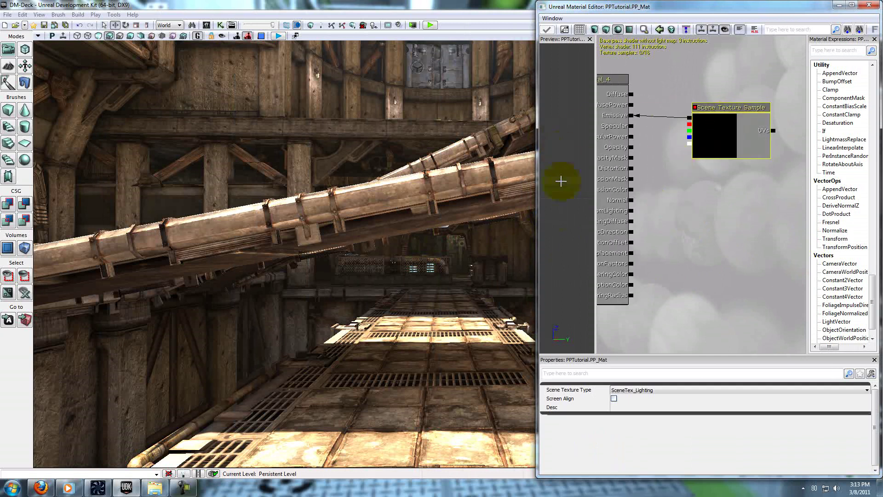
right_drag(466, 285, 500, 327)
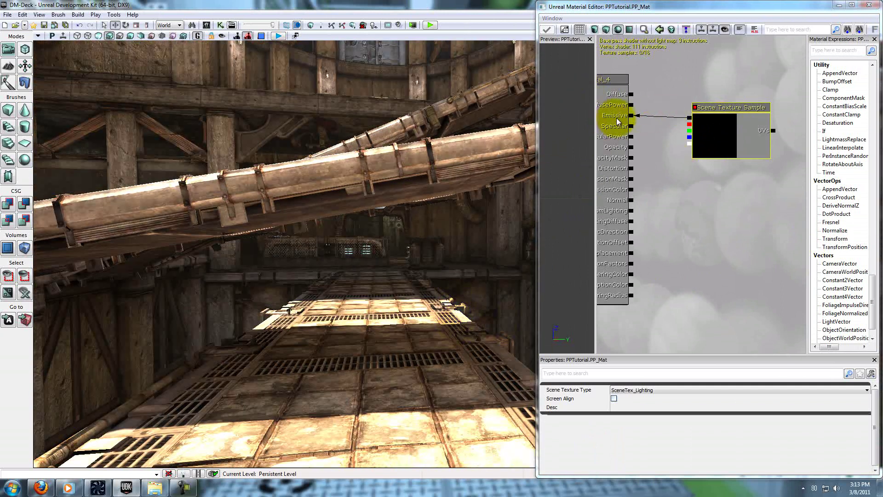
- Add a Multiply node to PP_Mat and place it between the material's inputs and the Scene Texture Sample node
drag(678, 144, 710, 199)
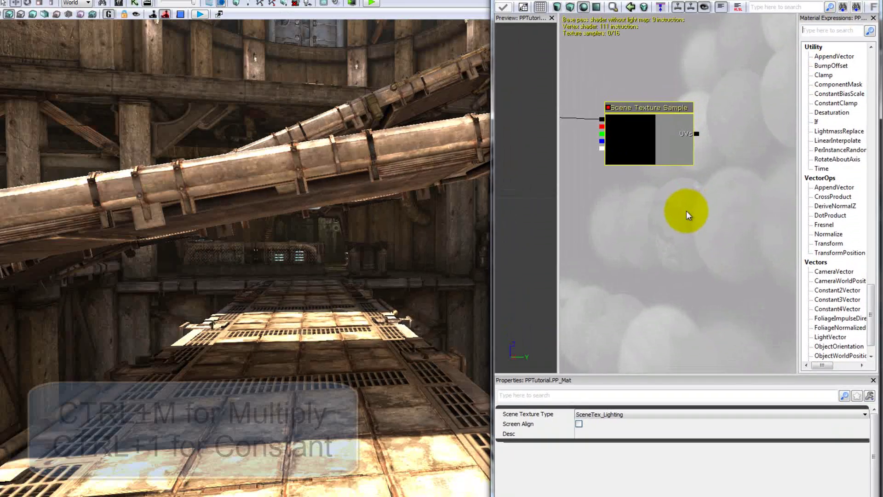
click(703, 236)
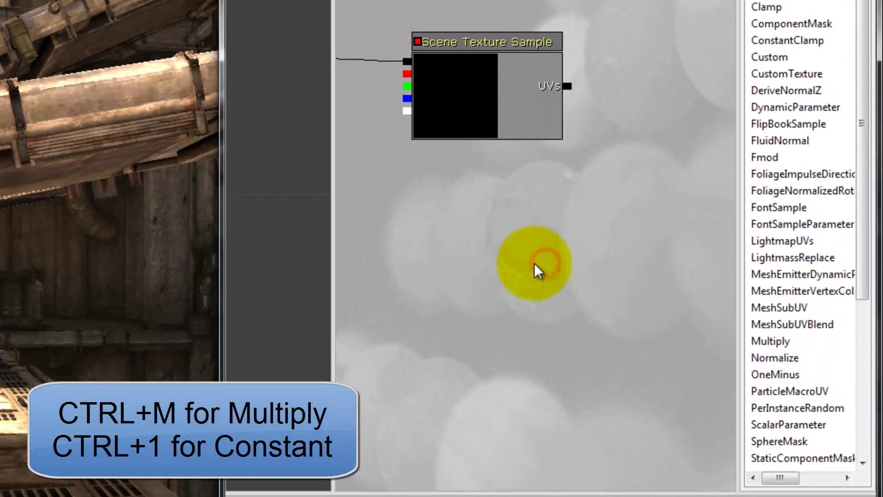
key(ctrl+m)
click(528, 269)
drag(509, 225, 502, 270)
click(488, 139)
ctrl+drag(478, 137, 724, 100)
click(539, 320)
ctrl+drag(552, 365, 430, 137)
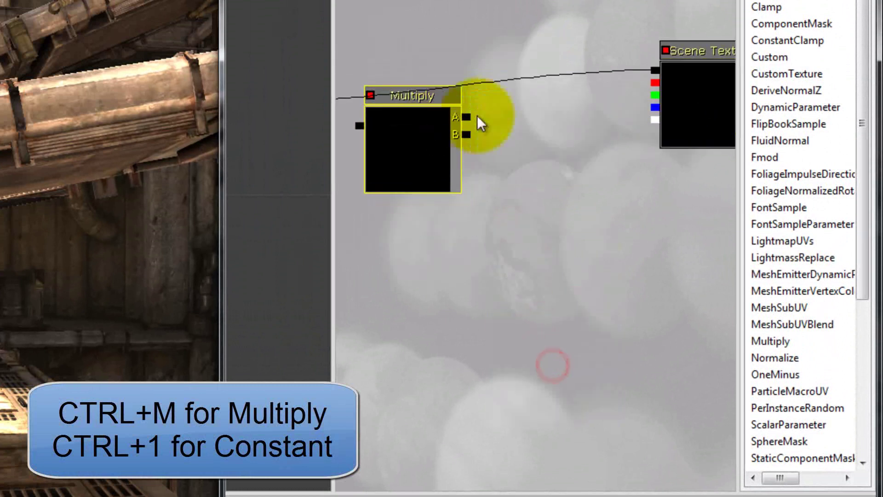
- Connect the Scene Texture Sample output to Multiply's A input and a new Constant node to its B input
drag(656, 70, 588, 95)
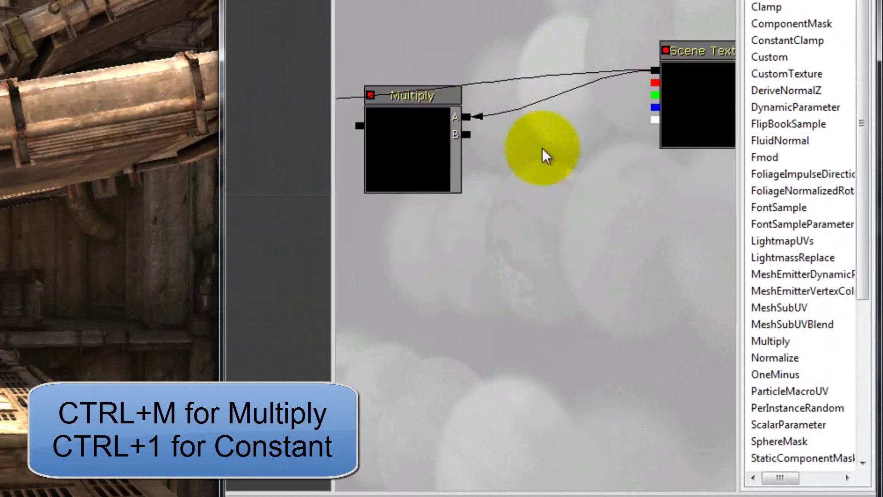
click(616, 195)
drag(609, 220, 472, 138)
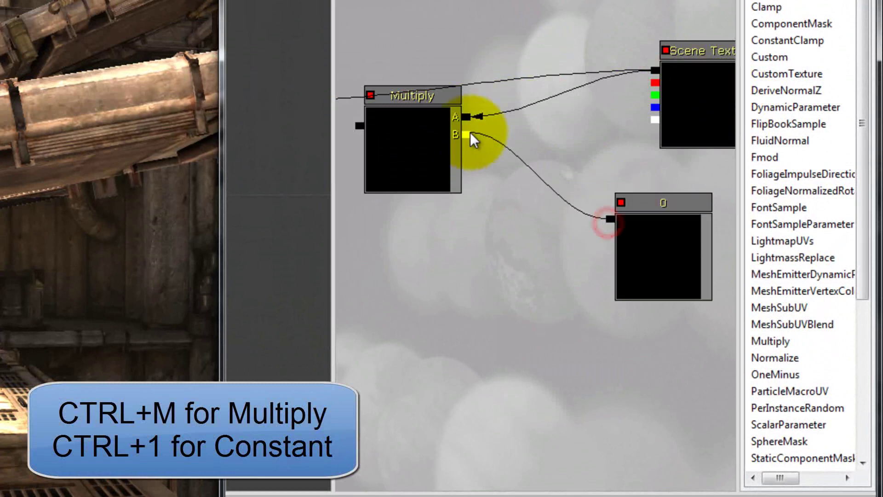
- Set the R value of the Constant node feeding Multiply to 0.5
click(637, 228)
click(391, 332)
text(.)
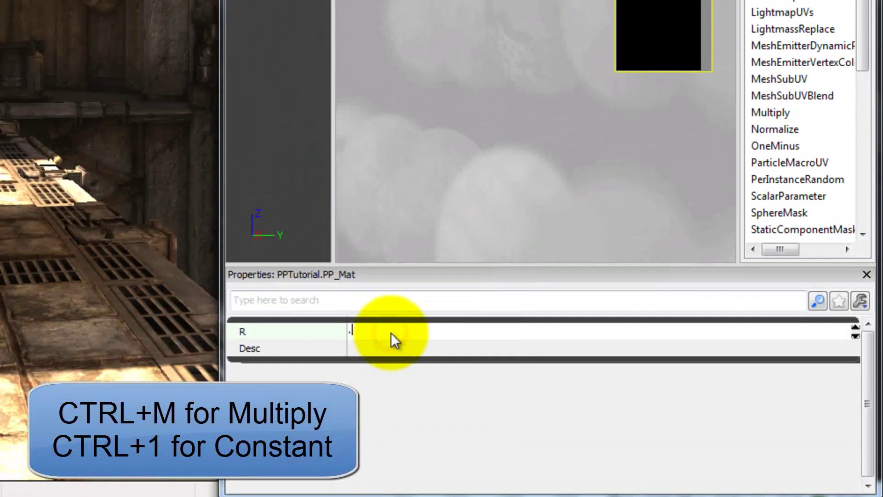
text(5)
key(Return)
- Connect the Multiply output to the Emissive input, apply the material changes and view the effect in the level
drag(423, 387, 556, 403)
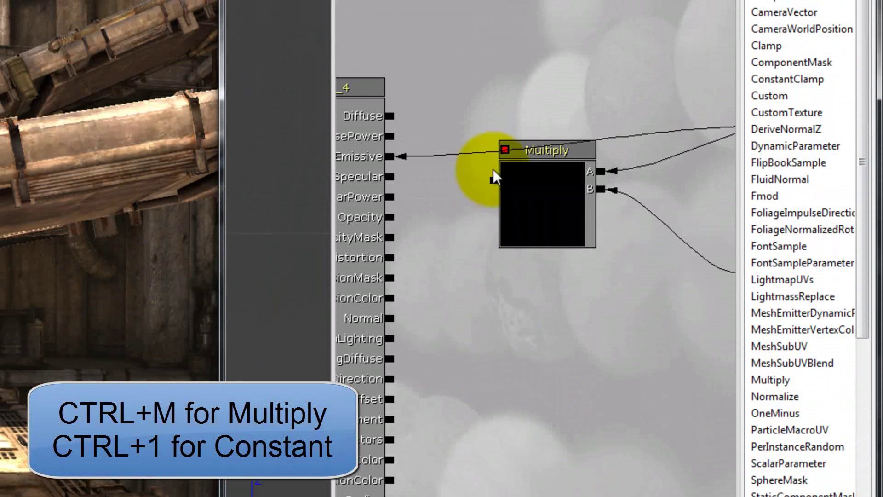
drag(493, 178, 395, 157)
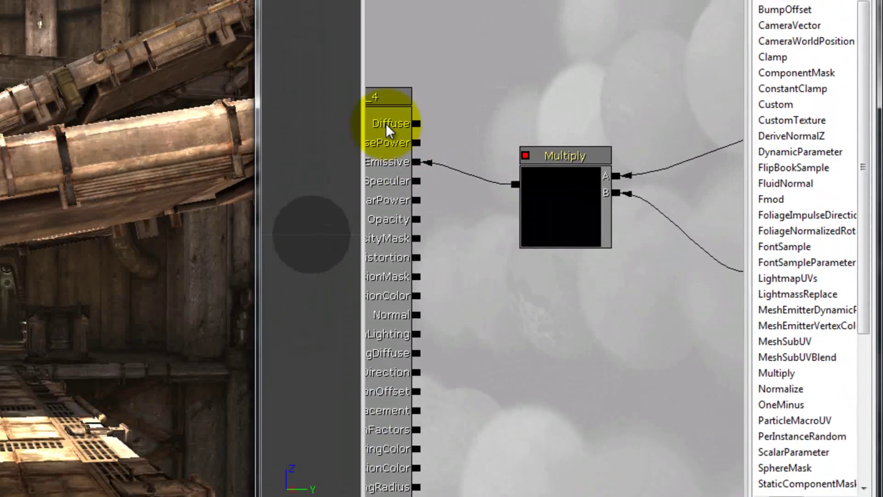
click(418, 11)
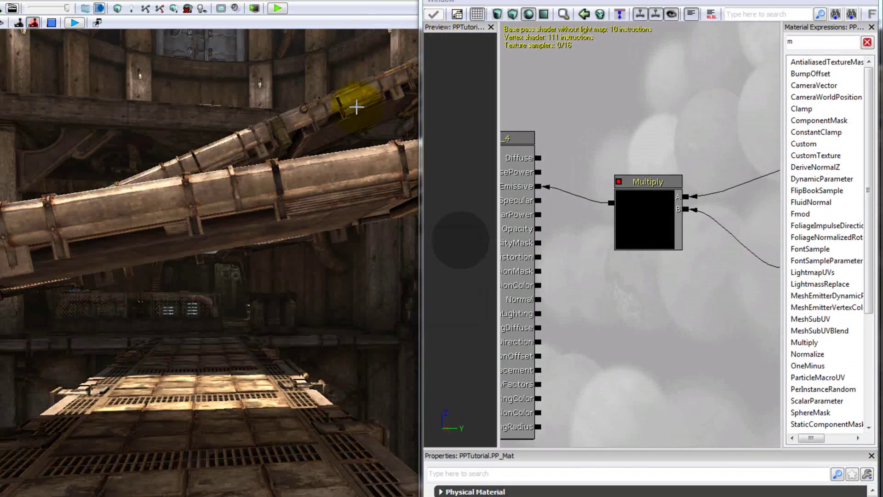
right_drag(265, 390, 282, 405)
right_drag(448, 377, 346, 351)
- Connect the Scene Texture Sample directly to Emissive, bypassing Multiply, and apply the material to compare the level view
drag(698, 268, 572, 256)
drag(579, 254, 675, 255)
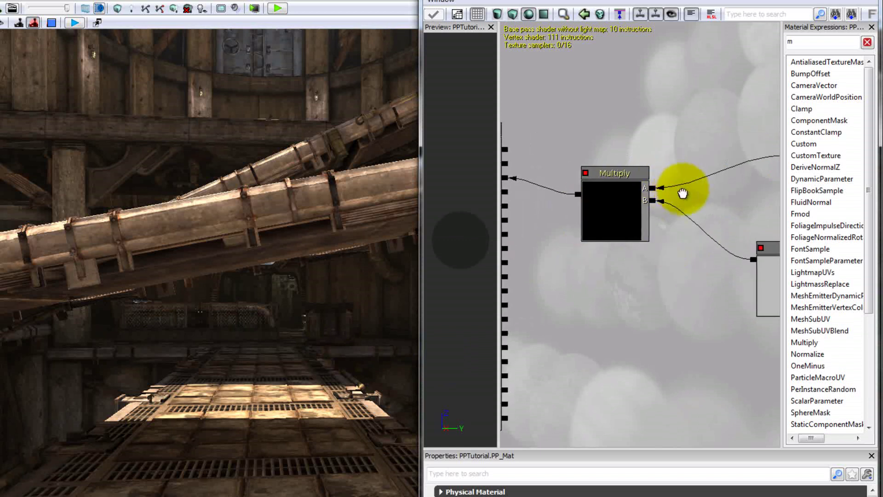
scroll(680, 190, down, 2)
drag(744, 172, 524, 191)
click(433, 15)
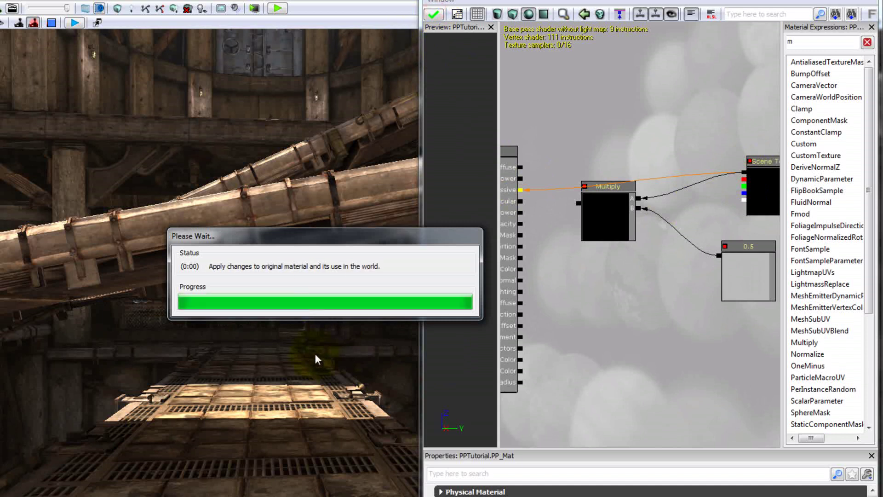
drag(313, 361, 322, 332)
- Set the Constant to 0.2, reconnect Multiply to Emissive, and apply the material to check the level's look
click(737, 271)
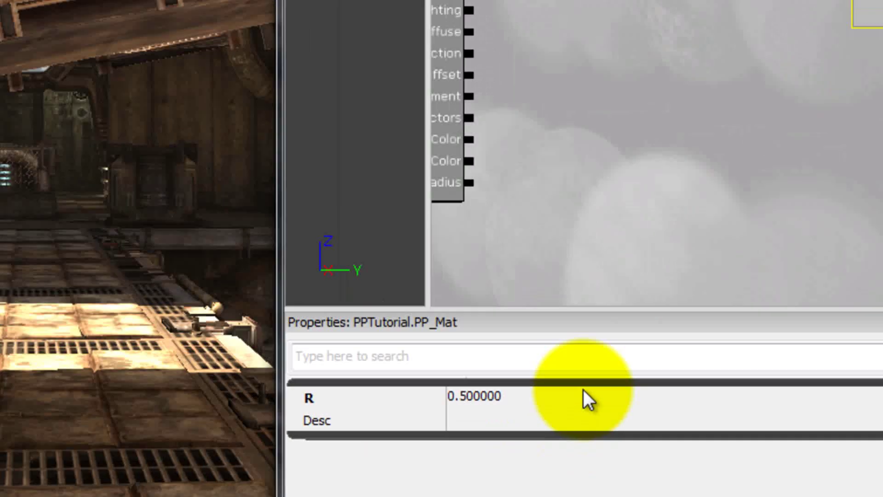
click(579, 494)
text(.)
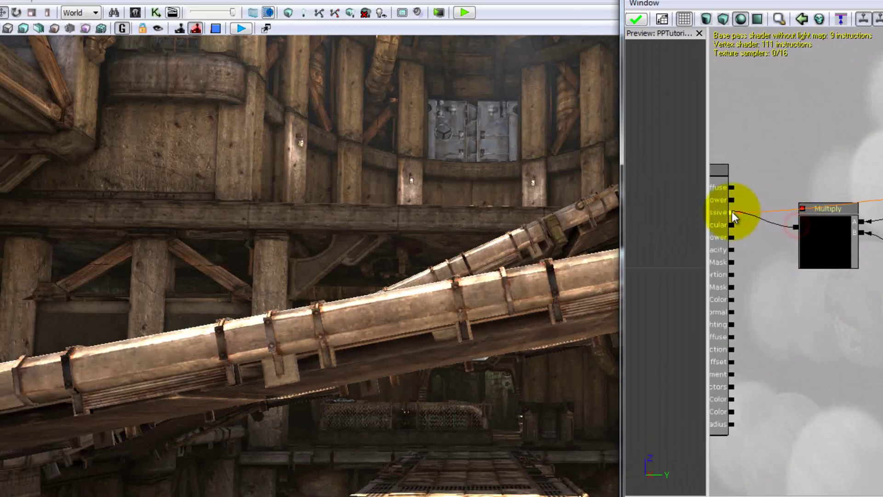
click(637, 17)
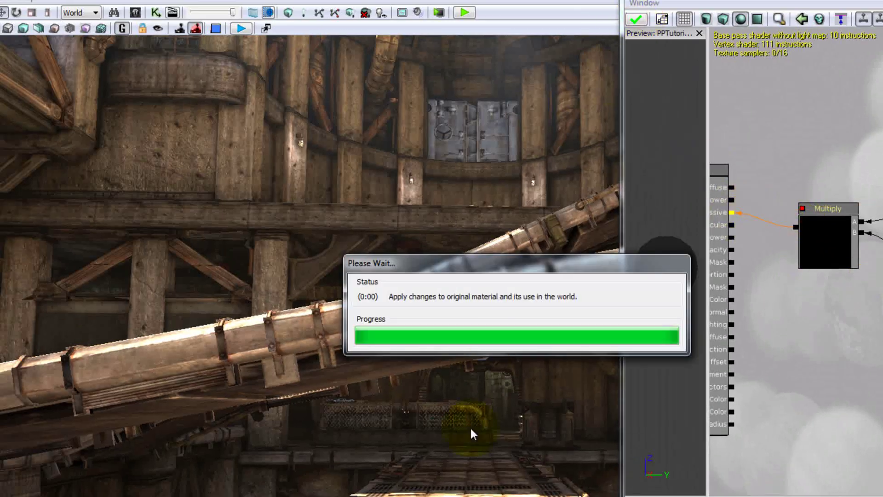
drag(461, 457, 376, 275)
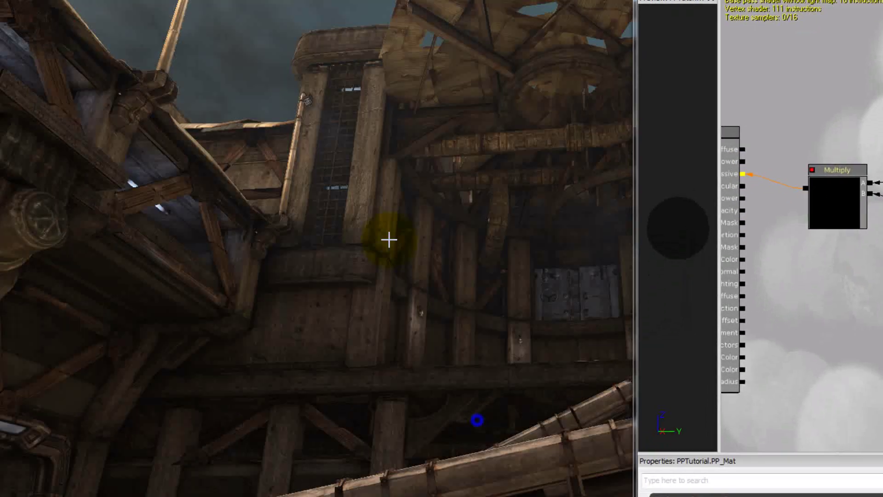
drag(389, 239, 479, 410)
right_drag(478, 409, 161, 163)
drag(161, 164, 219, 232)
right_drag(219, 231, 476, 407)
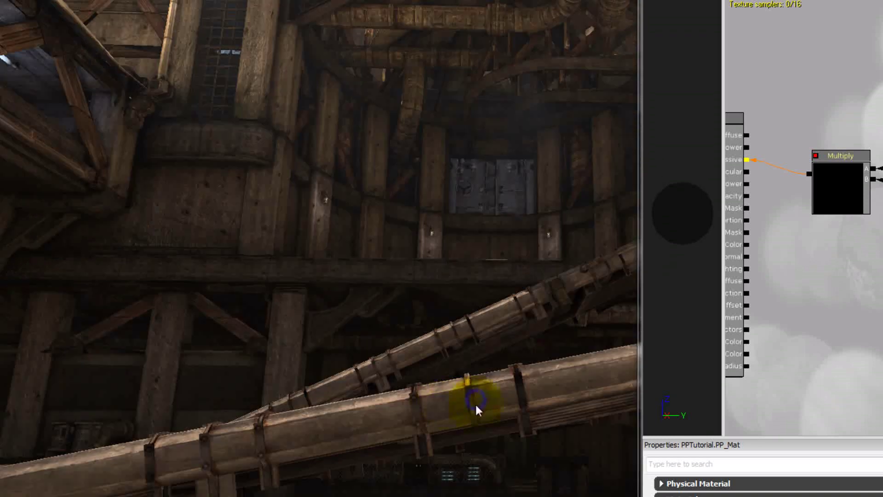
- Delete the Multiply node and its 0.2 Constant node from the material graph
drag(761, 244, 715, 226)
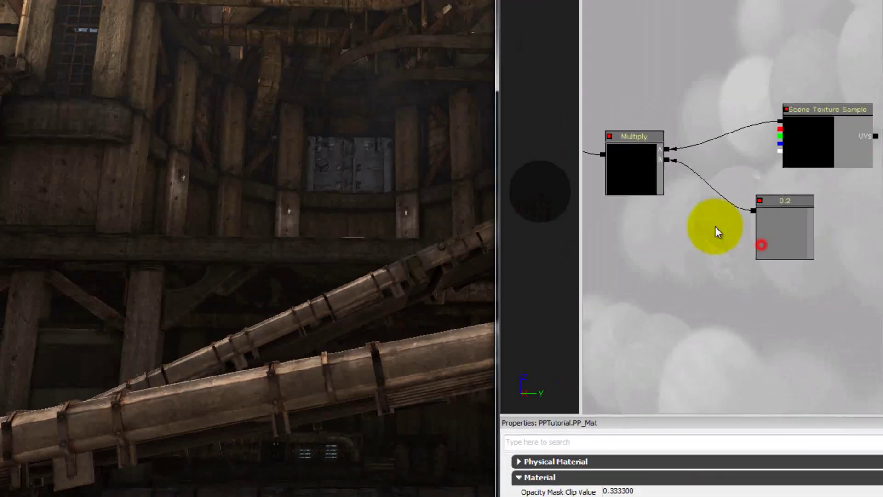
click(765, 207)
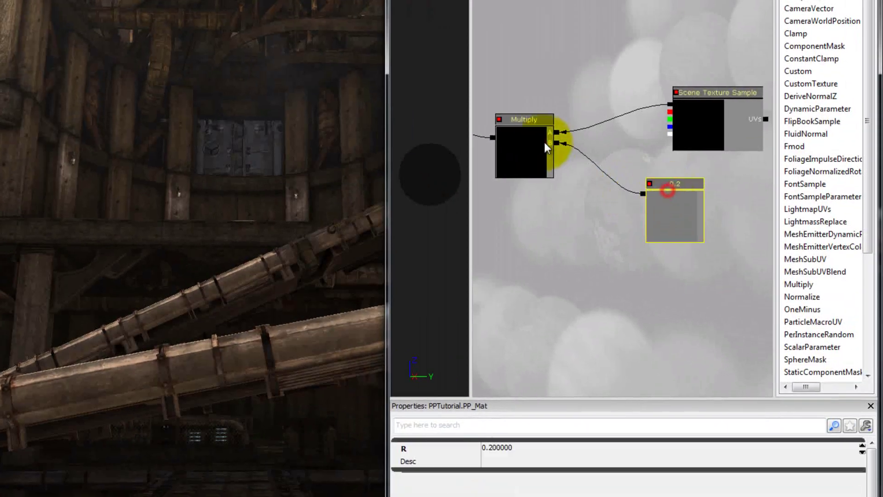
ctrl+click(658, 159)
key(Delete)
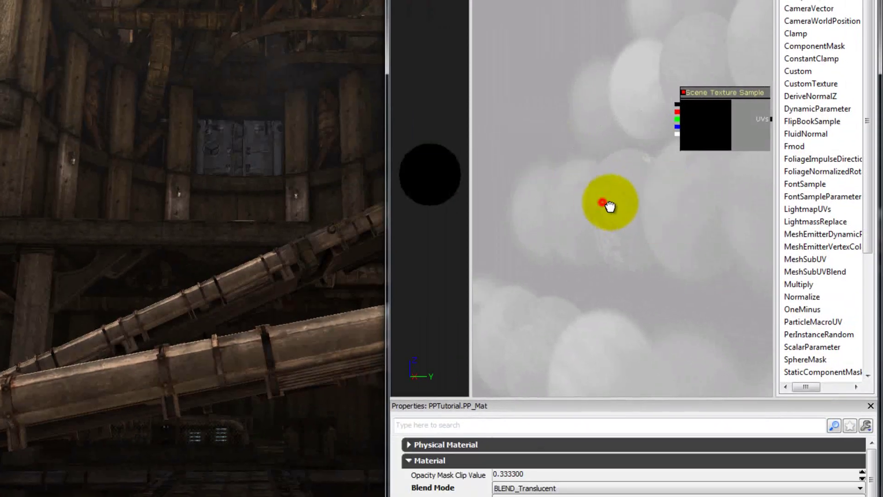
drag(609, 202, 624, 199)
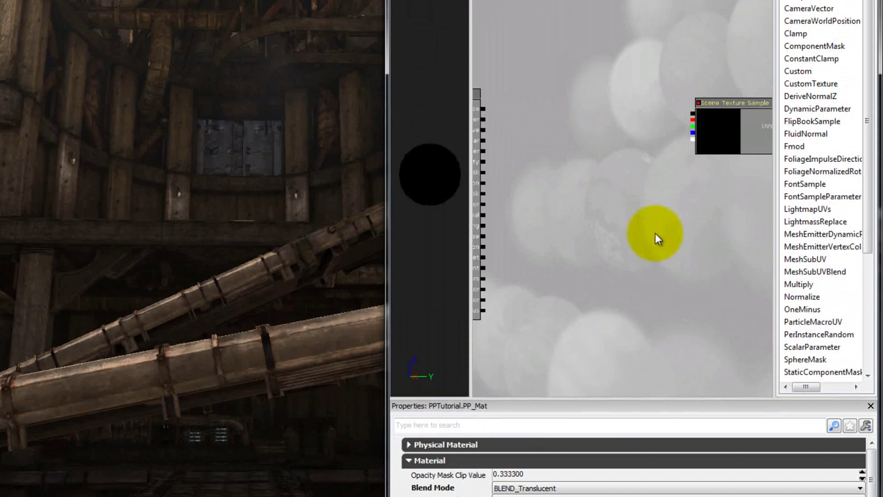
- Add a Desaturation node and wire it between the Scene Texture Sample output and the Emissive input
text(de)
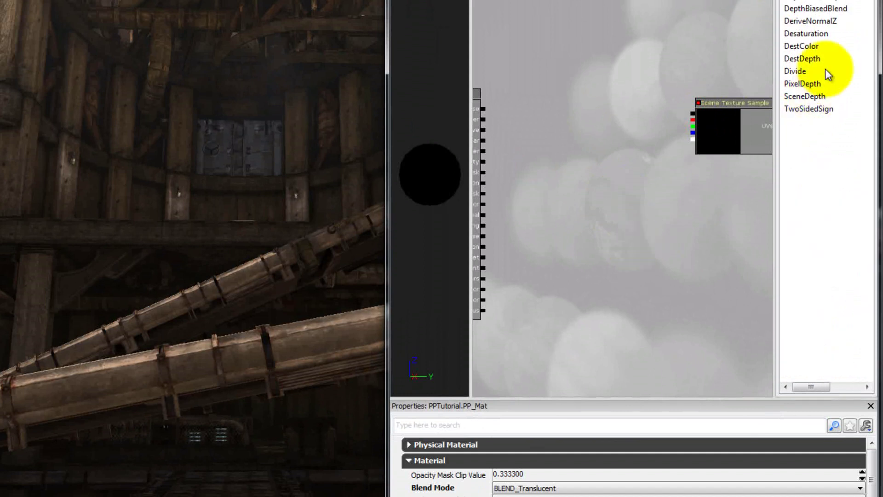
drag(668, 83, 569, 118)
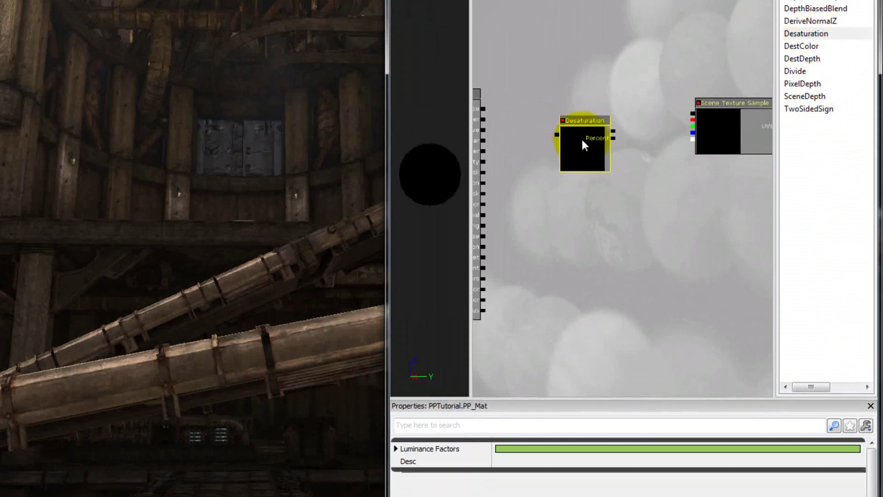
drag(624, 172, 631, 141)
drag(756, 109, 697, 121)
scroll(661, 139, up, 2)
drag(655, 157, 679, 151)
click(728, 120)
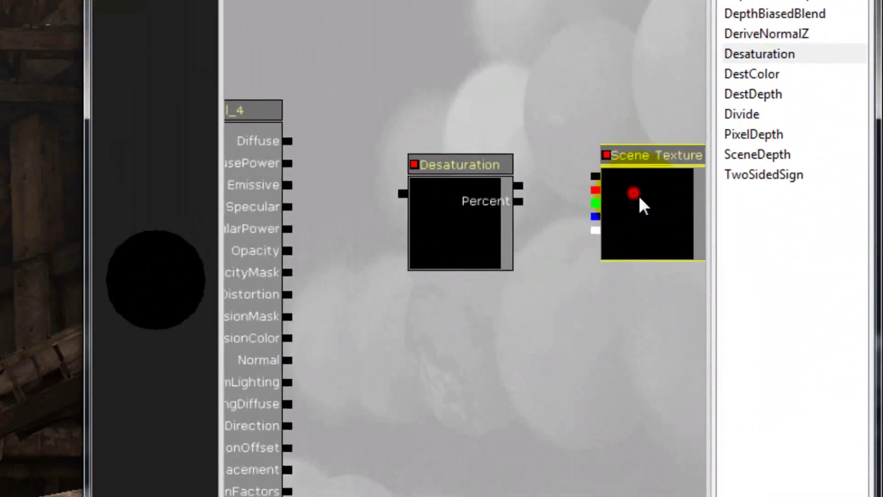
drag(639, 197, 646, 182)
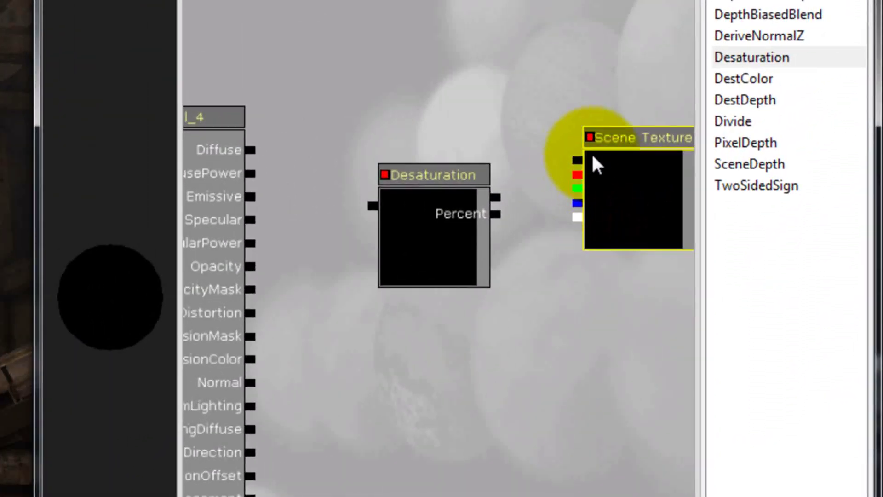
drag(578, 160, 497, 198)
drag(371, 206, 254, 198)
- Add a Constant node with value 1 and connect it to the Desaturation node's Percent input
click(591, 280)
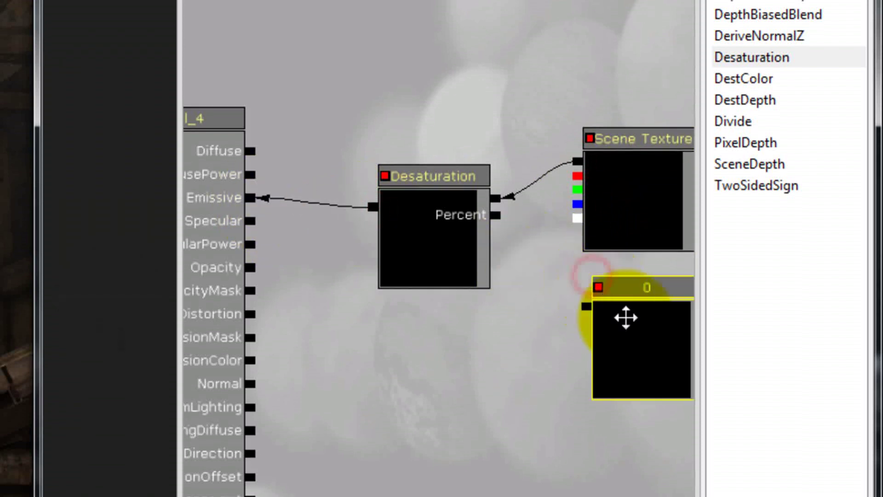
click(620, 318)
drag(575, 303, 496, 215)
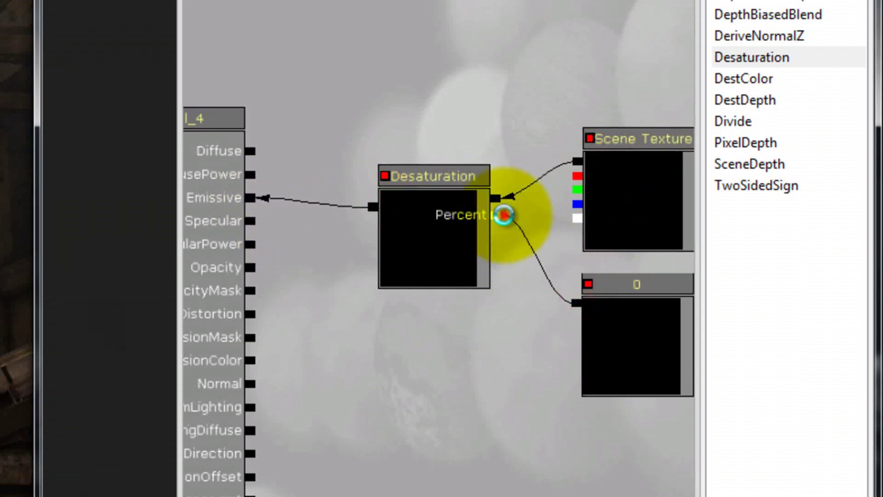
click(607, 348)
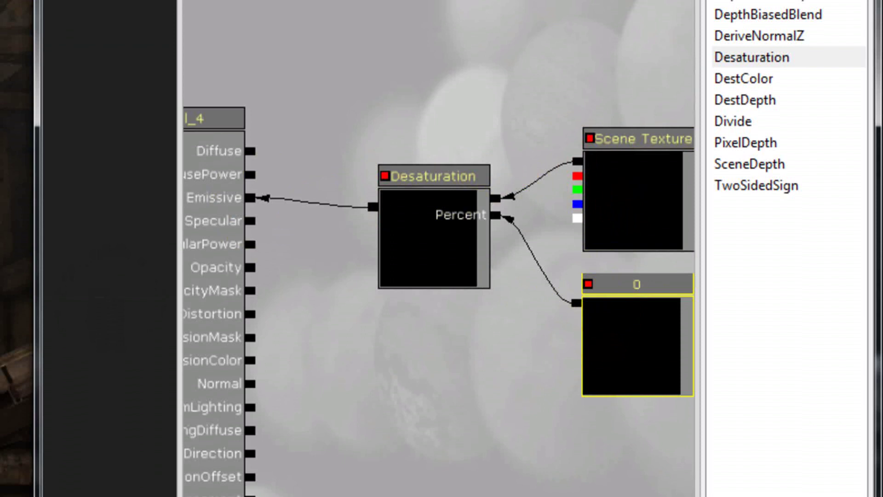
key(Return)
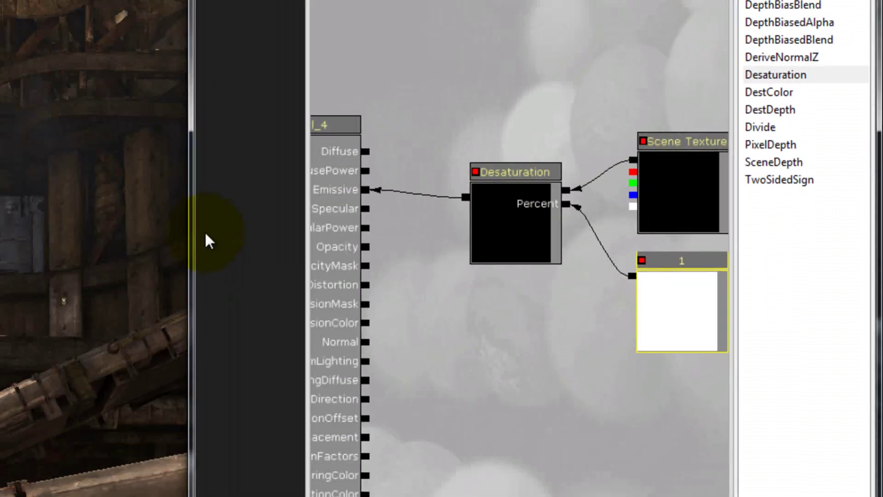
- Apply the material with its Desaturation node and check the desaturated look in the level
click(460, 15)
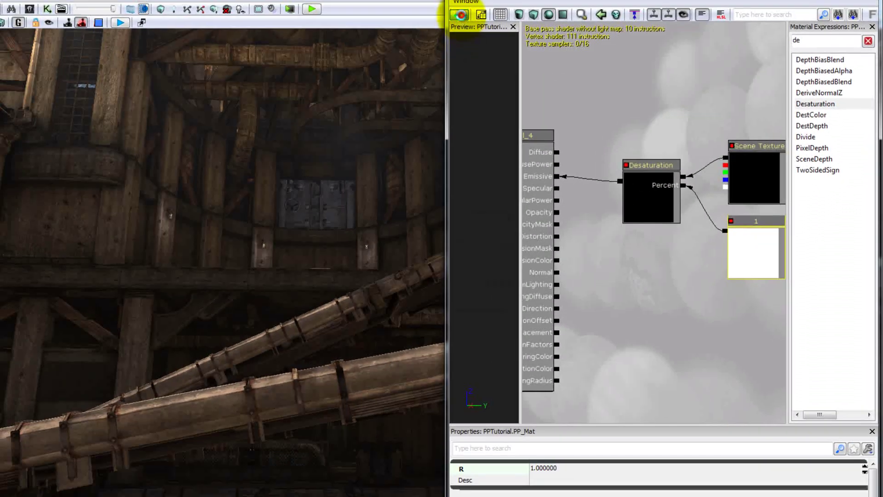
click(459, 14)
mouse_move(311, 368)
right_down()
mouse_move(227, 197)
mouse_move(164, 130)
mouse_move(237, 398)
mouse_move(301, 380)
mouse_move(294, 401)
mouse_move(311, 372)
right_up()
- Move the Desaturation, Scene Texture Sample and Constant nodes farther from the material node to make room in the graph
drag(652, 294, 563, 273)
scroll(696, 241, down, 4)
drag(704, 269, 682, 253)
drag(627, 207, 625, 238)
click(696, 250)
scroll(673, 252, up, 6)
scroll(625, 238, down, 3)
ctrl+alt+drag(754, 257, 709, 191)
click(672, 213)
drag(611, 239, 658, 228)
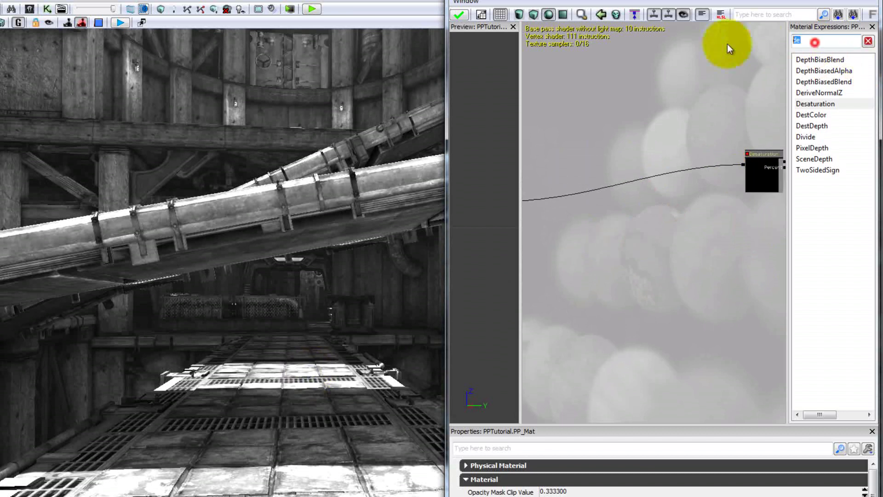
- Find the Ceil expression and place it between the material node and the Desaturation node
text(ceil)
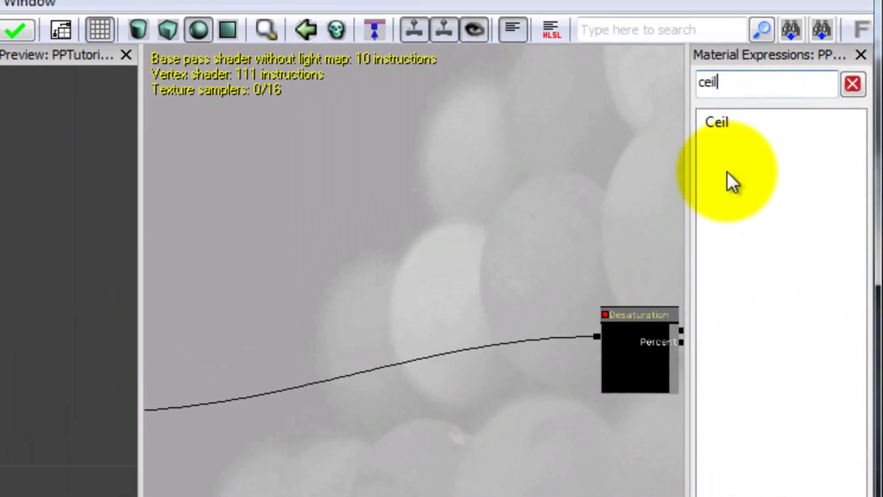
drag(782, 74, 534, 272)
drag(295, 491, 329, 415)
scroll(375, 425, up, 3)
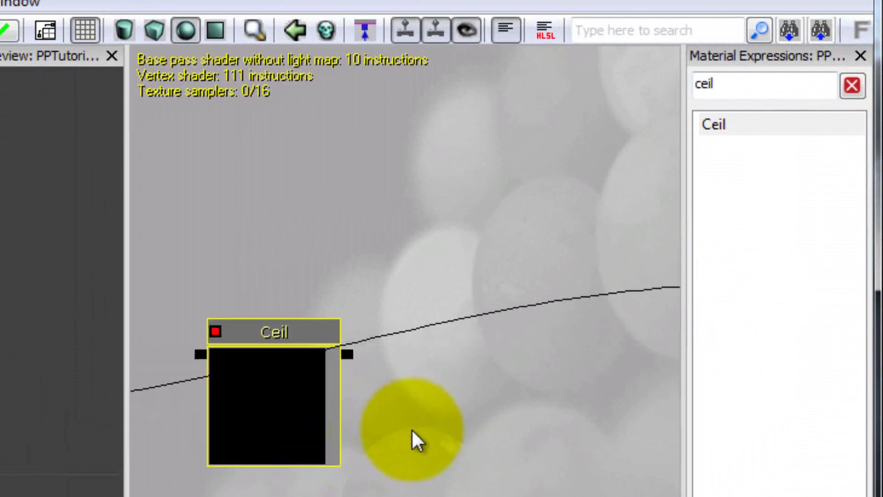
scroll(413, 431, down, 5)
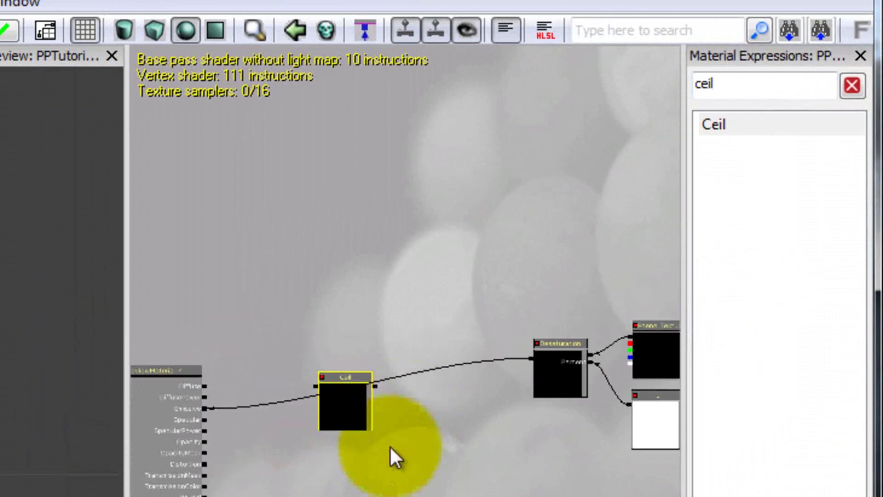
- Wire the Desaturation output through Ceil into Emissive and apply the material to the level
drag(388, 465, 438, 449)
scroll(528, 368, up, 1)
drag(586, 325, 393, 359)
drag(314, 362, 182, 388)
click(8, 30)
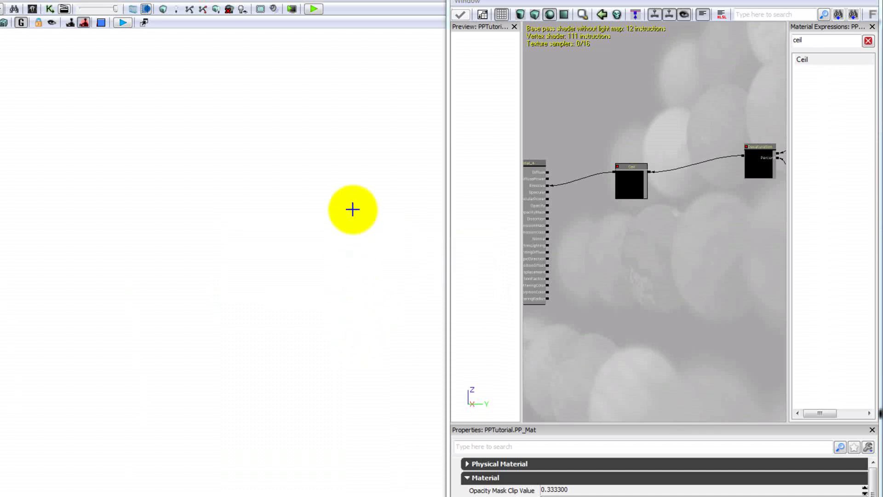
click(359, 385)
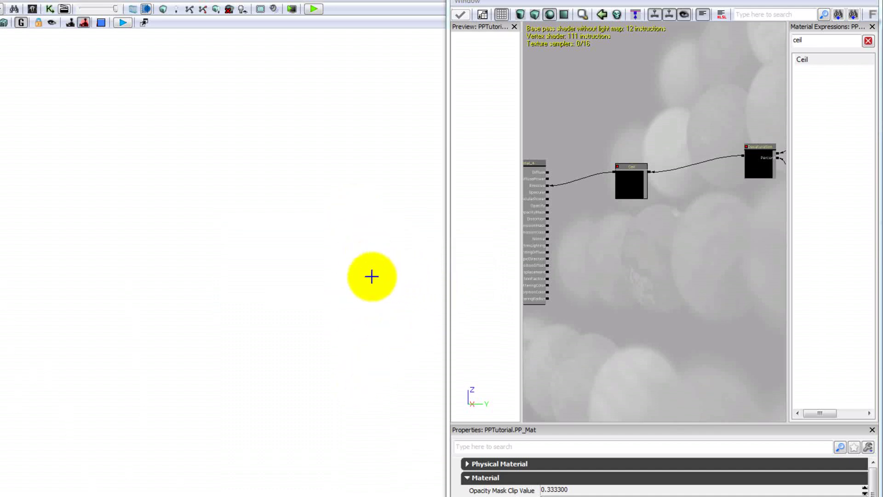
- Add a Multiply node between the Ceil and Desaturation nodes
mouse_move(668, 264)
mouse_down()
mouse_move(628, 282)
mouse_move(674, 249)
mouse_up()
scroll(626, 264, up, 2)
click(680, 148)
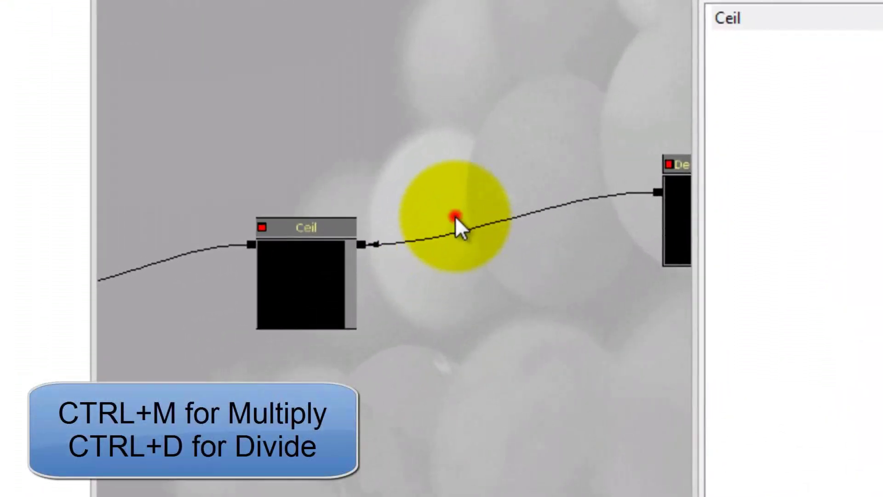
drag(449, 335, 467, 345)
drag(533, 372, 409, 375)
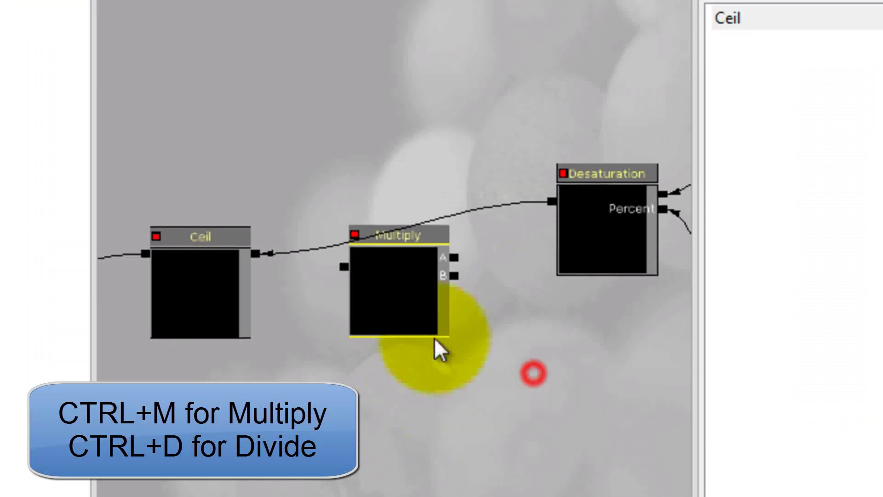
- Connect the Desaturation output to Multiply's A input and the Multiply output to Ceil
drag(552, 202, 454, 259)
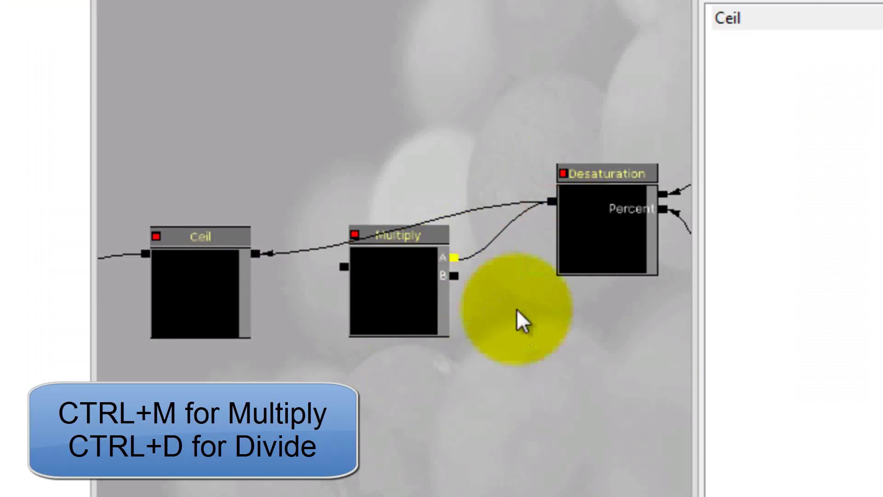
drag(534, 339, 393, 358)
drag(392, 391, 560, 351)
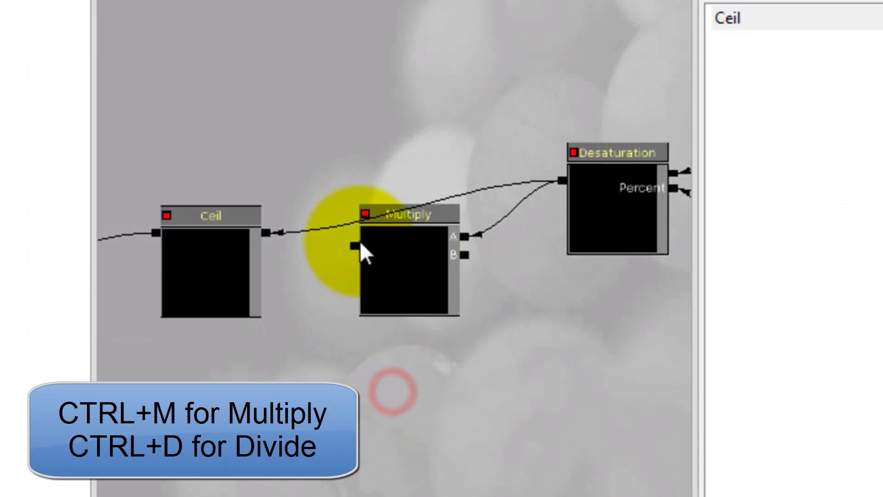
drag(338, 251, 271, 232)
drag(282, 369, 458, 371)
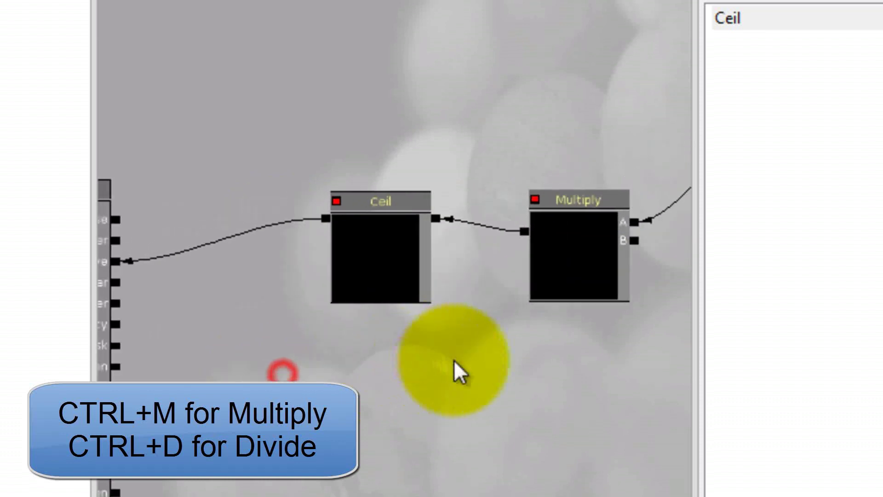
- Add a Divide node between the material node and the Ceil node
key(ctrl+d)
click(237, 225)
scroll(365, 341, down, 1)
drag(418, 338, 342, 321)
scroll(342, 319, down, 2)
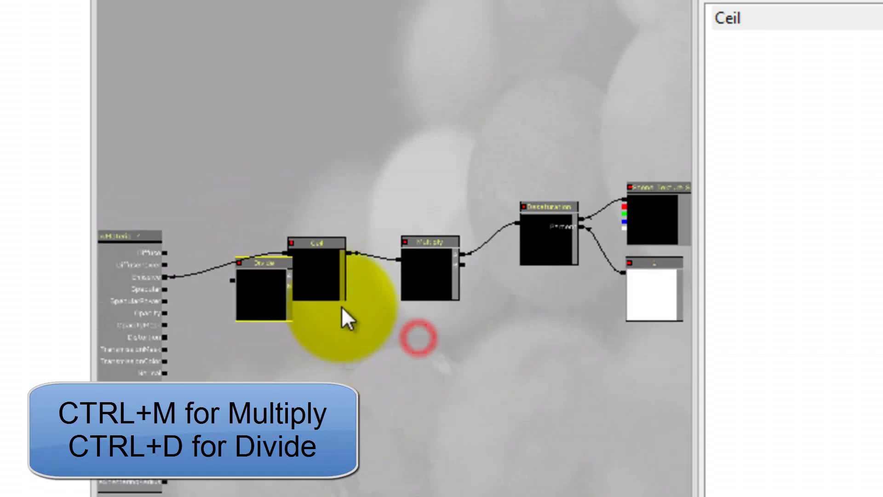
- Space out the nodes, then connect Ceil to Divide's A input and the Divide output to Emissive
drag(432, 260, 445, 239)
drag(327, 272, 355, 257)
drag(246, 294, 235, 283)
scroll(272, 280, up, 2)
drag(323, 234, 288, 256)
drag(208, 261, 163, 284)
- Add a Constant node and connect it to the B inputs of both Multiply and Divide
click(551, 349)
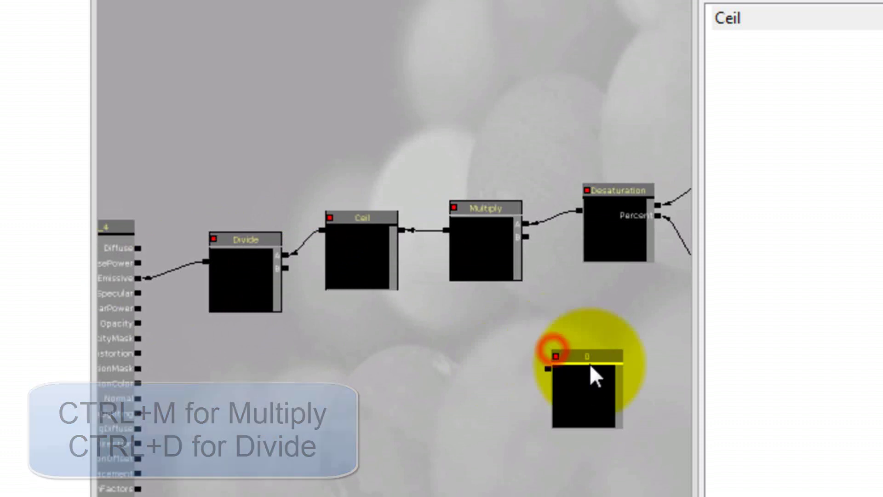
drag(589, 396, 604, 341)
scroll(584, 331, up, 2)
drag(554, 294, 487, 176)
drag(461, 304, 536, 305)
drag(626, 283, 195, 220)
- Set the Constant shared by Multiply and Divide to 20, apply the material, and look around the level
drag(434, 327, 352, 328)
scroll(397, 323, down, 3)
ctrl+drag(560, 319, 567, 362)
scroll(549, 470, down, 2)
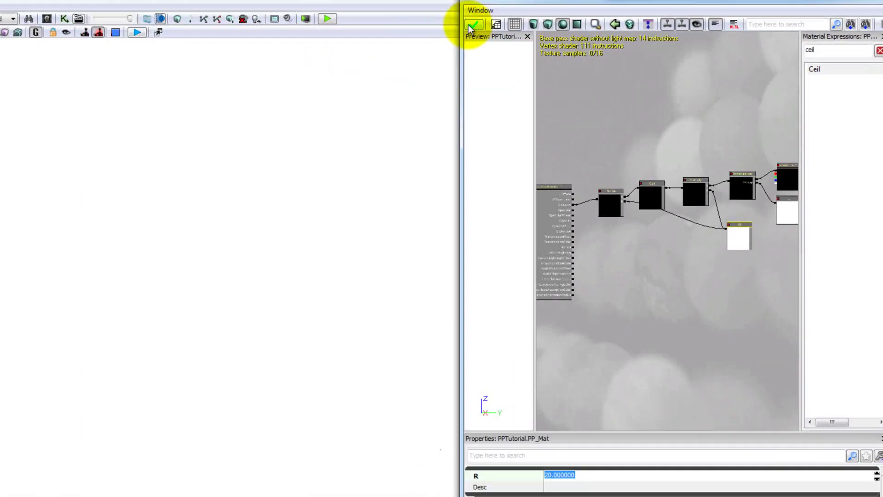
click(483, 26)
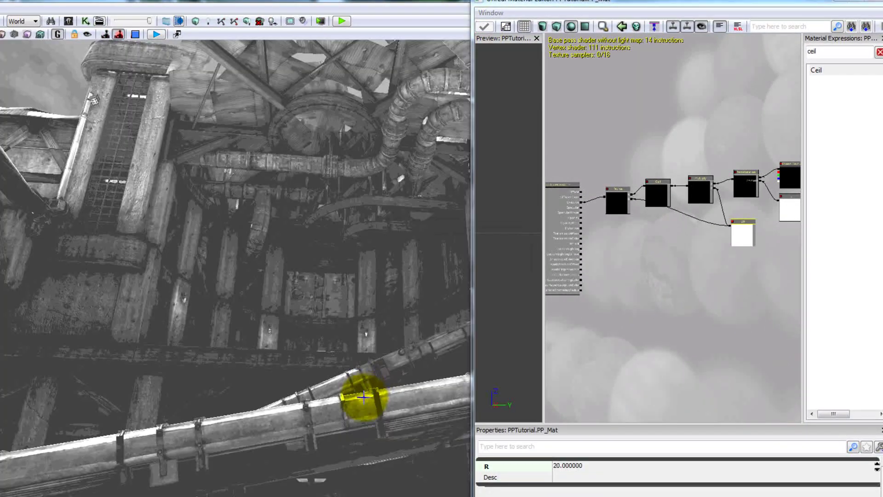
mouse_move(363, 396)
right_down()
mouse_move(382, 489)
mouse_move(359, 394)
right_up()
drag(360, 393, 356, 366)
right_drag(356, 366, 285, 95)
drag(362, 392, 394, 416)
- Change the shared Multiply and Divide Constant to 5 and apply the material to compare the shading bands
click(727, 225)
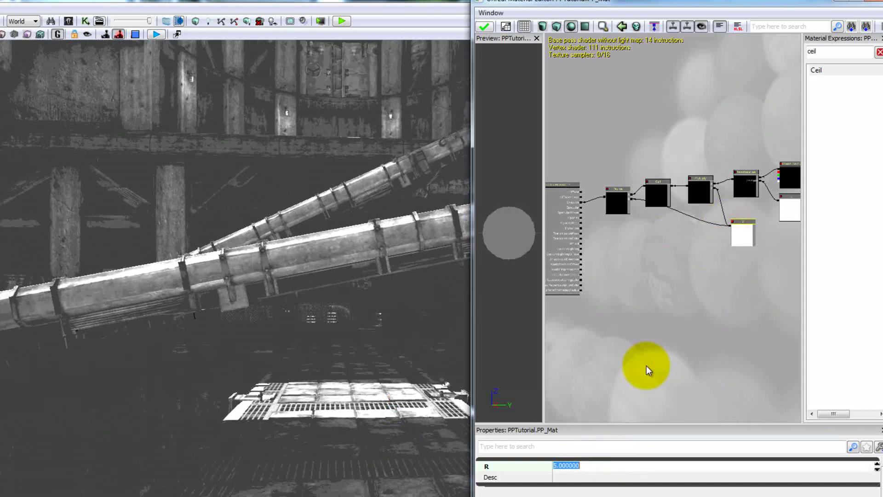
click(492, 28)
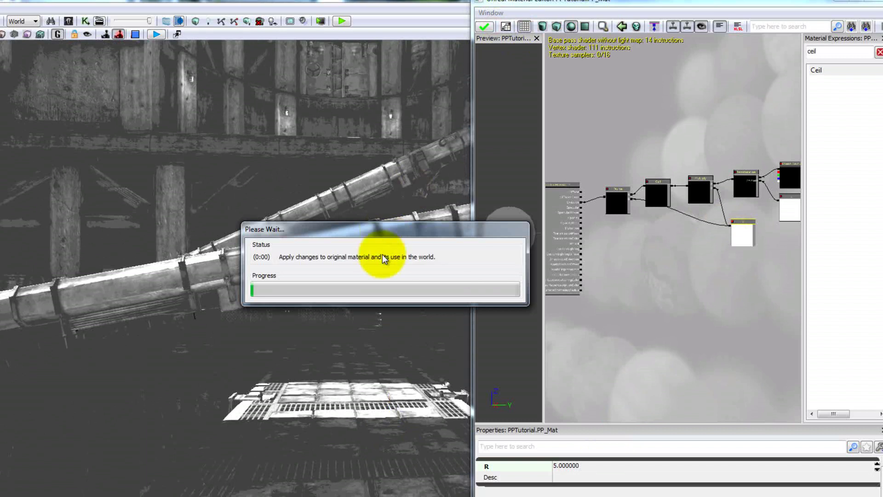
drag(375, 389, 290, 267)
- Select the whole node chain and shift it away from the material node to free space before Emissive
drag(709, 310, 641, 313)
scroll(669, 280, down, 1)
scroll(668, 280, down, 1)
ctrl+alt+drag(745, 298, 599, 204)
ctrl+drag(616, 239, 674, 238)
scroll(655, 244, up, 1)
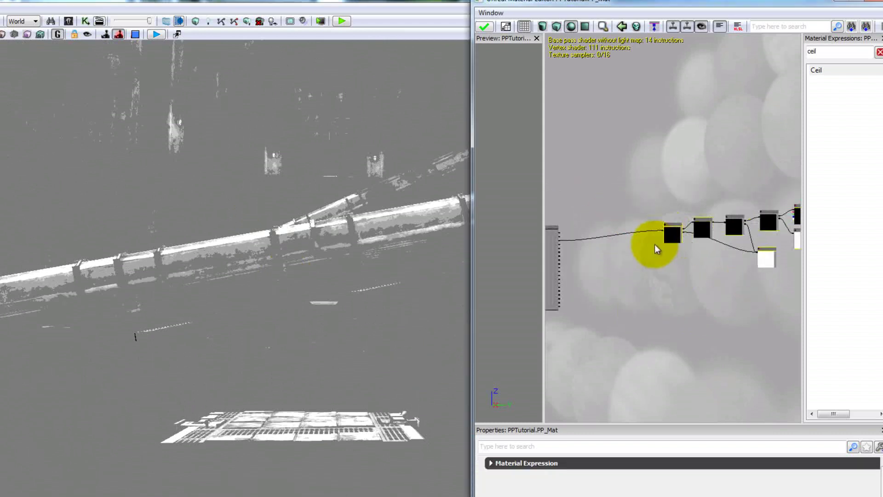
scroll(655, 244, up, 2)
click(638, 243)
- Find the Power expression and place it between the material node and the Divide node
double_click(847, 51)
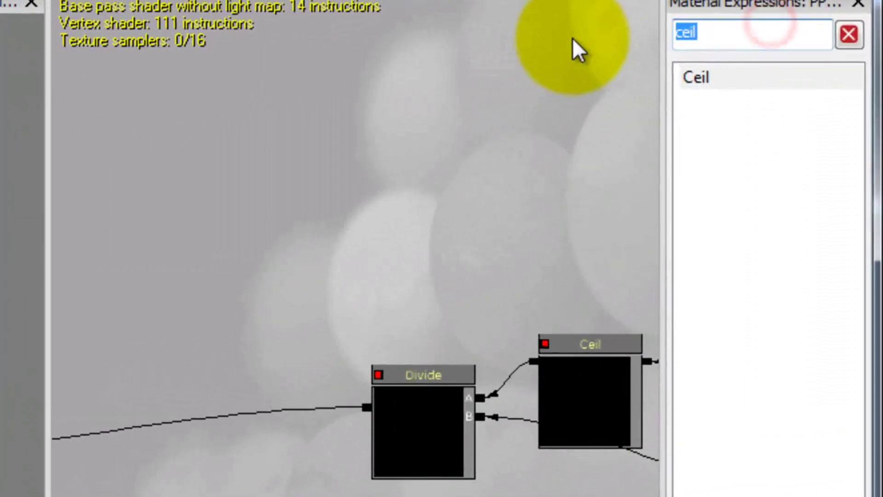
text(pow)
drag(705, 76, 149, 352)
drag(250, 374, 267, 270)
- Wire Power between the Divide output and Emissive, with a new Constant of 1 connected to its Exp input
ctrl+drag(235, 299, 378, 302)
drag(470, 464, 414, 430)
drag(339, 408, 430, 403)
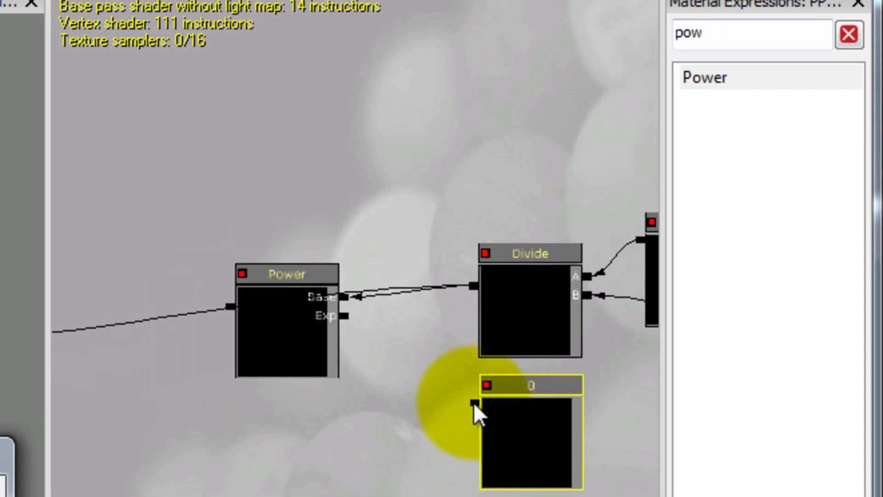
drag(473, 402, 354, 329)
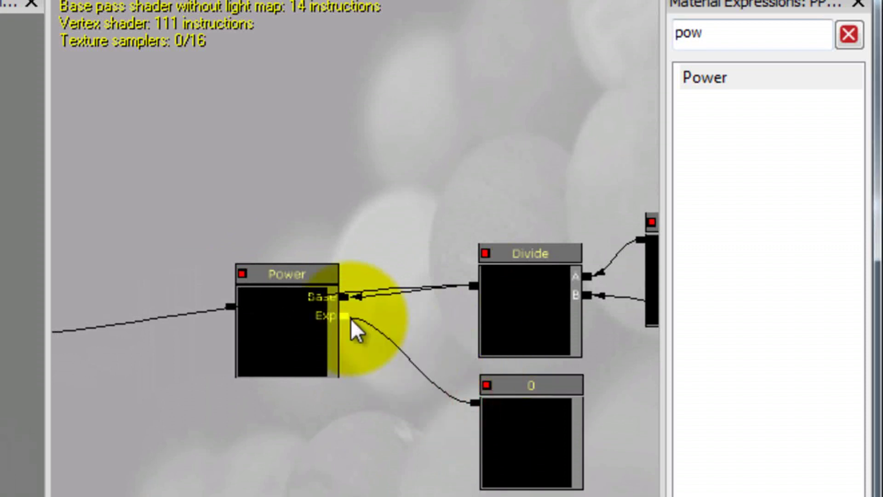
drag(340, 496, 475, 489)
scroll(385, 398, down, 2)
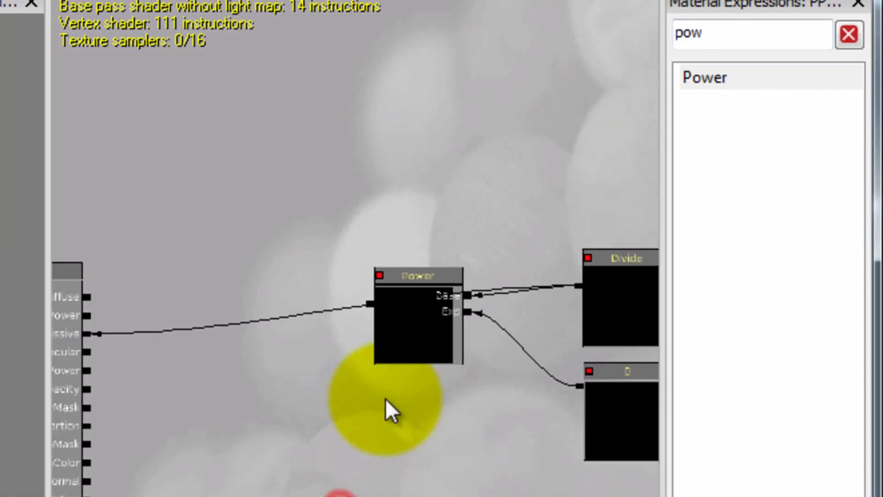
drag(365, 320, 134, 344)
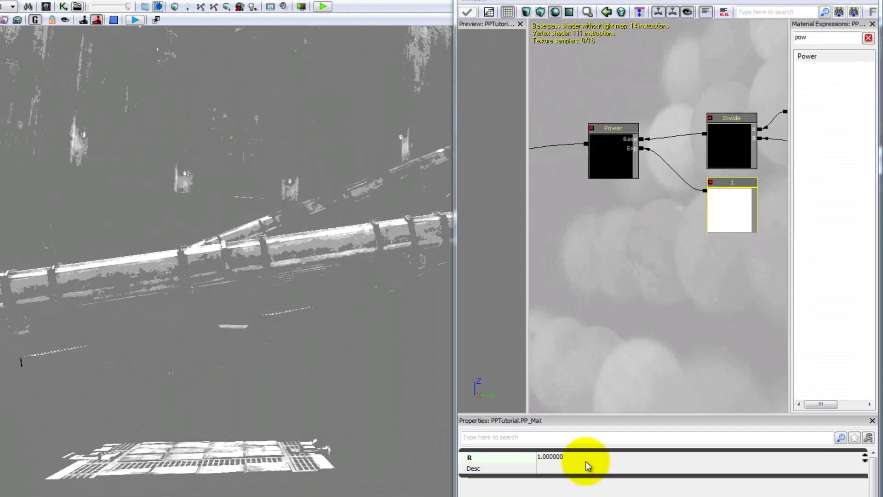
- Set Power's exponent Constant to 5 and apply the material to check the contrast in the level
click(586, 456)
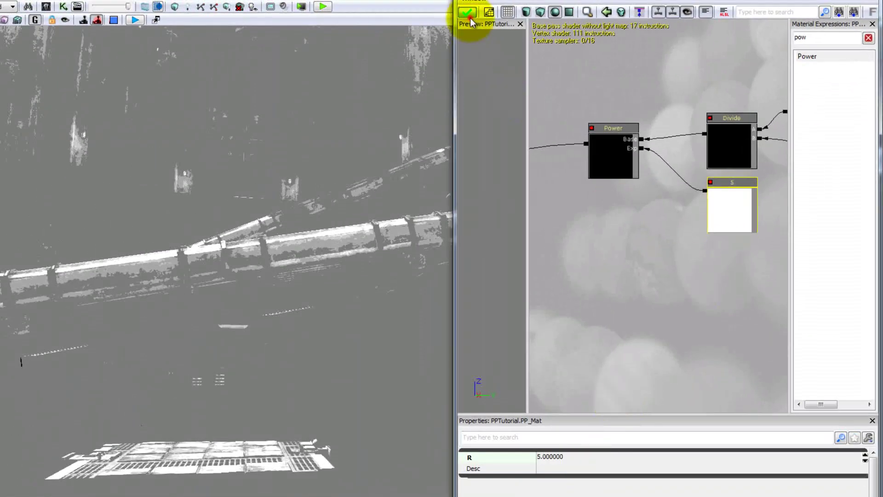
click(469, 16)
drag(346, 362, 347, 317)
- Set the shared Multiply and Divide Constant to 20, apply the material, and view the floor in the level
drag(676, 312, 559, 320)
drag(735, 282, 595, 282)
click(716, 220)
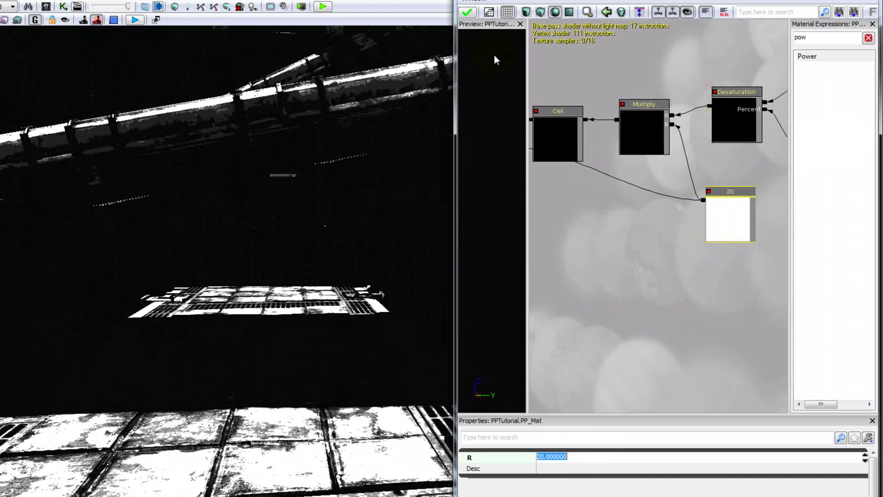
click(471, 14)
mouse_move(317, 386)
right_down()
mouse_move(302, 280)
mouse_move(276, 235)
mouse_move(317, 387)
right_up()
drag(317, 388, 363, 317)
- Return the shared Multiply and Divide Constant to 5 and reapply the material
click(585, 455)
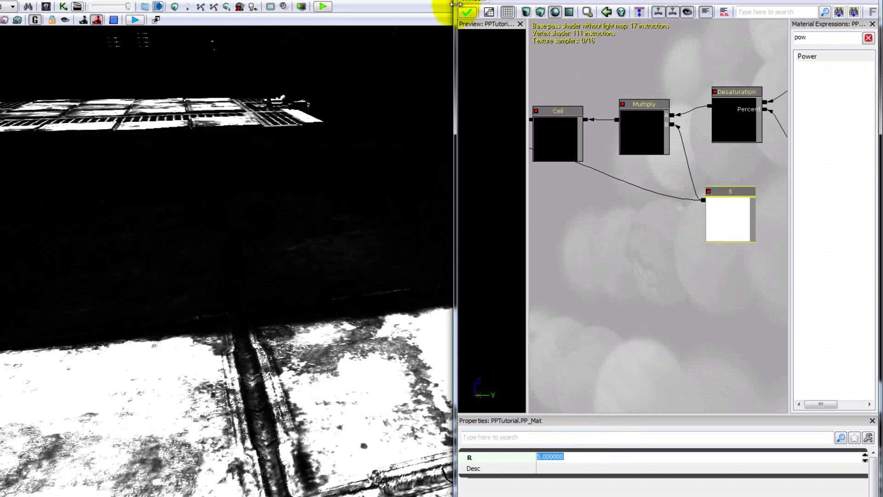
click(466, 11)
right_drag(445, 268, 417, 367)
- Lower the shared Multiply and Divide Constant to 2 and apply the material to see the level
click(579, 456)
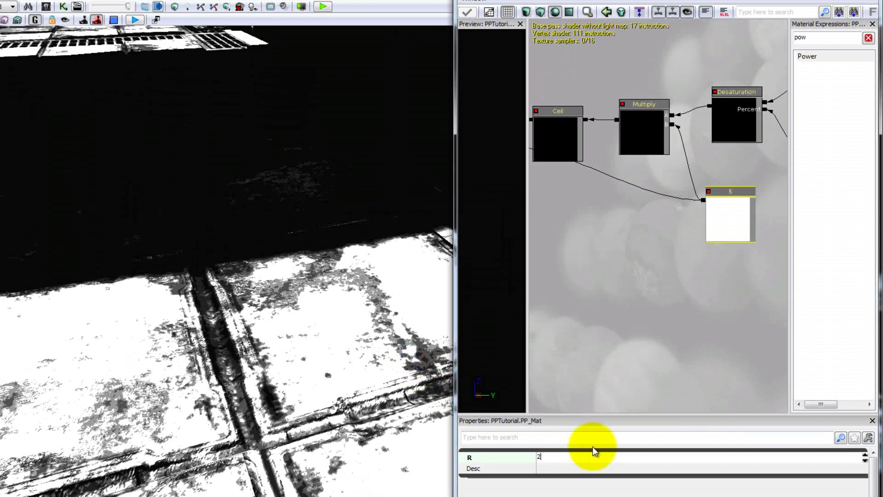
click(465, 13)
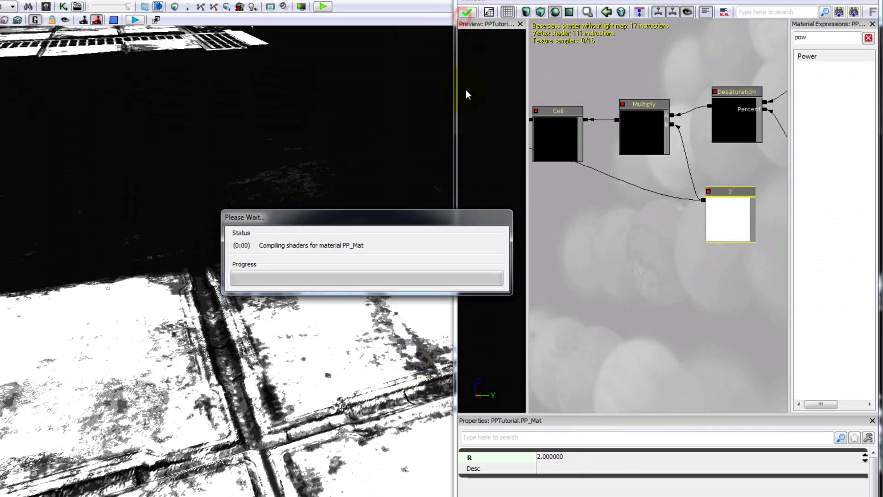
right_drag(421, 199, 444, 192)
- Set Power's exponent Constant to 20, apply the material, and look around the level
drag(569, 200, 684, 199)
scroll(644, 200, down, 3)
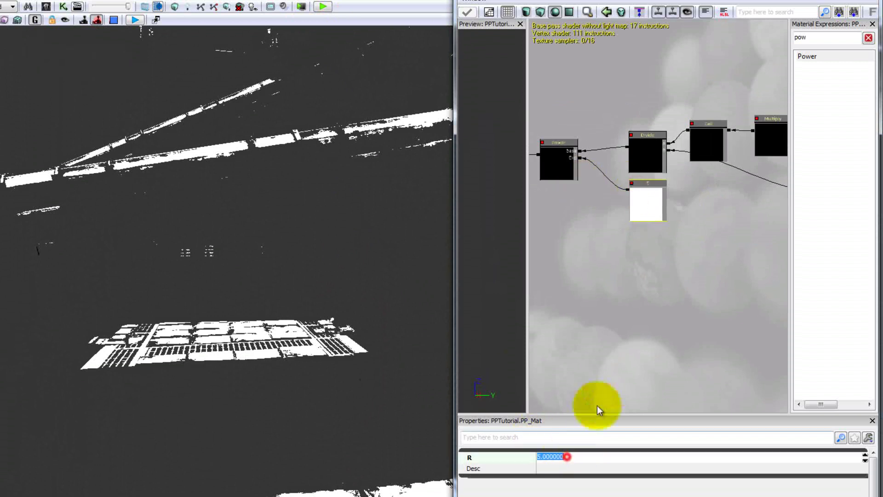
text(20)
key(Return)
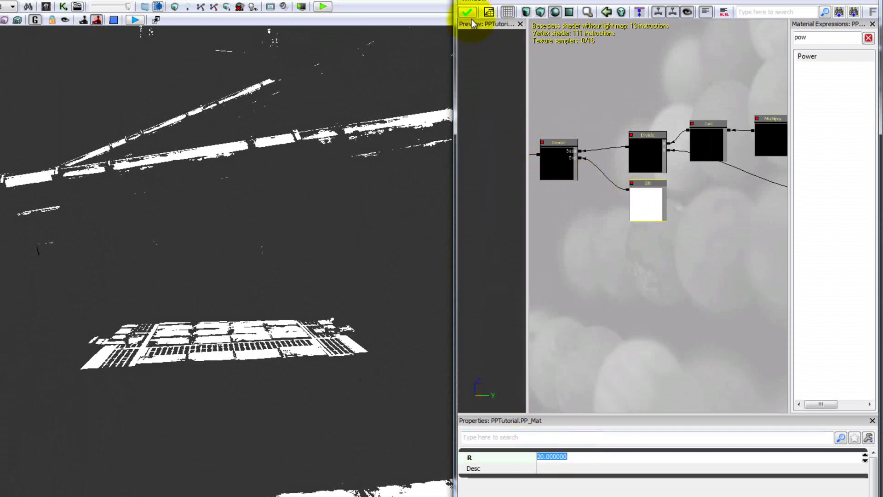
click(466, 11)
right_drag(366, 360, 232, 55)
drag(232, 54, 370, 362)
right_drag(389, 358, 363, 369)
- Set the Constant feeding Multiply and Divide to 5, apply the material, and inspect the high-contrast level
drag(630, 304, 498, 304)
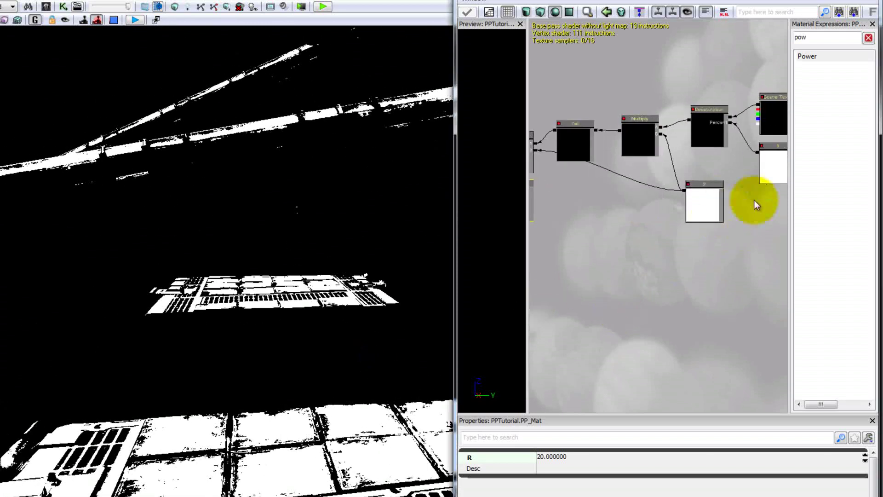
click(578, 456)
text(5)
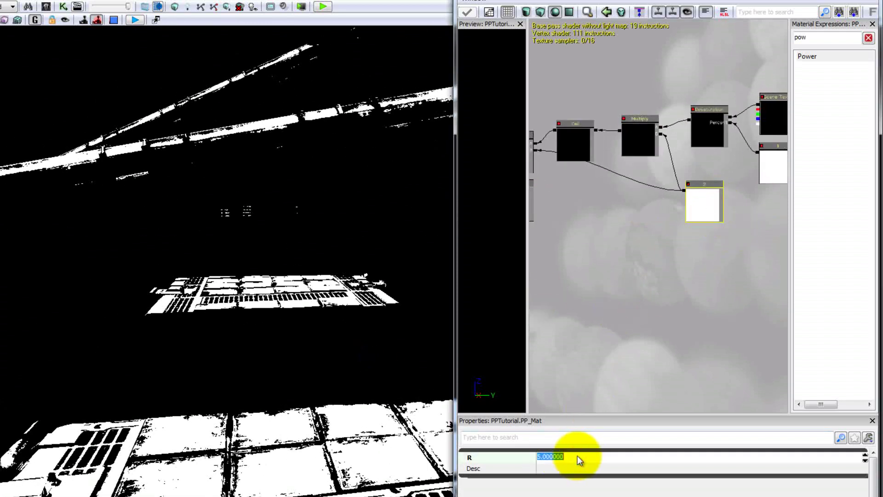
key(Return)
click(470, 14)
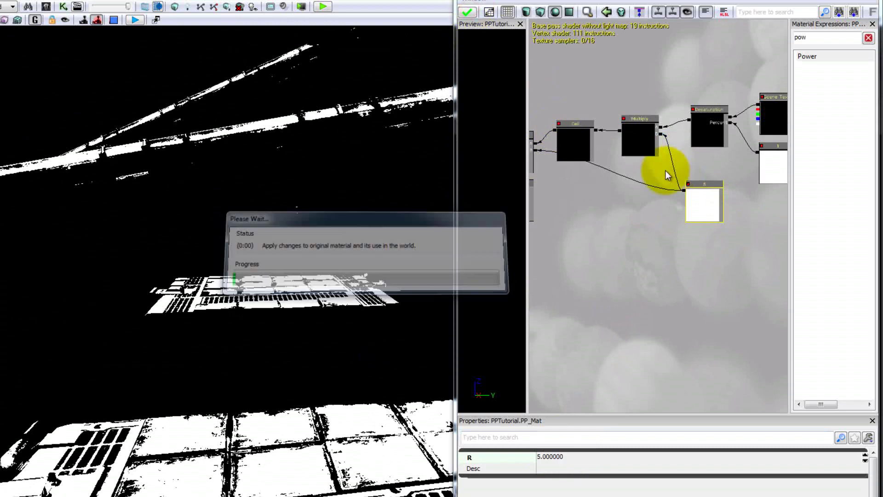
drag(331, 373, 311, 368)
right_drag(311, 366, 301, 355)
drag(567, 293, 665, 299)
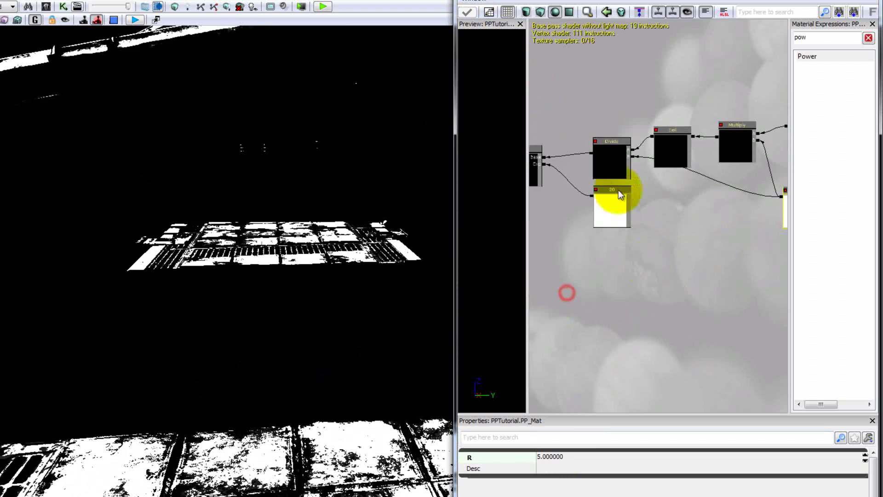
- Set Power's exponent Constant to 10, apply the material, and look around the level
drag(380, 344, 368, 358)
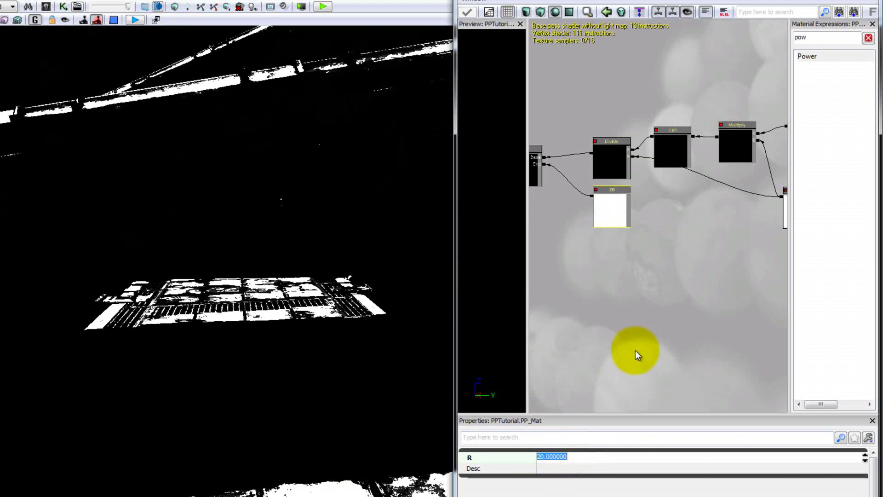
text(10)
key(Return)
click(473, 13)
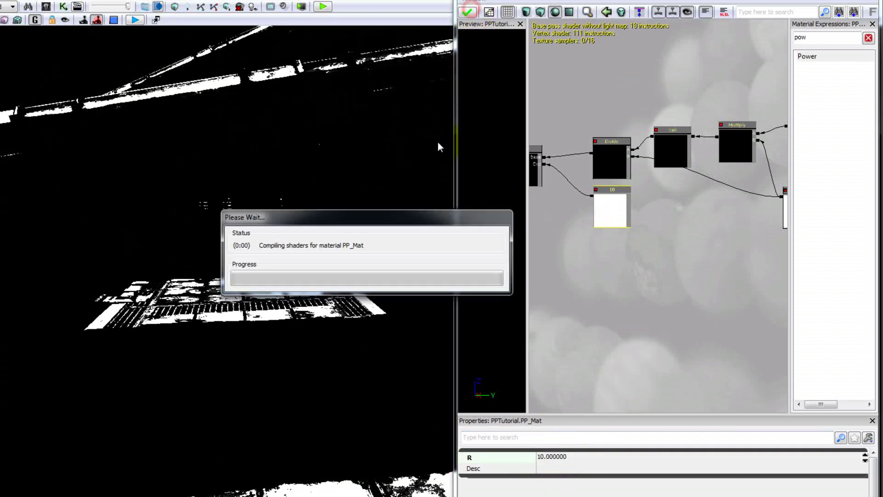
right_drag(338, 301, 338, 319)
drag(338, 320, 341, 302)
right_drag(340, 302, 882, 279)
drag(879, 278, 853, 353)
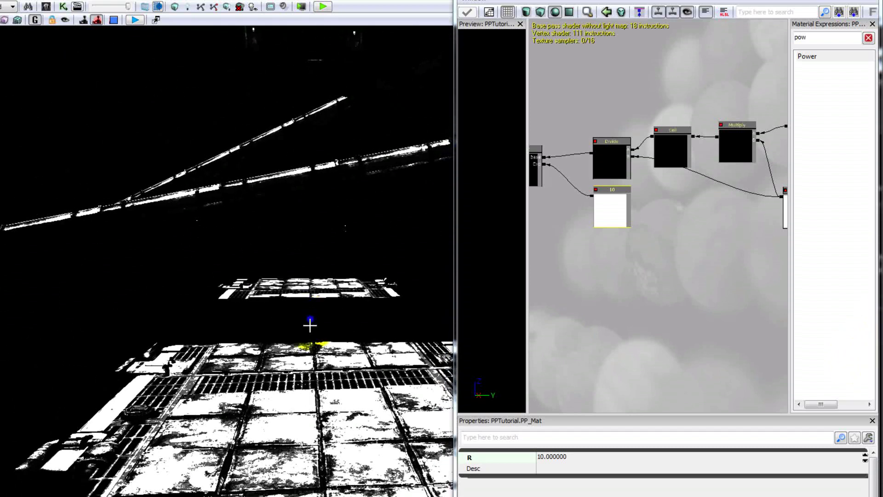
right_drag(310, 318, 338, 368)
drag(309, 317, 310, 294)
right_drag(311, 319, 299, 327)
drag(311, 319, 307, 318)
- Set the Constant shared by Multiply and Divide to 2, apply the material, and inspect the level
drag(672, 266, 582, 286)
scroll(621, 227, down, 3)
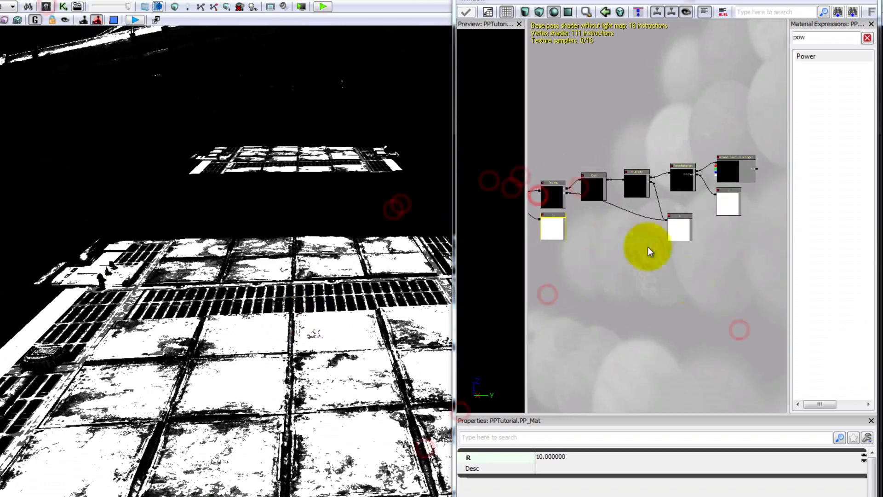
drag(602, 263, 645, 271)
scroll(683, 259, up, 4)
drag(634, 239, 601, 239)
click(574, 226)
click(754, 224)
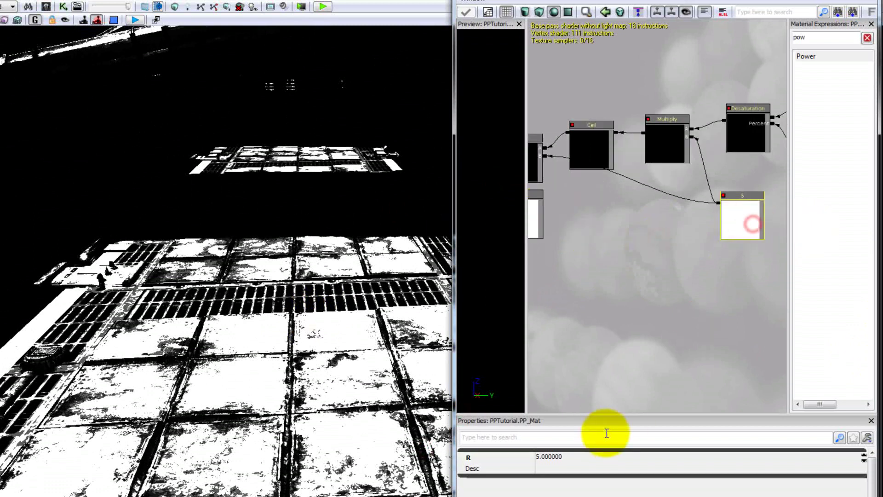
text(2)
key(Return)
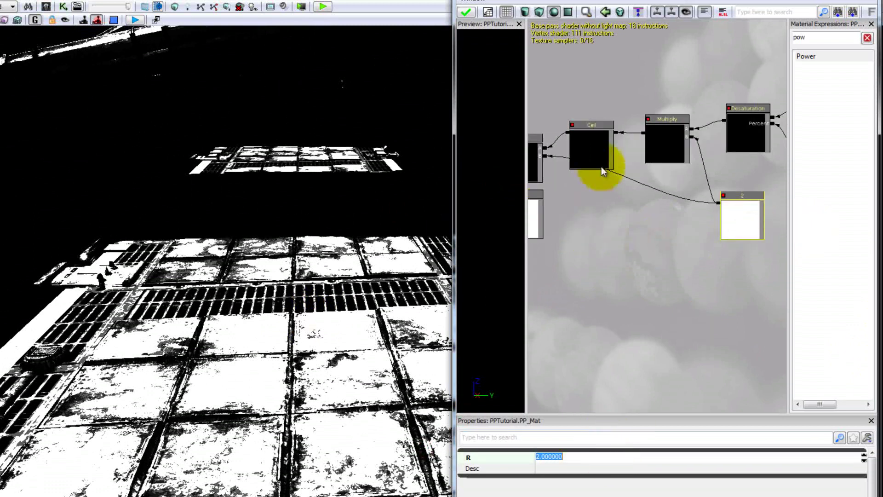
click(465, 13)
right_drag(396, 233, 328, 273)
right_drag(341, 370, 343, 344)
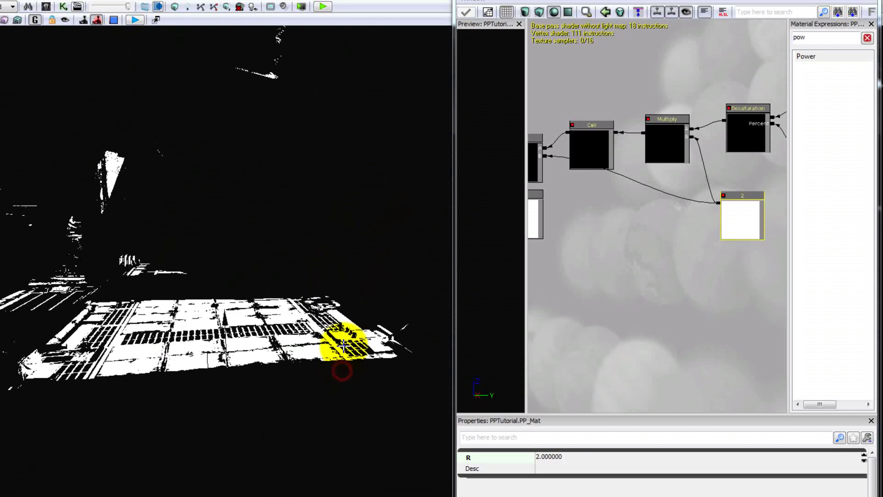
mouse_move(334, 399)
right_down()
mouse_move(298, 343)
mouse_move(828, 413)
mouse_move(876, 393)
mouse_move(869, 475)
mouse_move(857, 454)
mouse_move(327, 387)
right_up()
- Raise Power's exponent Constant to 20, apply the material, and check the level's contrast
drag(559, 296, 678, 297)
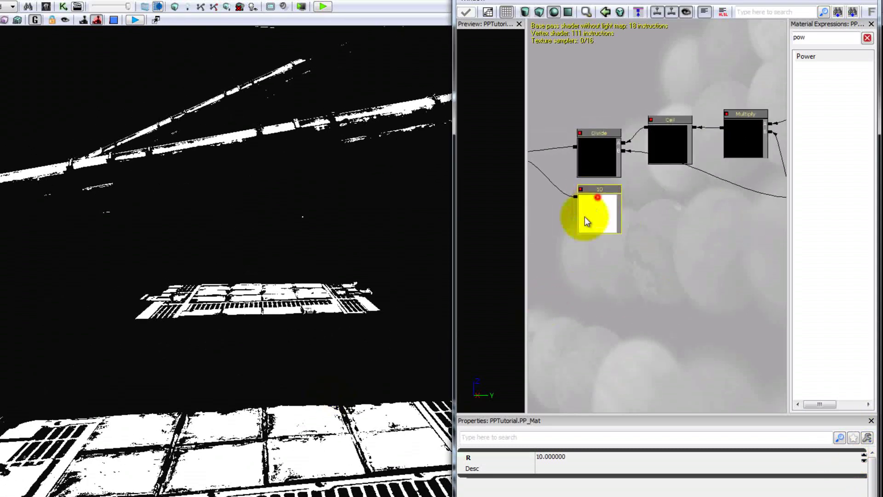
text(20)
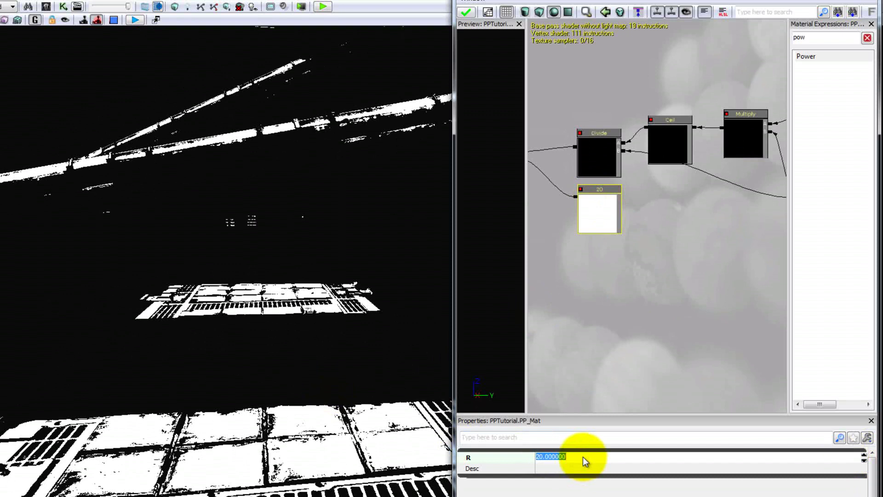
key(Return)
click(466, 14)
drag(351, 404, 351, 401)
drag(765, 319, 784, 311)
scroll(658, 252, down, 1)
drag(659, 257, 595, 282)
click(630, 276)
scroll(700, 263, up, 2)
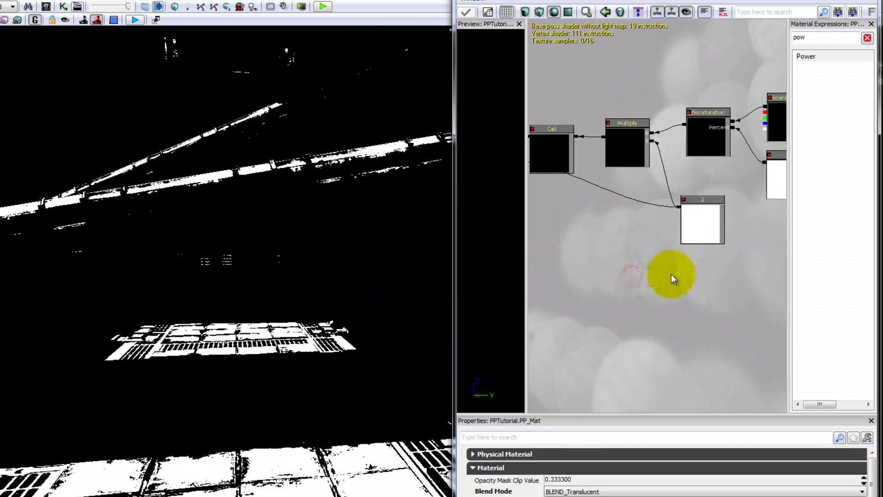
right_drag(335, 318, 332, 299)
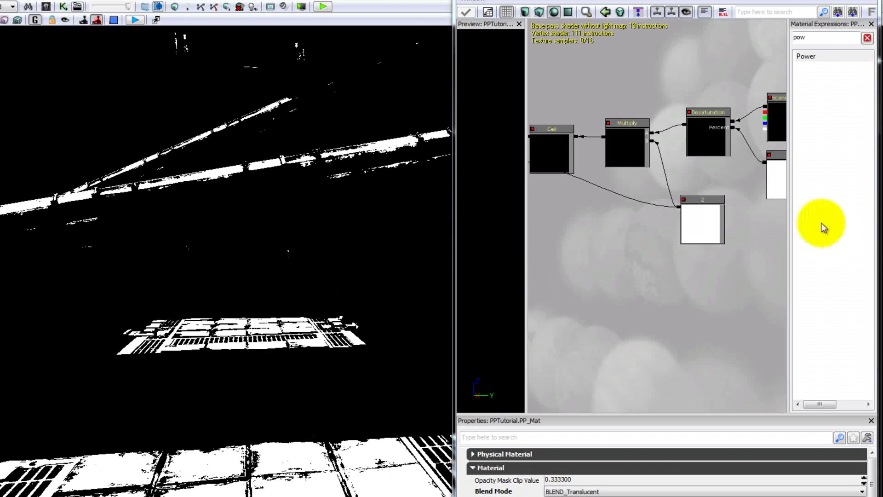
- Filter the Characters folder in the Content Browser to Skeletal Meshes and select SK_CH_IronGuard_MaleA
click(45, 7)
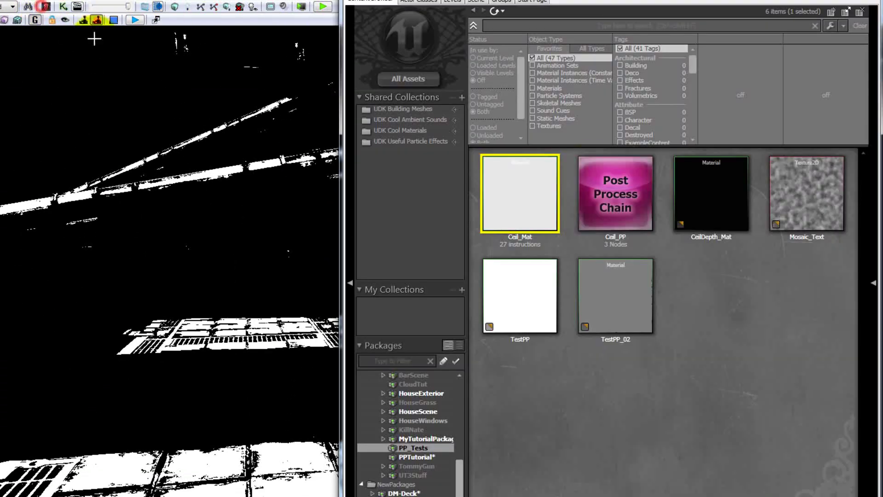
drag(456, 483, 459, 387)
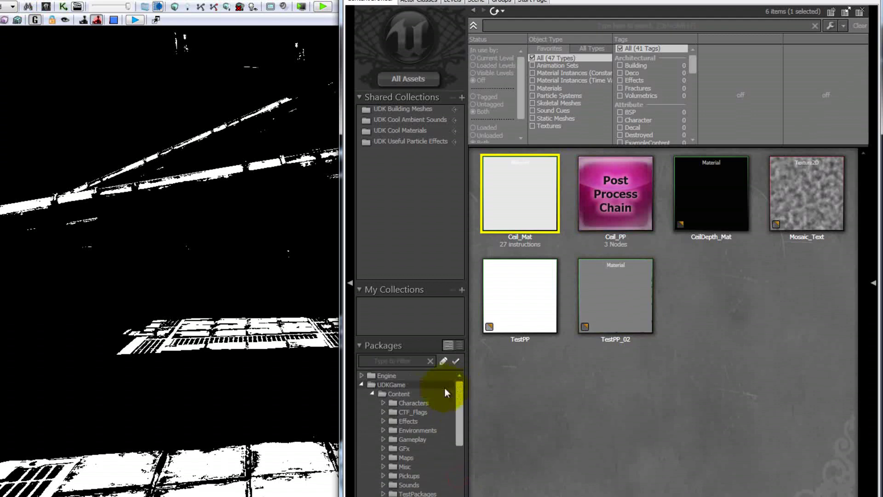
click(425, 400)
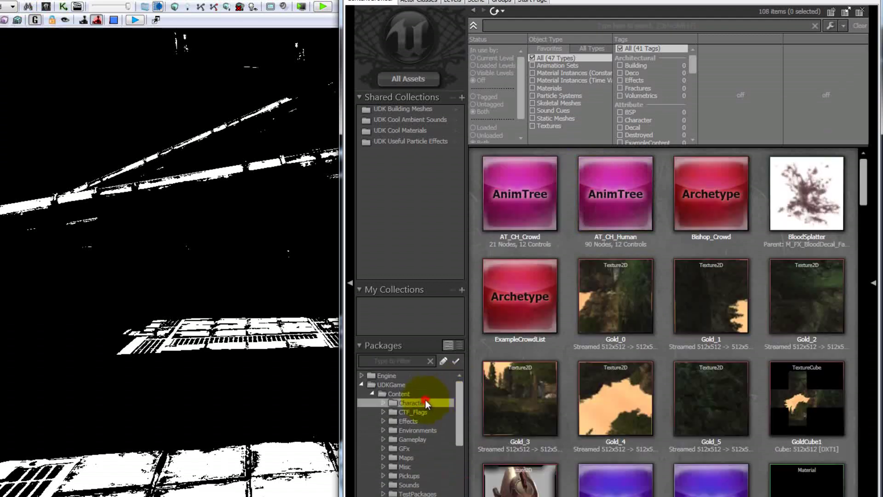
click(554, 104)
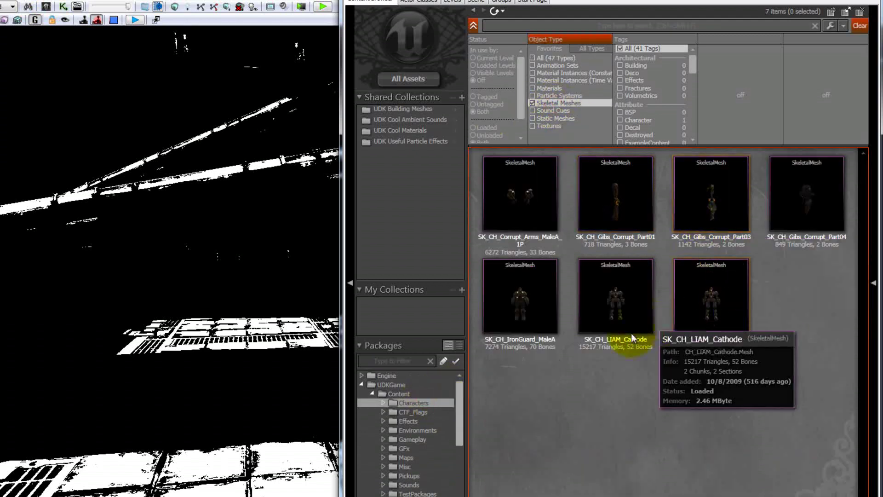
click(488, 332)
- Place the SK_CH_IronGuard_MaleA mesh on the level's lit floor and view the character up close from the front
drag(185, 450, 183, 464)
drag(264, 496, 259, 496)
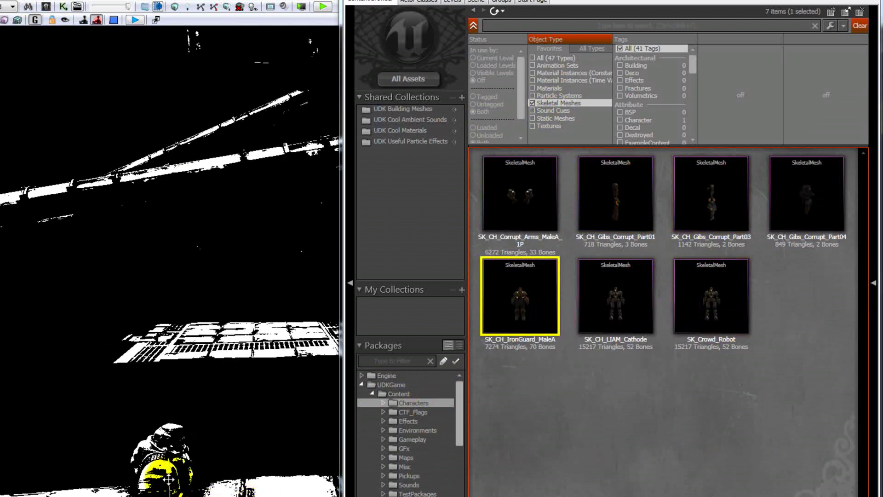
right_drag(230, 452, 219, 415)
key(space)
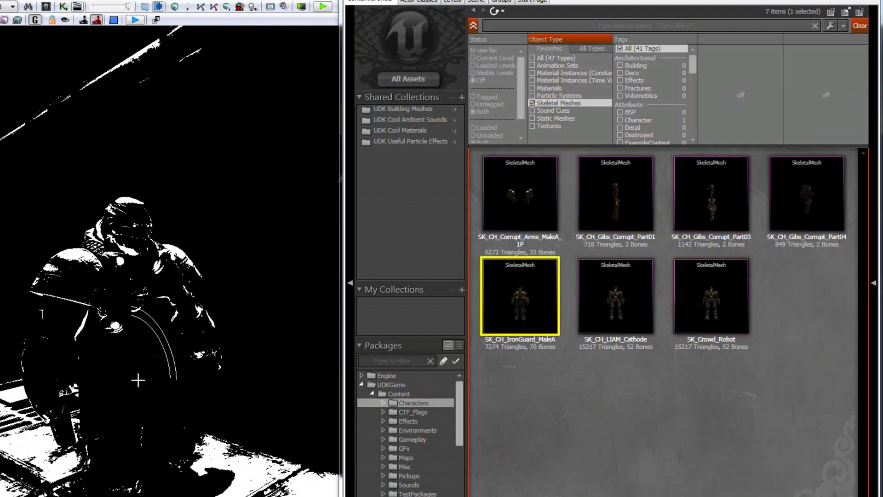
drag(133, 390, 127, 403)
right_drag(148, 459, 226, 451)
right_drag(153, 461, 625, 435)
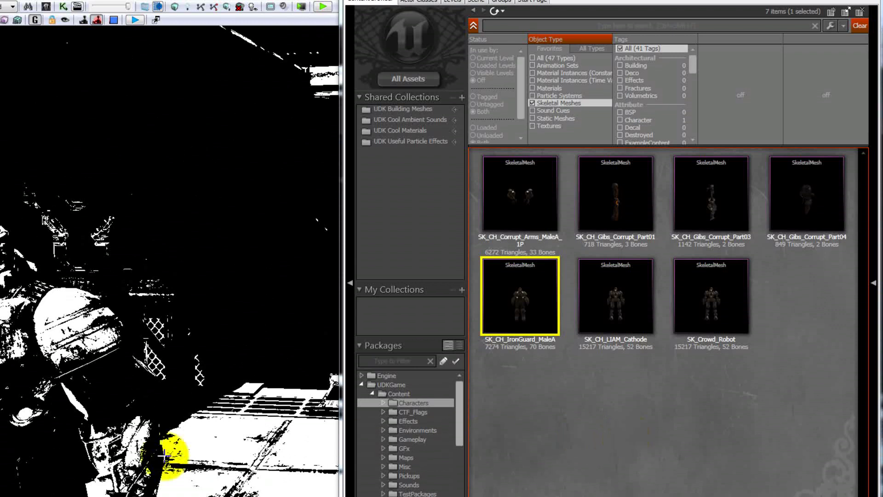
mouse_move(199, 423)
mouse_down()
mouse_move(190, 432)
mouse_move(197, 418)
mouse_up()
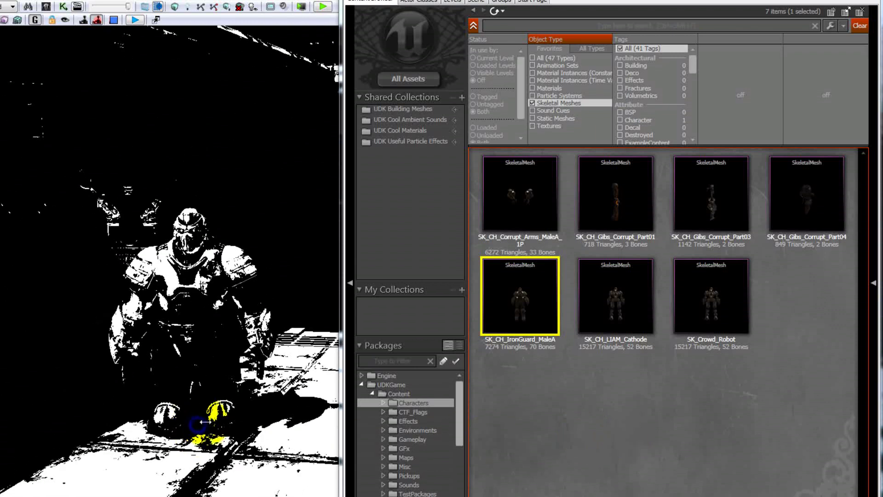
click(865, 0)
- Duplicate the whole effect node chain, place the copy below the original, and connect its Power output to Emissive
drag(745, 309, 716, 313)
scroll(709, 278, down, 6)
ctrl+alt+drag(655, 225, 541, 181)
key(ctrl+w)
ctrl+drag(682, 283, 680, 338)
drag(664, 370, 729, 360)
drag(625, 293, 559, 234)
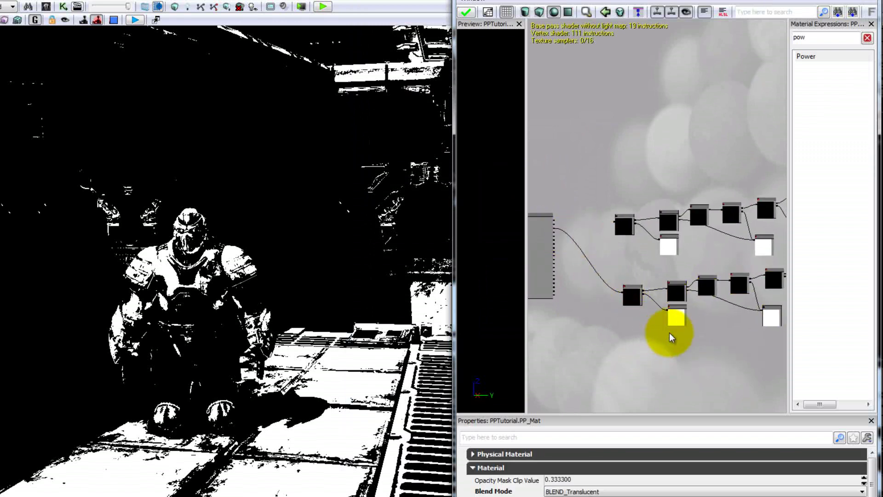
drag(669, 332, 627, 311)
scroll(634, 309, up, 3)
click(717, 275)
click(588, 454)
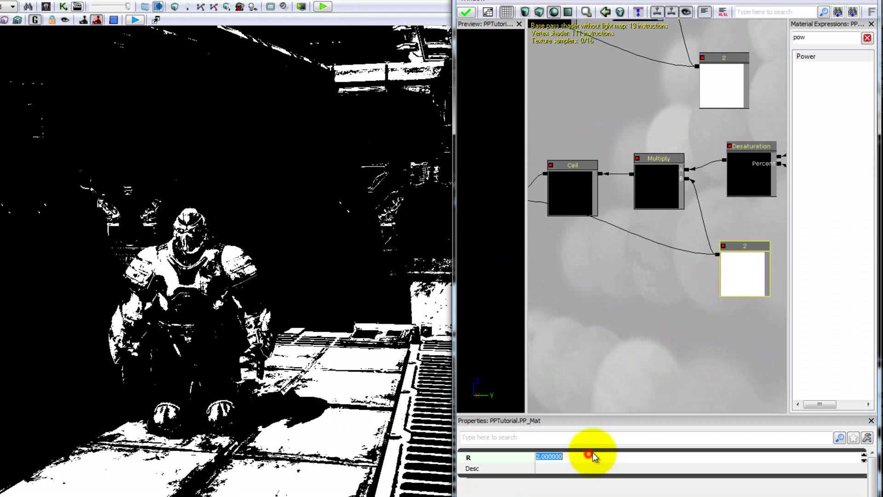
right_drag(379, 411, 381, 404)
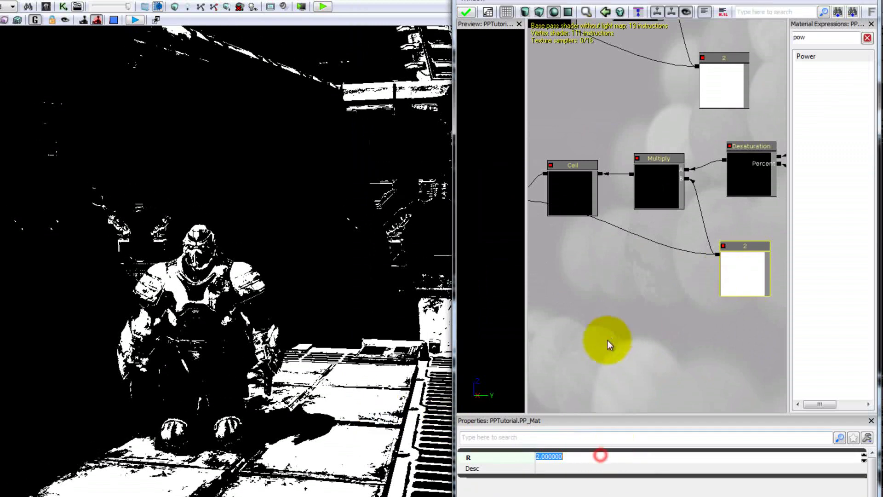
- Set the duplicated Power node's exponent Constant to 5, apply the material, and view the level
drag(611, 331, 682, 325)
click(575, 263)
click(582, 455)
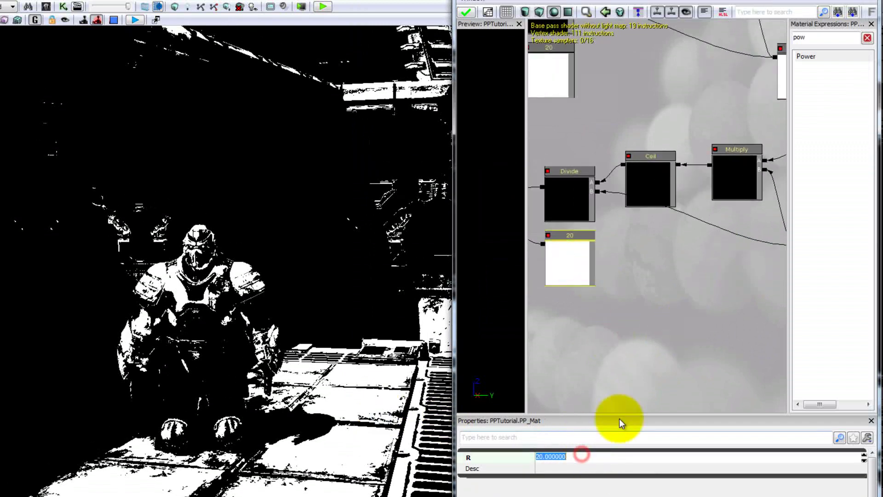
drag(681, 316, 640, 321)
drag(617, 235, 642, 247)
click(474, 13)
click(473, 14)
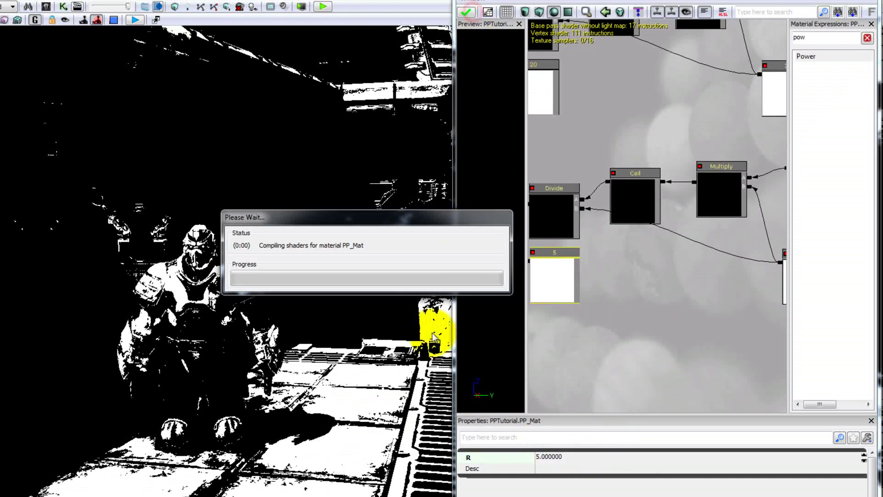
drag(389, 361, 90, 380)
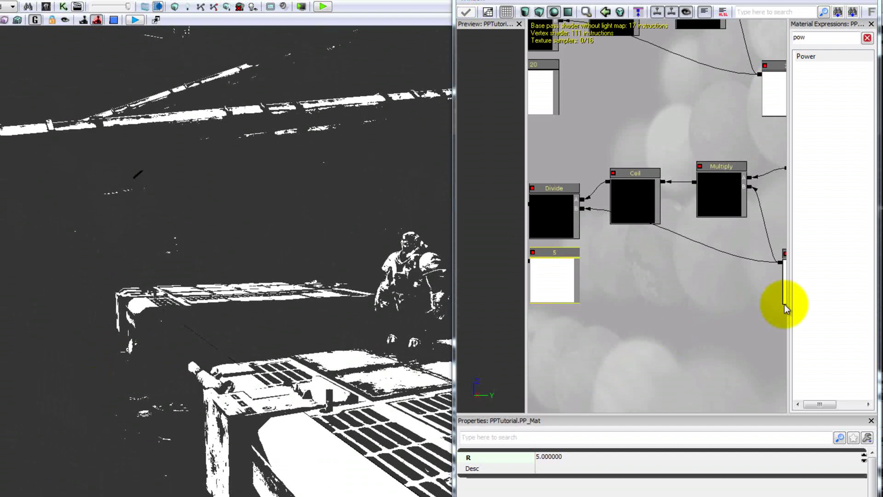
- Set the duplicated chain's shared Multiply and Divide Constant to 10, apply the material, and inspect the character and surroundings
drag(782, 302, 699, 309)
click(710, 305)
click(590, 455)
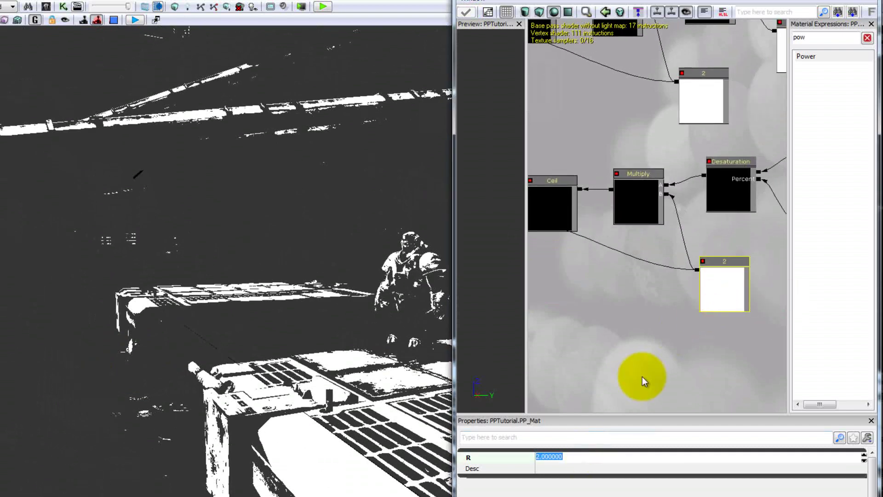
key(Return)
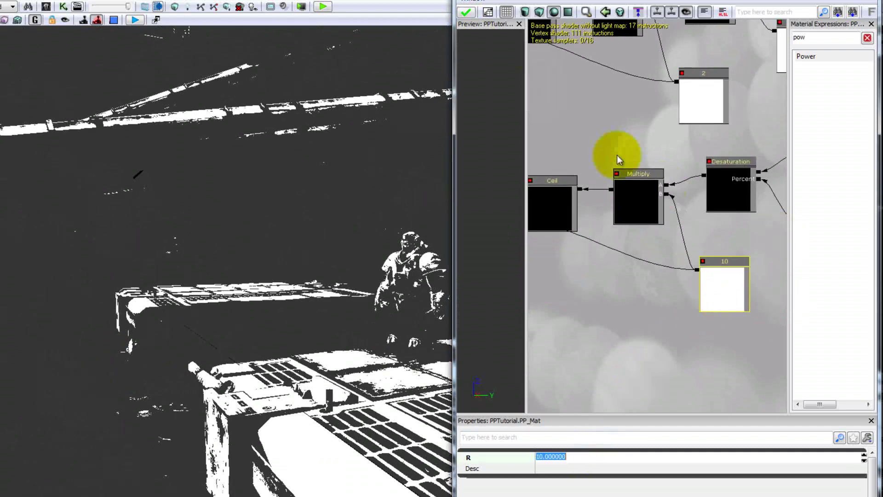
click(466, 13)
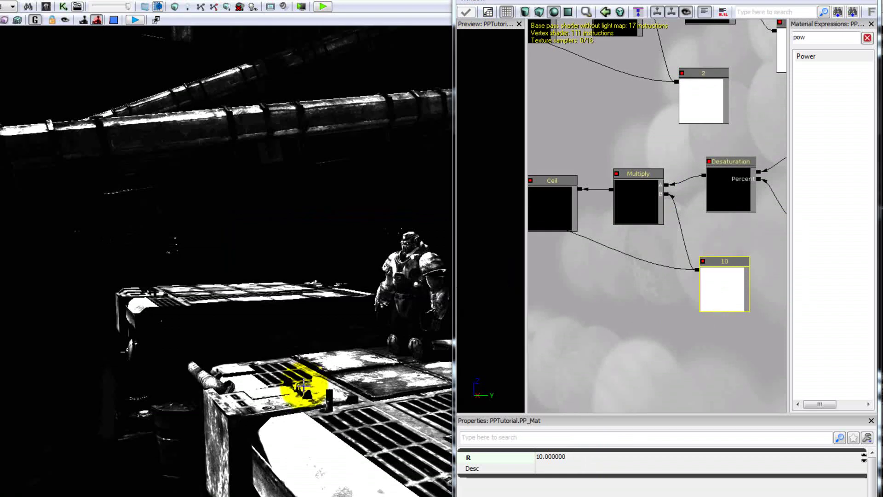
drag(280, 361, 414, 373)
right_drag(311, 388, 319, 414)
drag(319, 414, 363, 400)
drag(313, 387, 419, 376)
mouse_move(335, 380)
mouse_down()
mouse_move(331, 370)
mouse_move(375, 371)
mouse_move(558, 489)
mouse_move(209, 375)
mouse_move(339, 375)
mouse_move(304, 361)
mouse_move(276, 365)
mouse_move(282, 361)
mouse_move(273, 363)
mouse_move(348, 375)
mouse_up()
drag(620, 319, 632, 328)
drag(383, 335, 384, 335)
- Connect the duplicated chain's Desaturation output directly to Emissive and apply the material to compare the plain greyscale scene
drag(623, 294, 637, 306)
scroll(662, 277, down, 5)
scroll(705, 252, down, 5)
scroll(735, 247, up, 5)
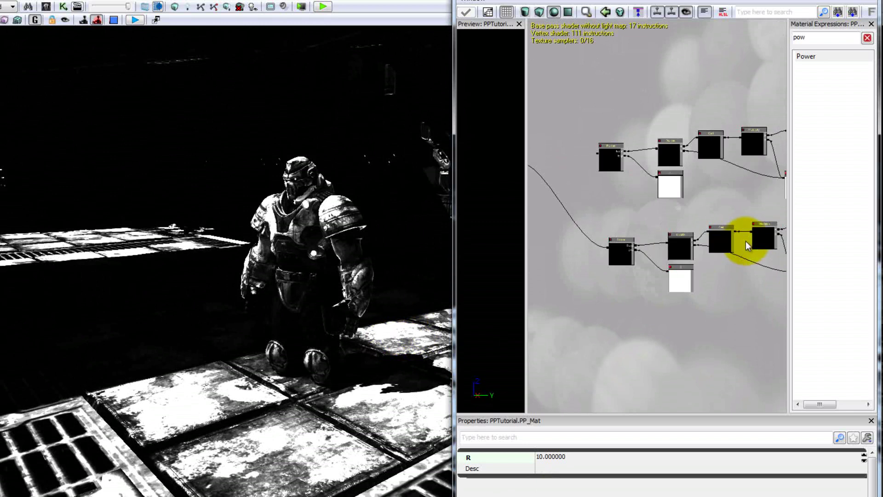
drag(747, 233, 556, 162)
click(466, 12)
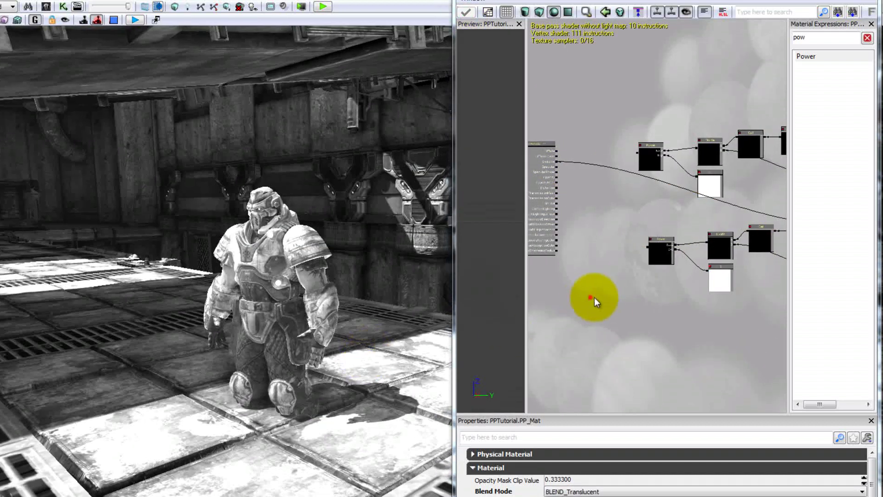
- Reconnect the lower Power node's output to Emissive and apply the material
click(591, 297)
scroll(591, 297, up, 3)
drag(642, 179, 583, 72)
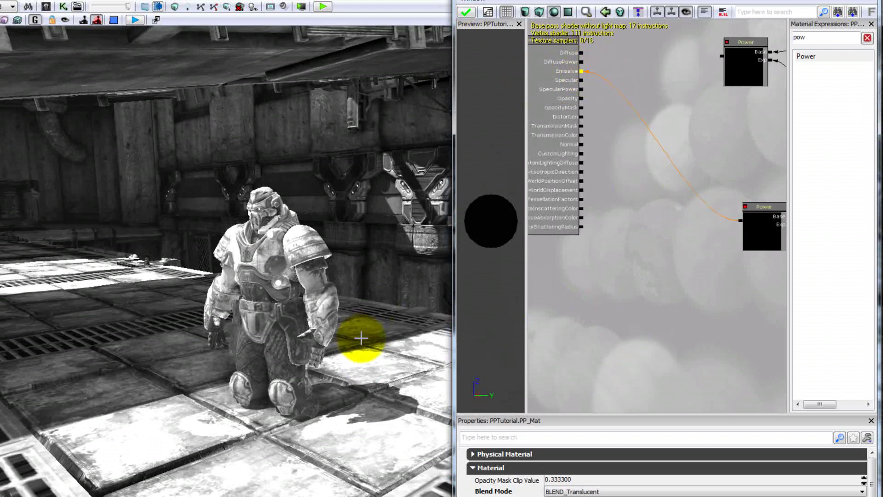
click(465, 14)
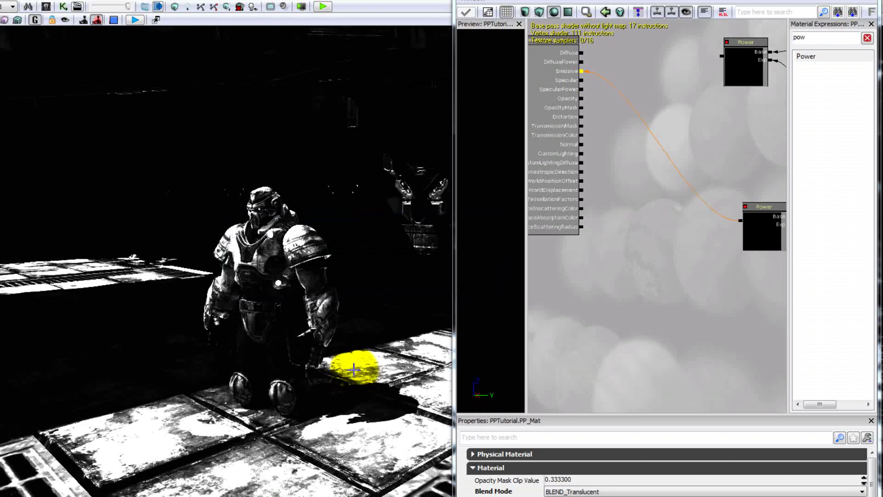
- Add a LinearInterpolate node and connect the upper Power output to A and the lower Power output to B
drag(653, 249, 635, 259)
drag(835, 39, 711, 44)
text(lin)
drag(812, 56, 521, 140)
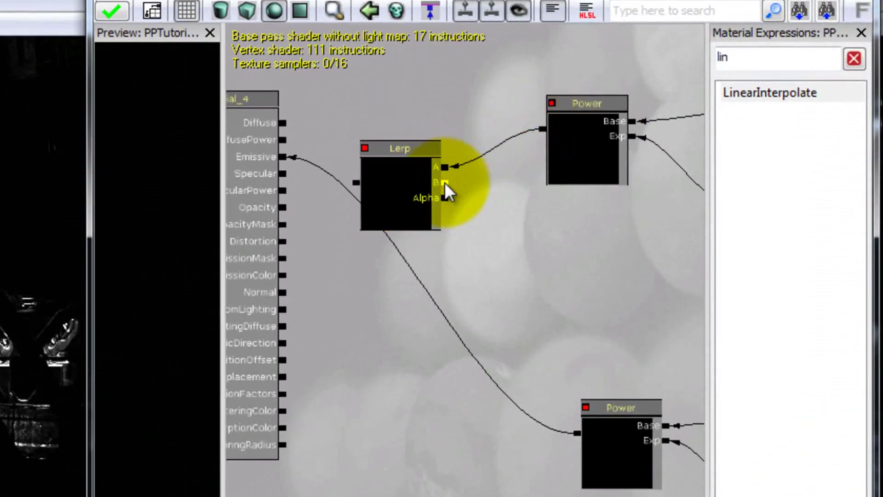
drag(444, 183, 577, 432)
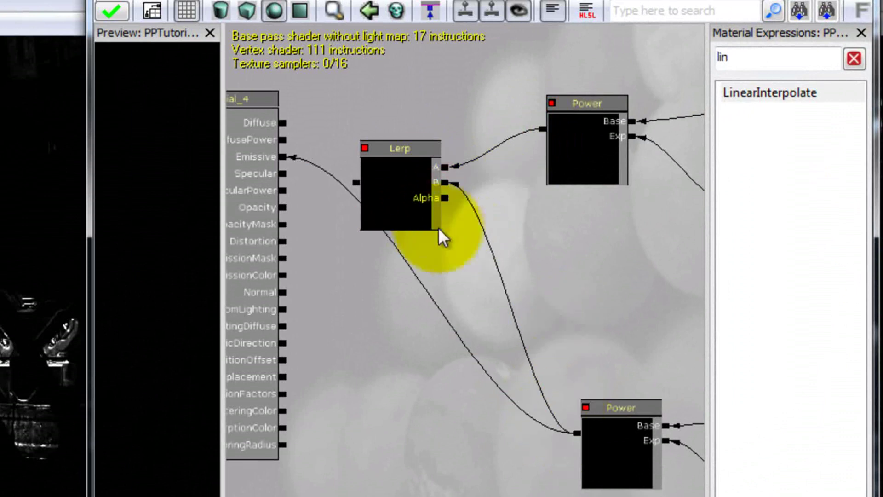
- Move the Lerp node down between the Power nodes and connect a new Constant to its Alpha input
drag(413, 188, 407, 272)
click(479, 410)
drag(500, 474, 569, 496)
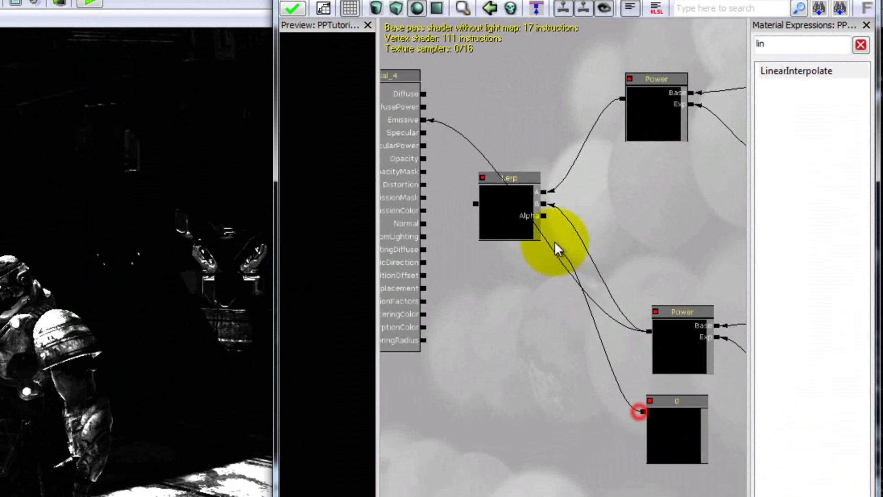
- Wire the Constant to the Lerp's Alpha and the Lerp output to Emissive, apply the material, and move the Lerp and lower Power nodes up
drag(544, 219, 544, 217)
drag(428, 117, 428, 120)
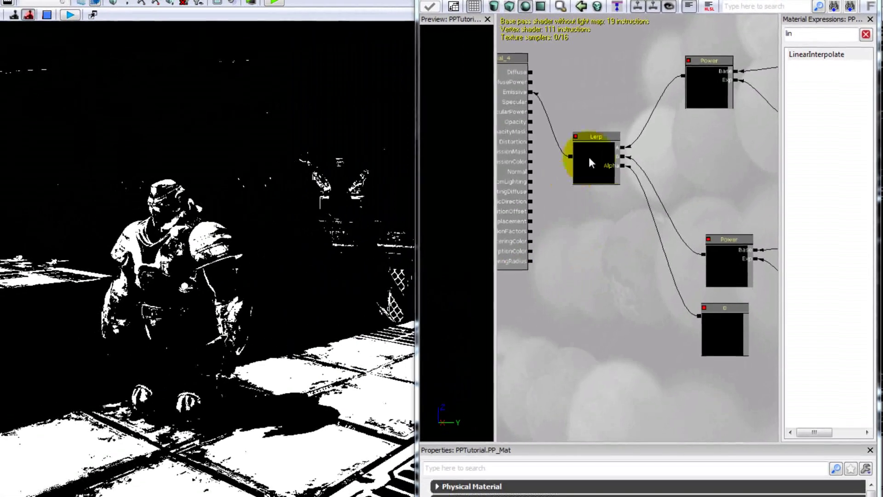
drag(591, 162, 599, 107)
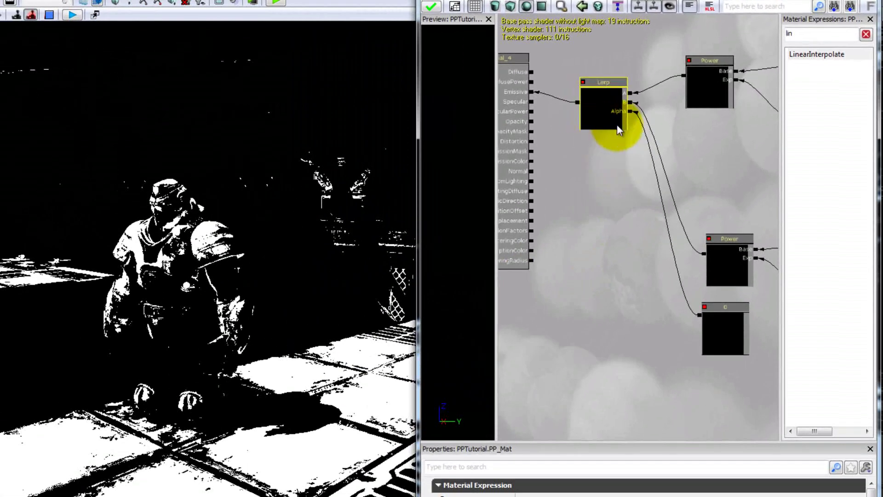
click(698, 88)
drag(737, 275, 721, 233)
- Examine the two Power chains feeding the Lerp's A and B inputs and the Constant driving its Alpha
drag(741, 181, 574, 159)
click(647, 150)
scroll(730, 151, down, 4)
drag(741, 152, 688, 153)
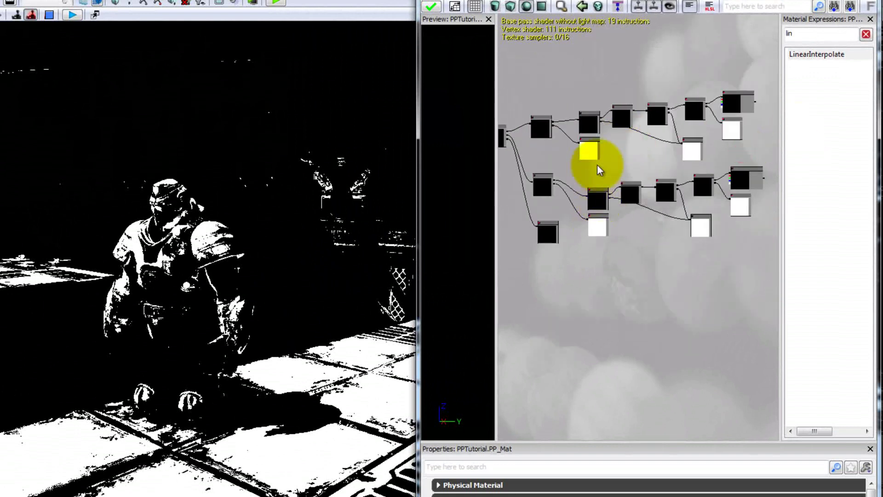
scroll(593, 174, up, 5)
scroll(608, 175, up, 2)
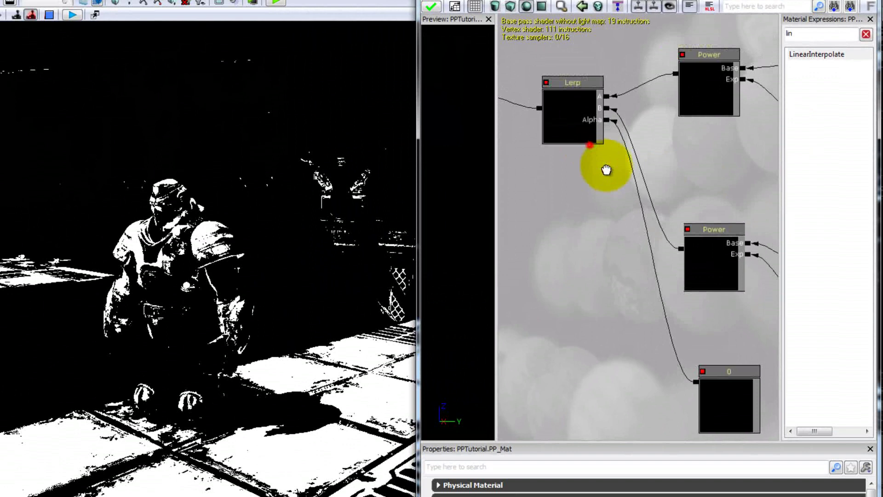
click(589, 124)
drag(598, 239, 580, 202)
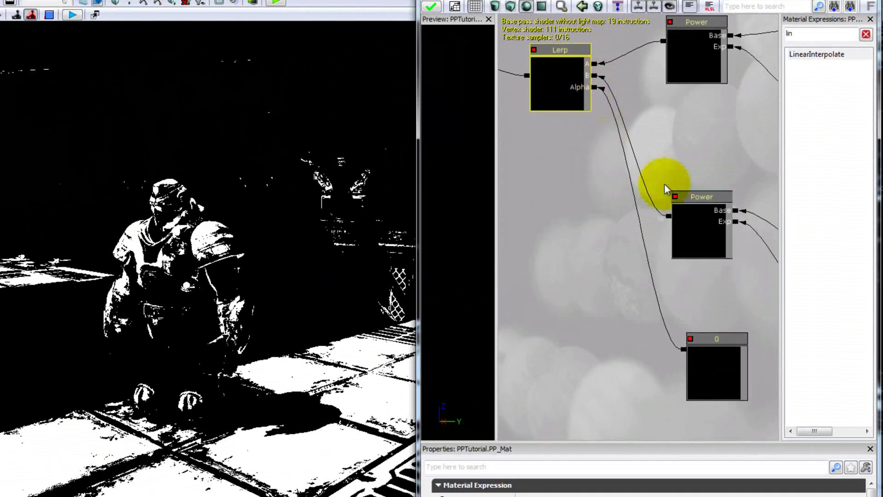
click(721, 366)
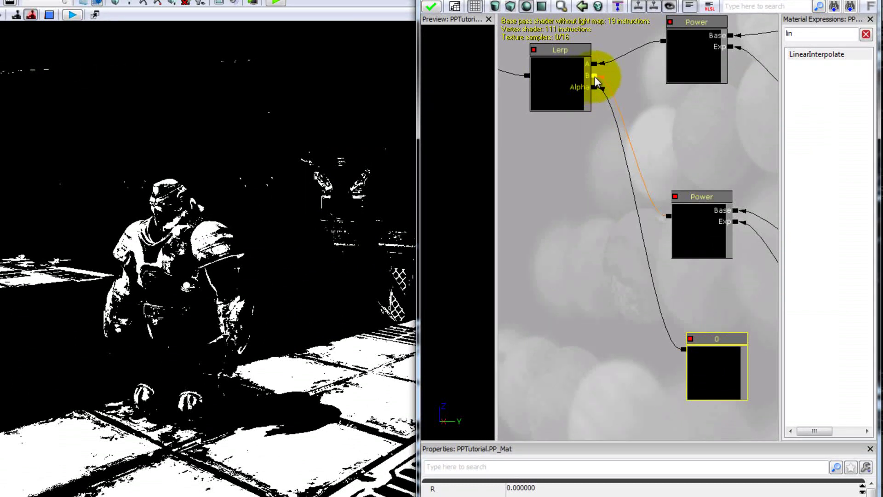
drag(721, 92, 642, 115)
scroll(637, 81, down, 1)
drag(592, 141, 651, 144)
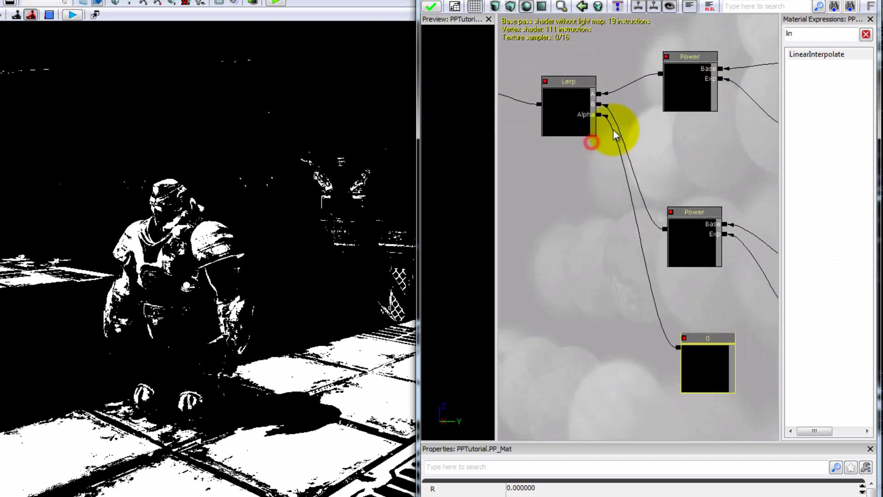
- Set the Lerp's Alpha Constant to 1, apply the material and view the character in the level
scroll(652, 143, up, 1)
click(727, 402)
click(566, 488)
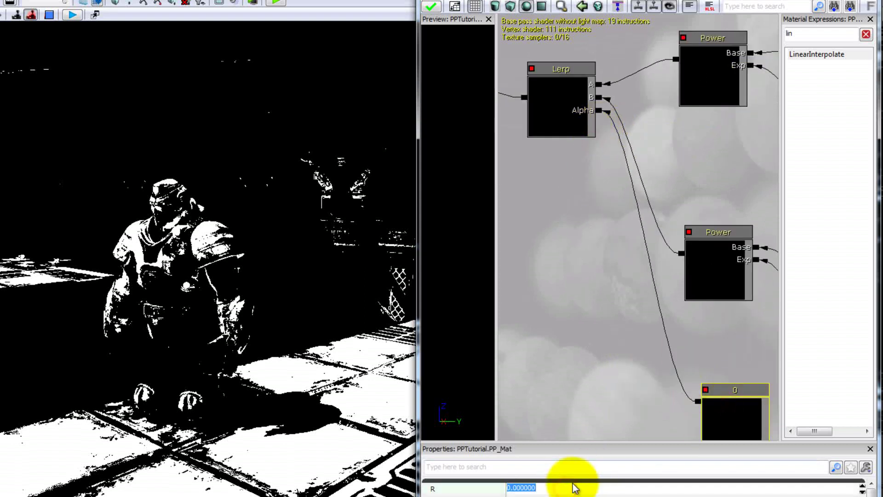
click(436, 7)
mouse_move(327, 377)
mouse_down()
mouse_move(324, 389)
mouse_move(325, 371)
mouse_move(365, 384)
mouse_move(326, 365)
mouse_up()
- Set the Lerp's Alpha Constant to 0.5, apply the material and inspect the blended look on the character
click(723, 405)
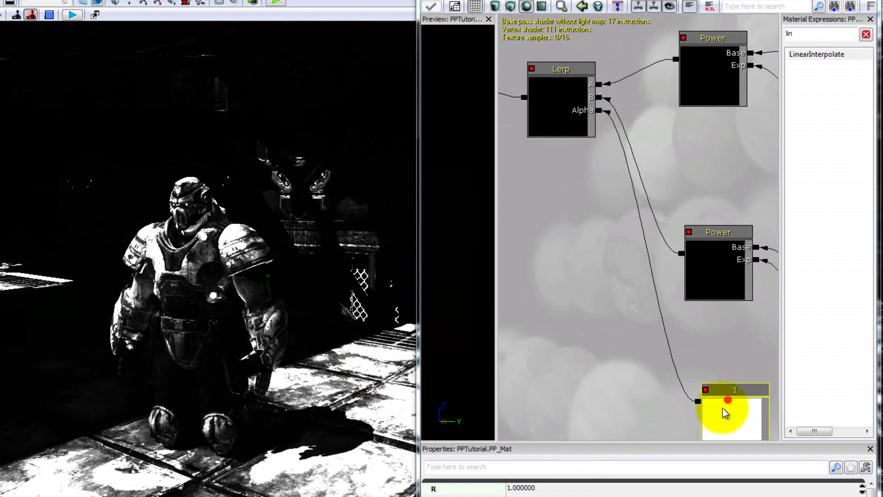
click(572, 489)
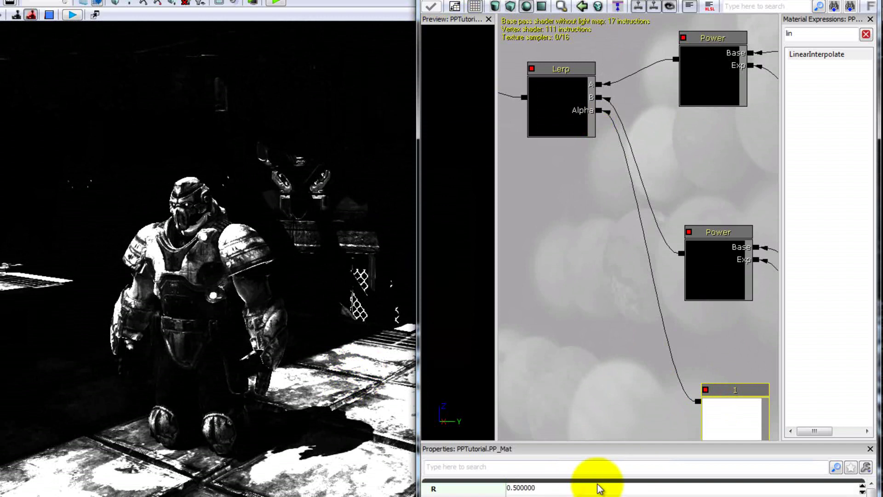
click(431, 6)
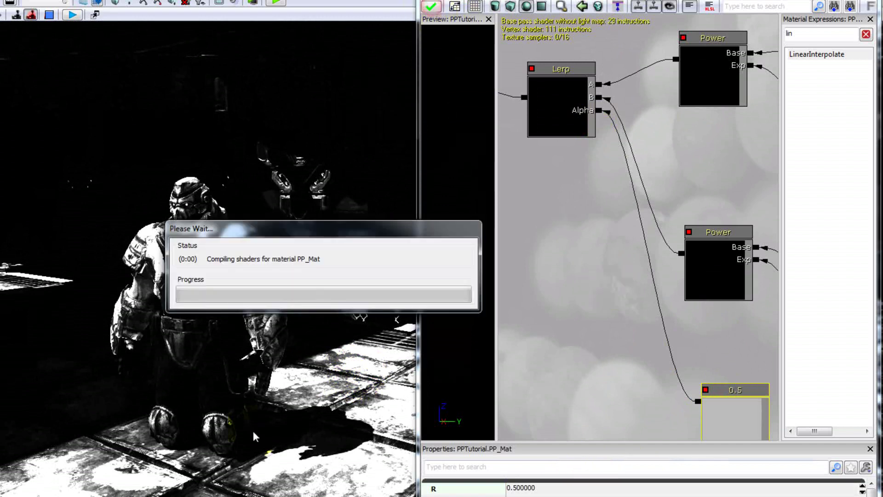
mouse_move(262, 430)
mouse_down()
mouse_move(276, 424)
mouse_move(262, 429)
mouse_move(270, 419)
mouse_move(291, 447)
mouse_move(361, 457)
mouse_move(360, 444)
mouse_move(336, 435)
mouse_move(328, 446)
mouse_move(315, 424)
mouse_move(257, 443)
mouse_move(122, 452)
mouse_move(128, 442)
mouse_move(208, 448)
mouse_move(271, 435)
mouse_up()
- Set the Lerp's Alpha Constant to 0.75, apply the material and check the character from a new angle
click(591, 490)
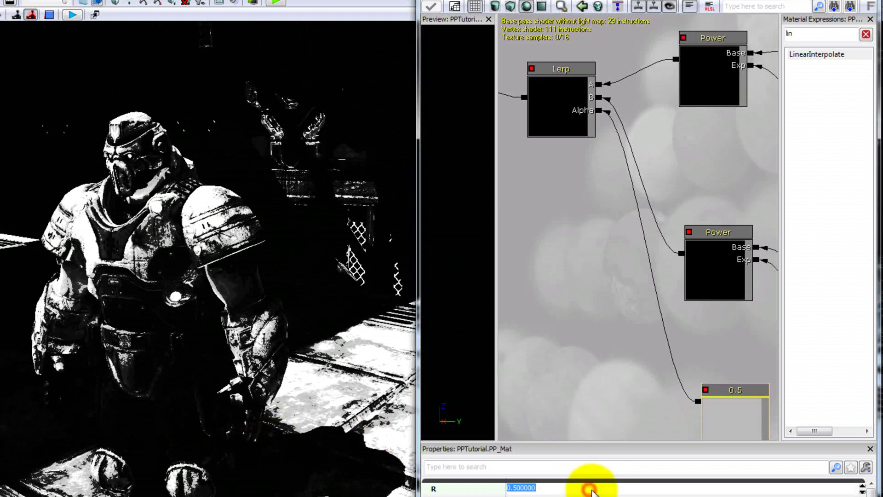
key(Return)
click(544, 121)
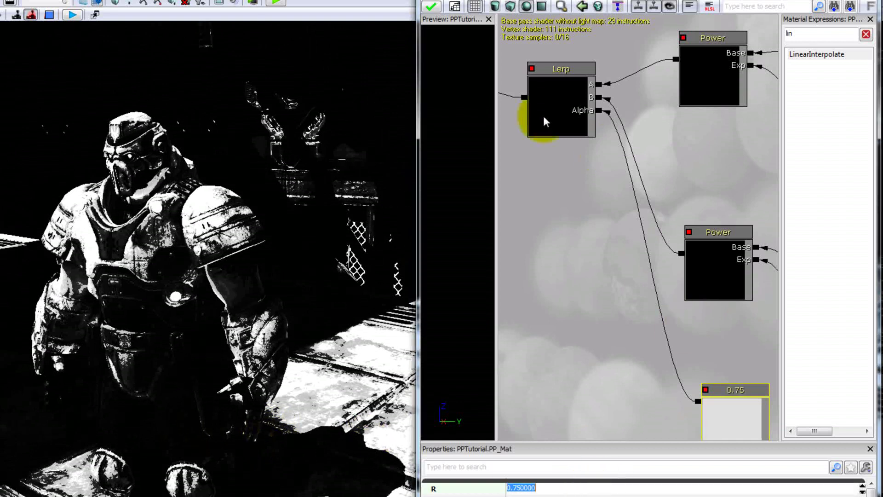
click(434, 7)
right_drag(305, 238, 307, 272)
drag(307, 271, 306, 276)
- Set the Lerp's Alpha Constant to 0.8, apply the material and review the blend on the character and scene
click(555, 488)
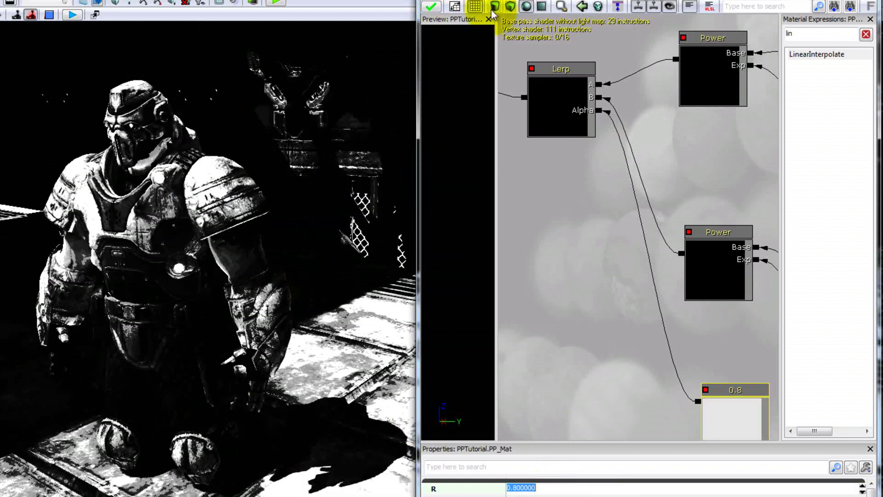
click(431, 7)
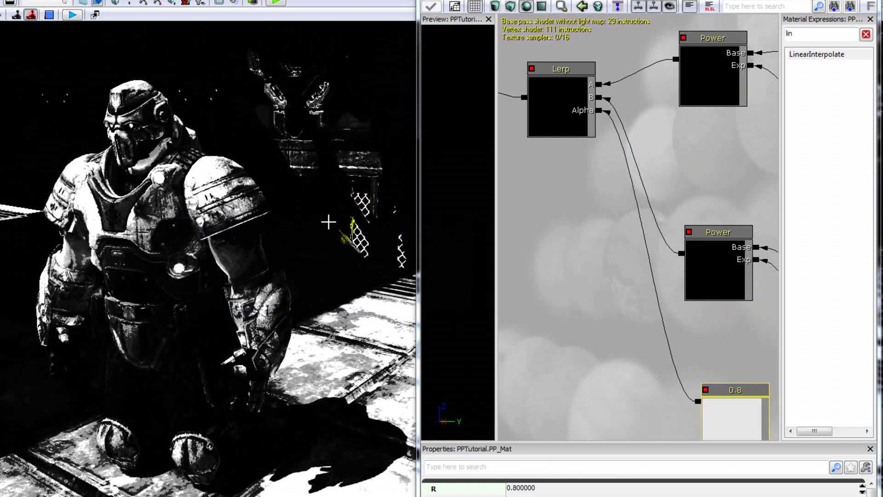
scroll(328, 223, down, 4)
click(328, 227)
scroll(326, 229, up, 4)
right_drag(327, 228, 318, 268)
drag(318, 266, 328, 246)
scroll(329, 247, up, 1)
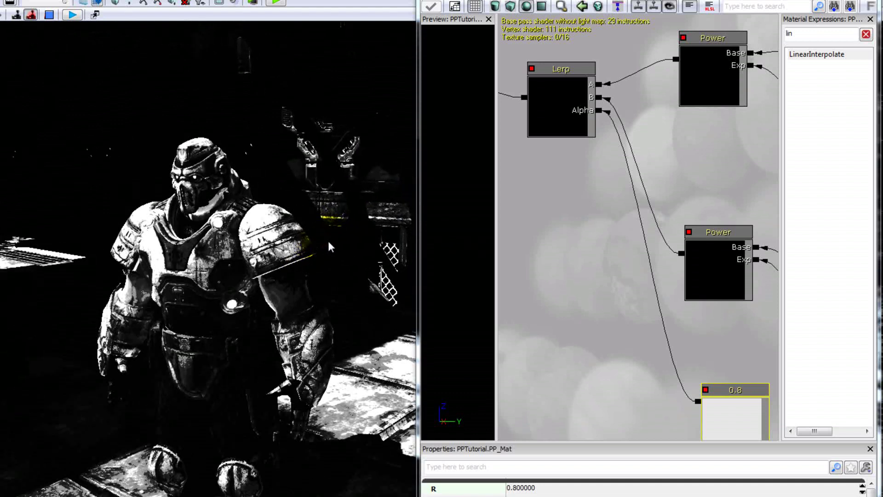
- Select all the expression nodes together and shift them away from the material node to make room before Emissive
drag(721, 174, 627, 159)
scroll(626, 159, down, 9)
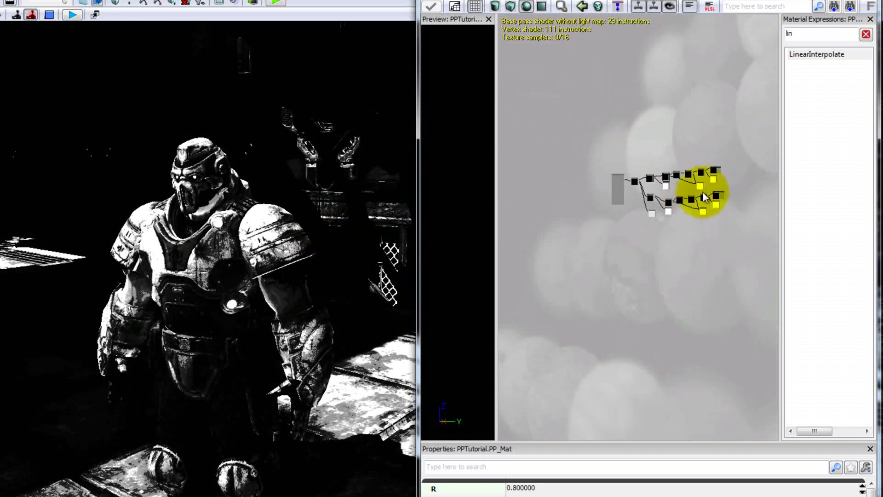
scroll(644, 209, up, 4)
drag(683, 189, 616, 224)
scroll(621, 224, down, 3)
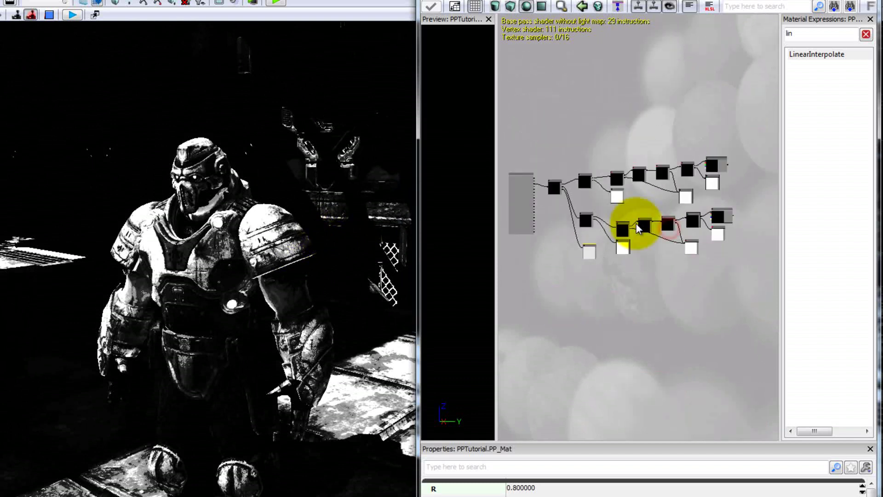
drag(712, 269, 685, 271)
ctrl+alt+drag(543, 160, 607, 134)
click(577, 241)
scroll(569, 220, up, 5)
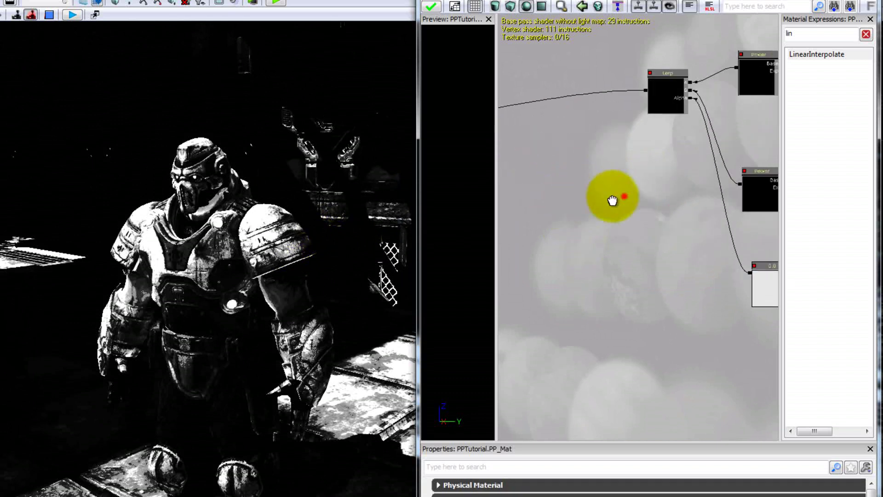
- Duplicate the Lerp before Emissive, feeding its A from the first Lerp and its B from the plain greyscale output, and connect it to Emissive
click(630, 103)
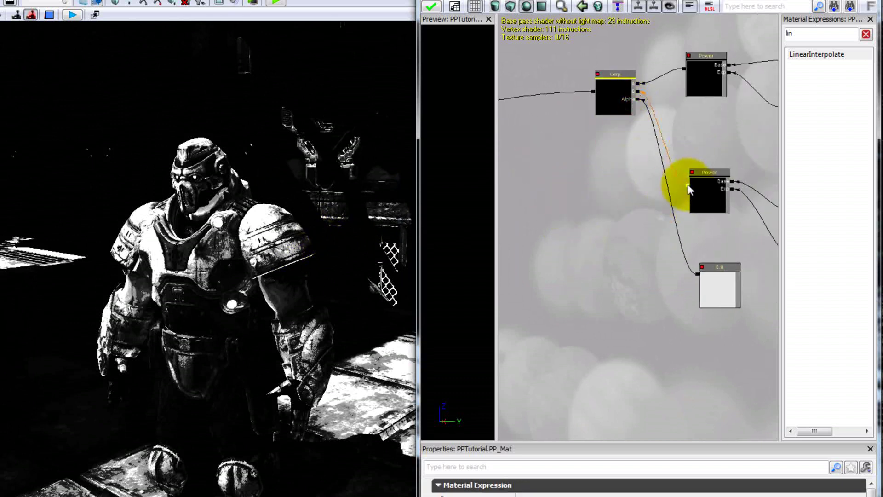
drag(688, 184, 688, 185)
key(ctrl+w)
ctrl+drag(628, 114, 586, 77)
drag(518, 99, 635, 202)
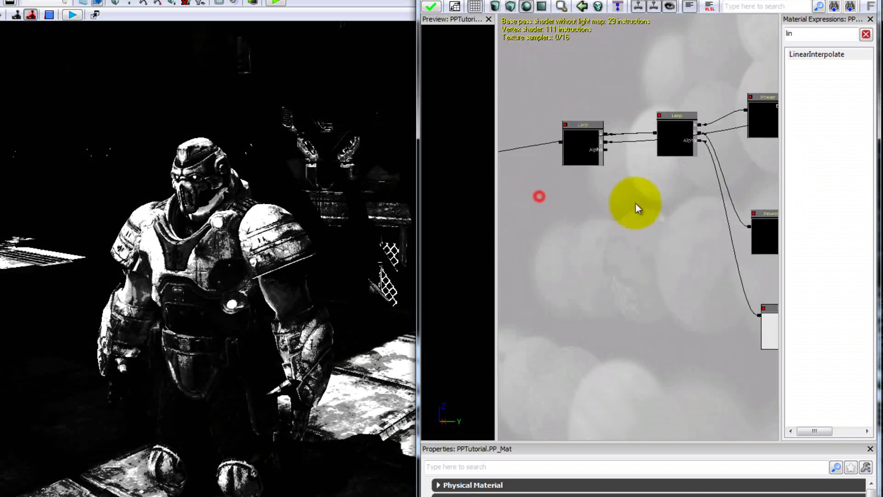
- Add a Constant node, connect it to the second Lerp's Alpha input and apply the material
click(640, 238)
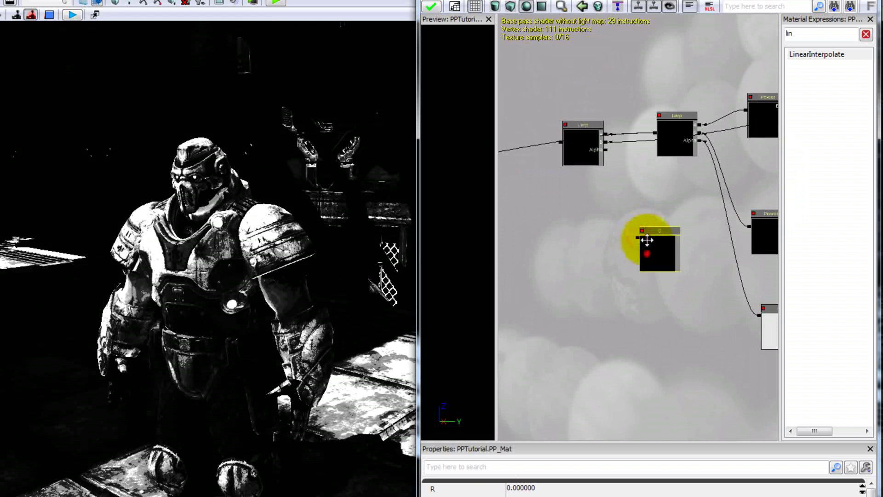
drag(635, 213, 605, 150)
drag(562, 215, 636, 214)
drag(632, 143, 586, 164)
drag(650, 217, 540, 233)
click(710, 224)
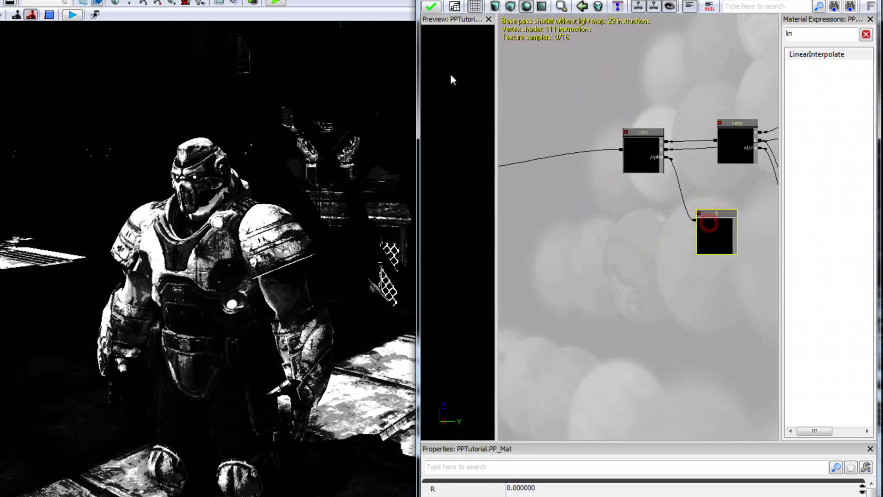
click(435, 8)
- Set the second Lerp's Alpha Constant to 1 and apply the material to show only its B input
click(718, 229)
drag(635, 181, 567, 207)
scroll(586, 184, up, 4)
drag(631, 157, 593, 140)
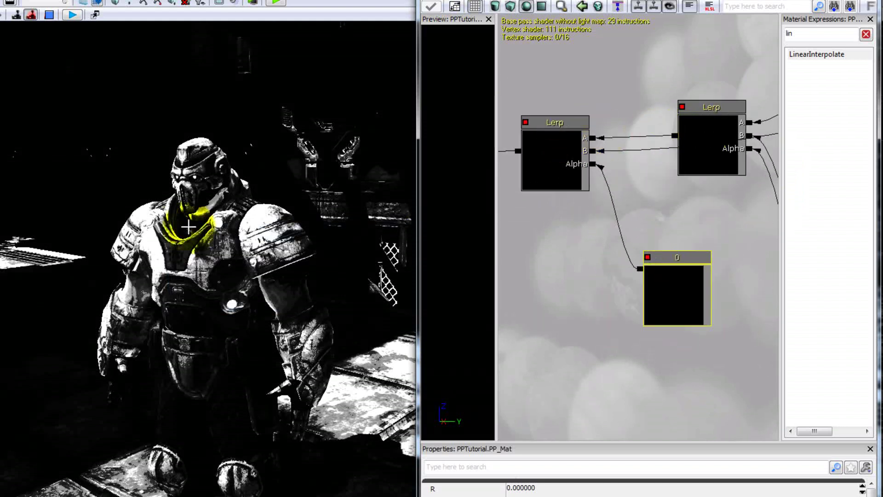
click(550, 488)
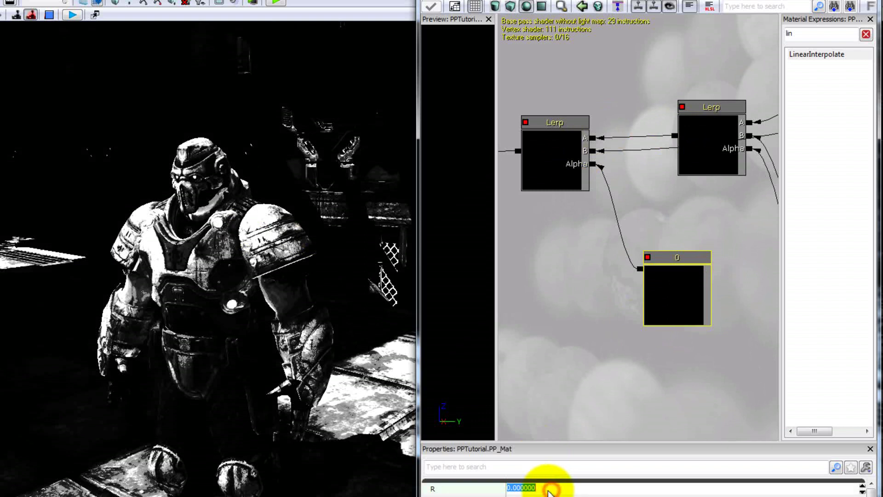
key(Return)
click(429, 7)
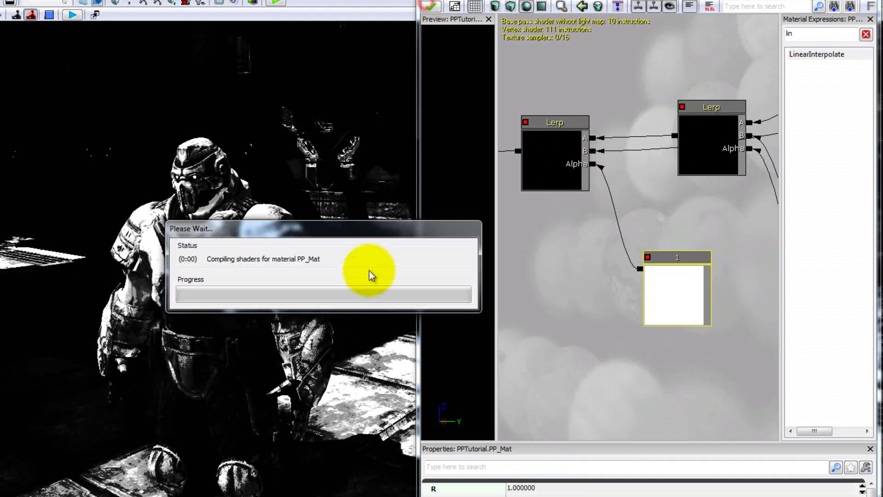
- Set the second Lerp's Alpha Constant to 0.5, apply the material and view the character up close
click(574, 490)
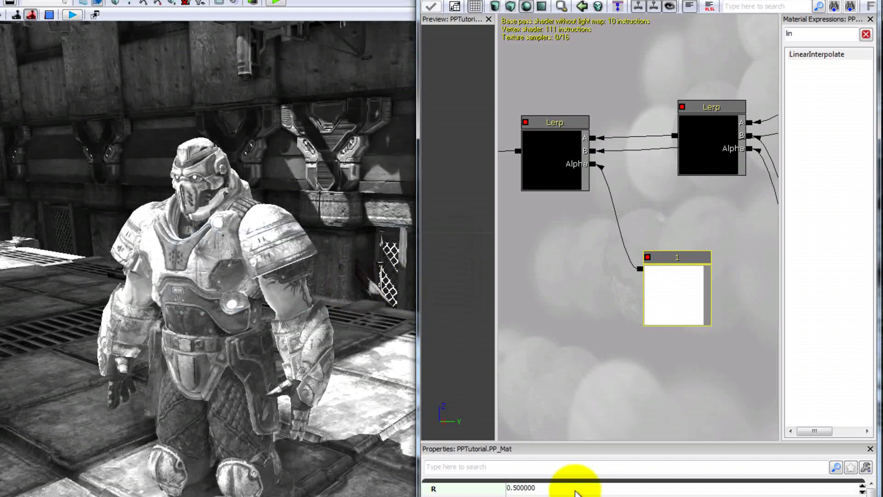
text(0.500000)
key(Return)
click(435, 12)
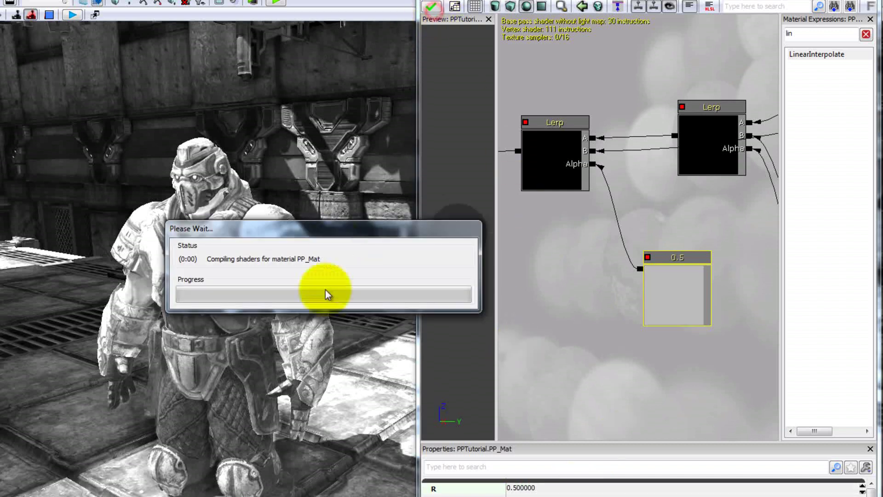
drag(319, 347, 391, 335)
- Set the second Lerp's Alpha Constant to 0.8 and apply the material
click(540, 488)
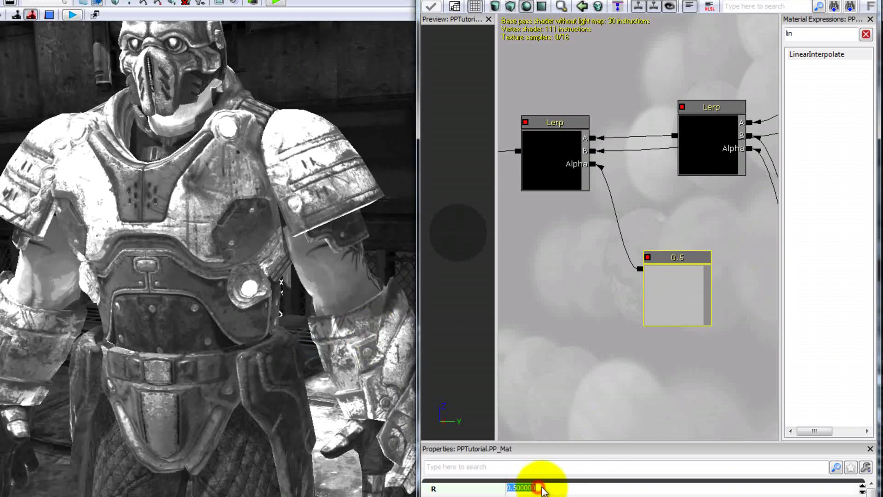
key(Return)
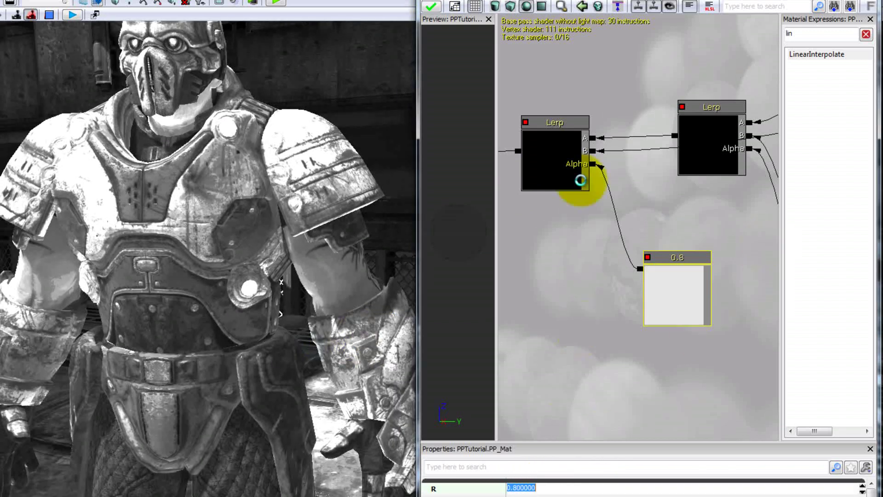
click(437, 9)
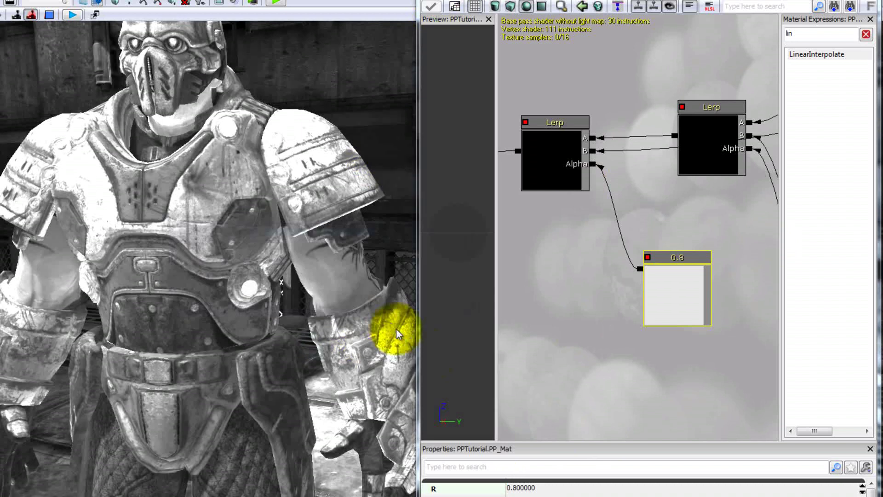
- Set the second Lerp's Alpha Constant to 0.2, apply the material and inspect the character from farther back
click(557, 489)
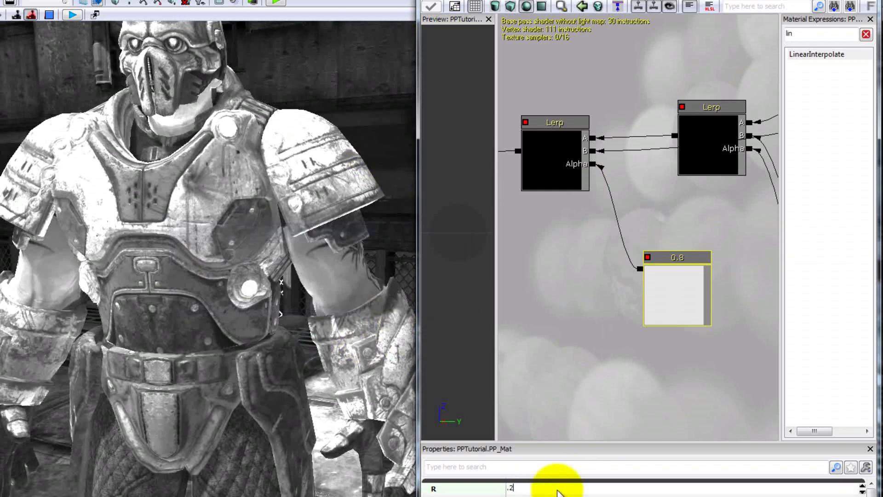
text(0.200000)
key(Return)
click(437, 9)
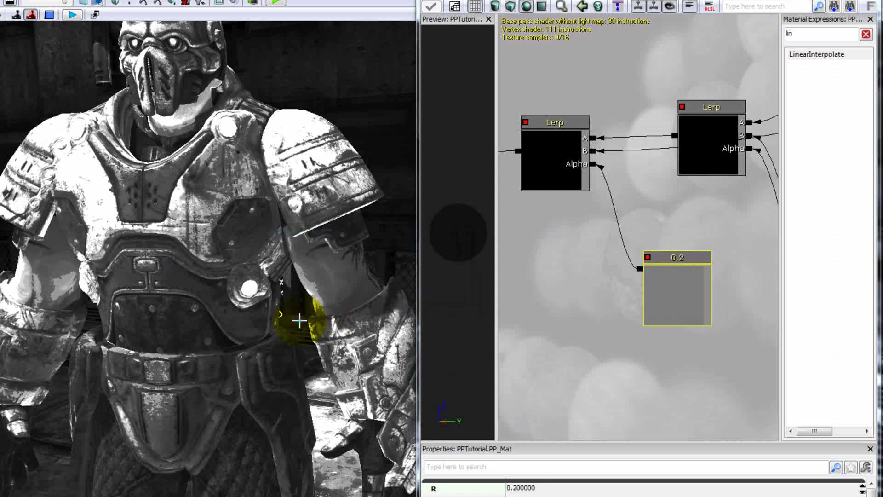
mouse_move(299, 316)
mouse_down()
mouse_move(315, 330)
mouse_move(157, 357)
mouse_move(165, 350)
mouse_up()
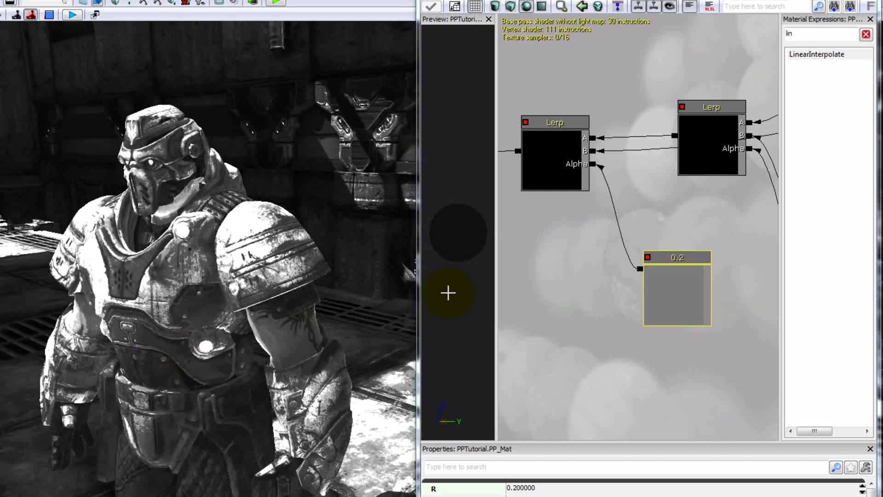
- Set the second Lerp's Alpha Constant to 0.1 and apply the material
click(540, 337)
click(548, 488)
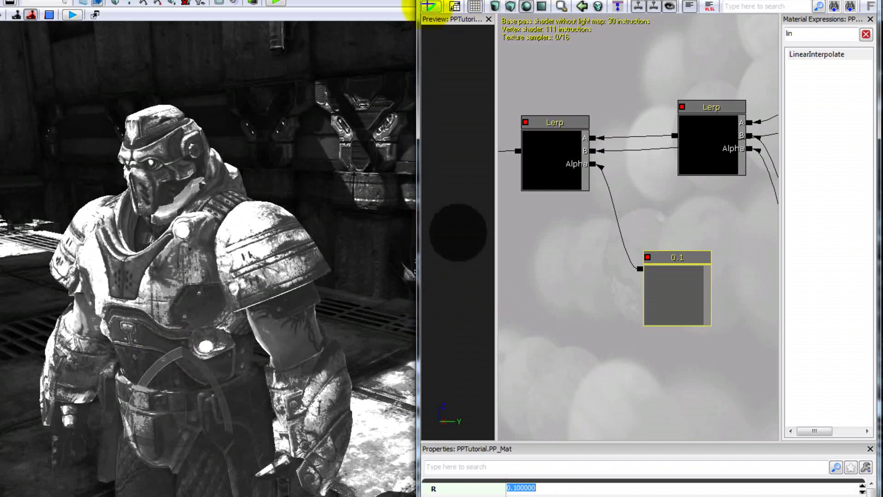
click(429, 5)
- Set the second Lerp's Alpha Constant to 0.05, apply the material and look over the character and surrounding level
mouse_move(300, 322)
mouse_down()
mouse_move(305, 315)
mouse_move(305, 336)
mouse_move(314, 333)
mouse_move(304, 354)
mouse_move(306, 348)
mouse_move(252, 351)
mouse_move(314, 351)
mouse_up()
drag(625, 347, 595, 345)
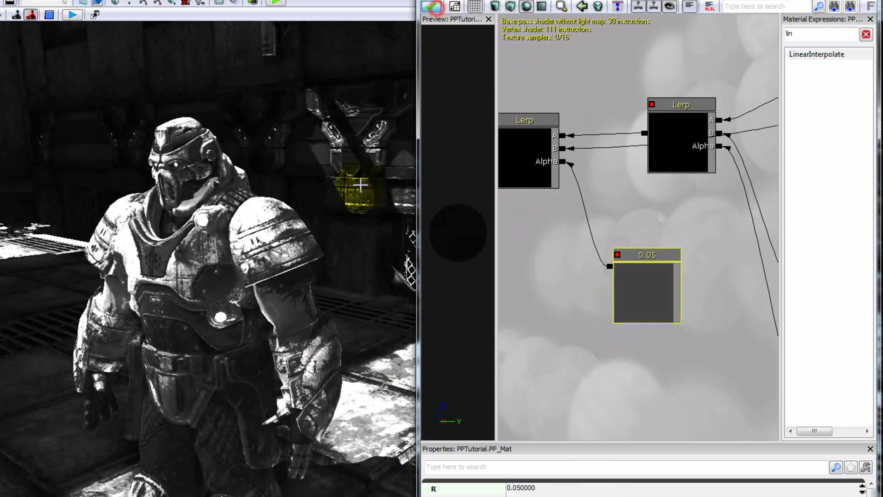
drag(341, 391, 255, 109)
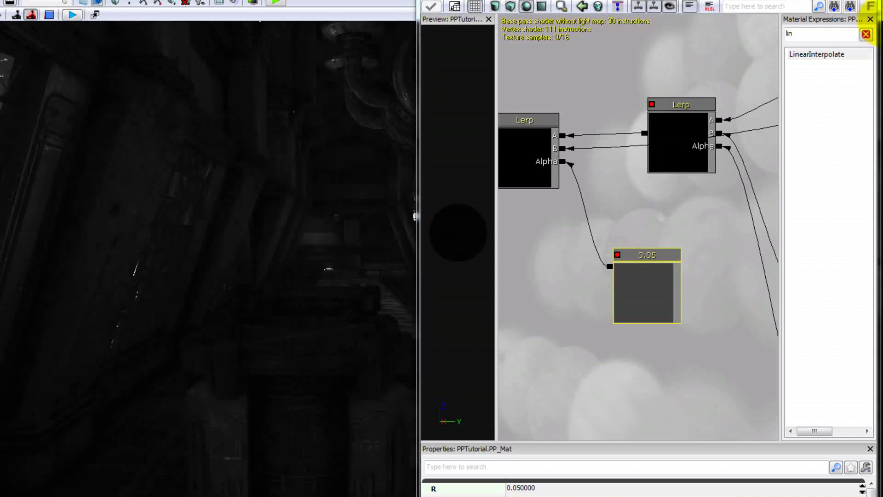
- Play the level from a floor spot in the dark corridor and walk around to check the post-process look
click(144, 432)
right_click(144, 432)
click(182, 404)
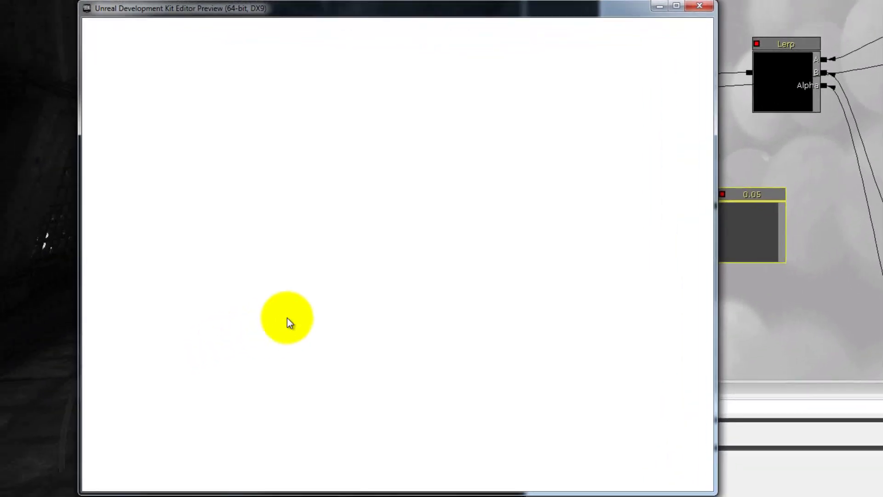
key(w)
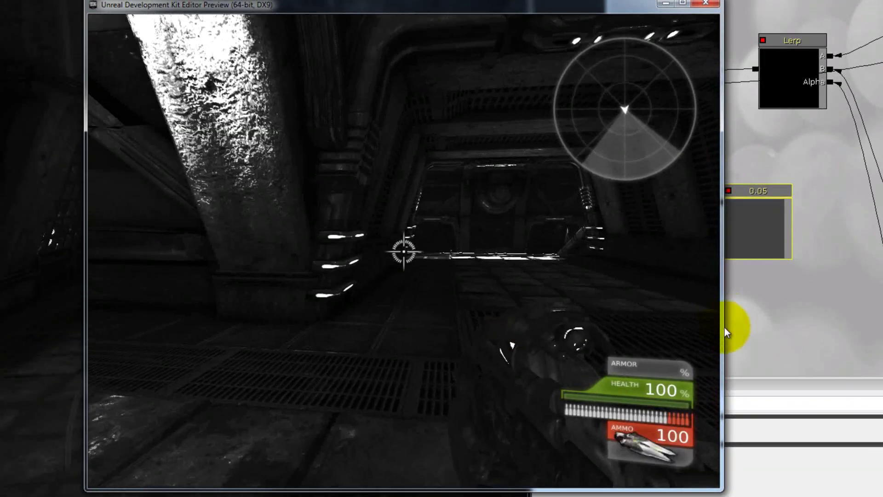
key(w)
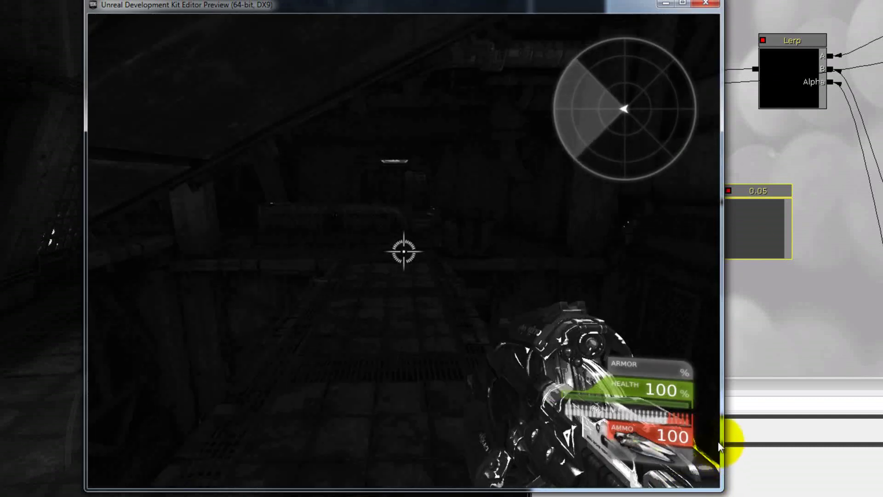
- Fire the weapon several times in the dark rooms to check how the projectiles look with the effect
click(719, 407)
click(720, 406)
click(717, 406)
click(716, 404)
click(717, 405)
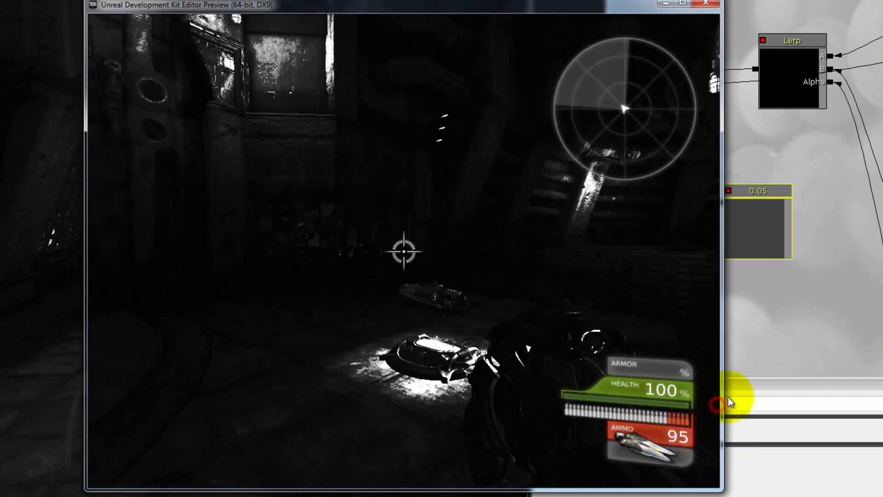
click(717, 396)
click(717, 396)
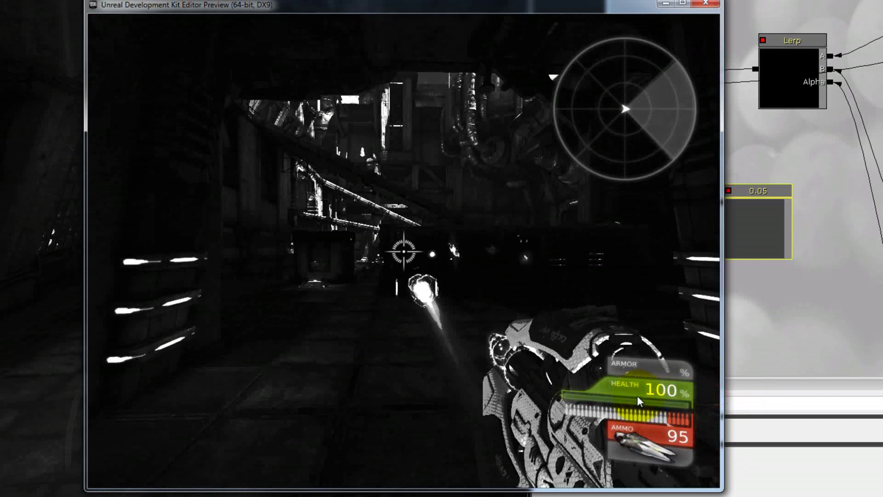
- Fire the other weapon along the walkway, walk past the character into the dark hall and end the play preview
click(560, 399)
click(608, 388)
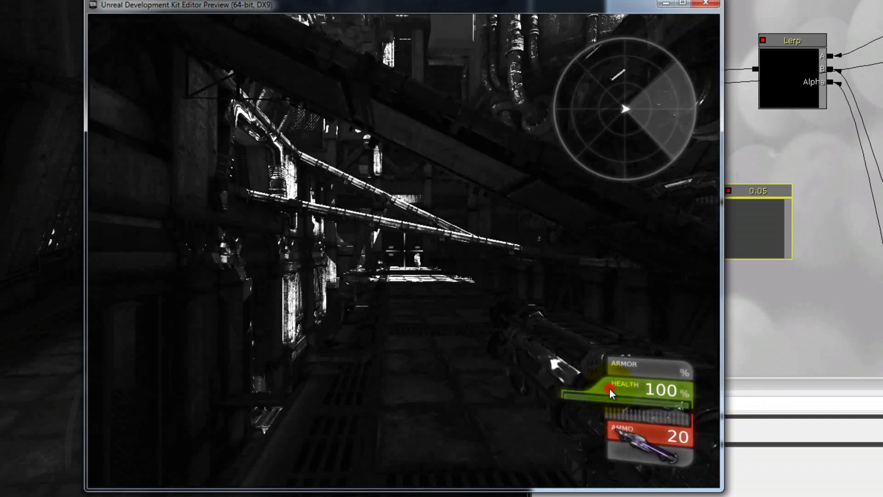
click(619, 391)
click(610, 391)
click(606, 392)
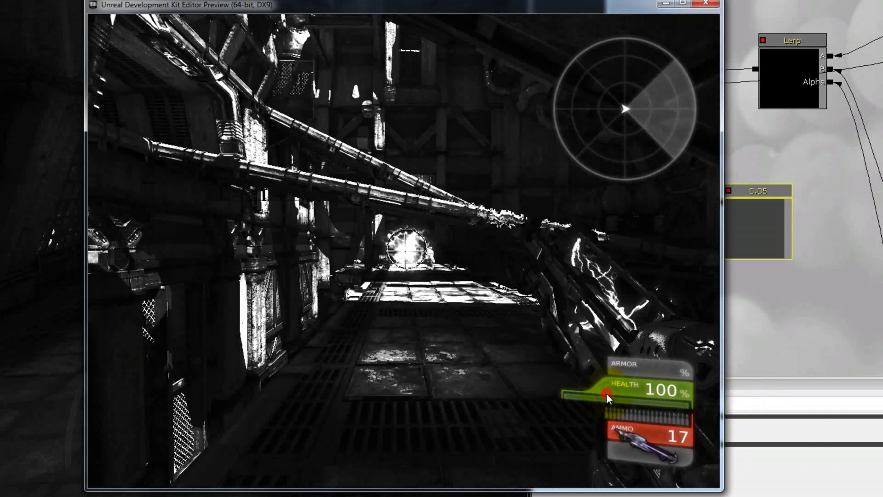
click(606, 393)
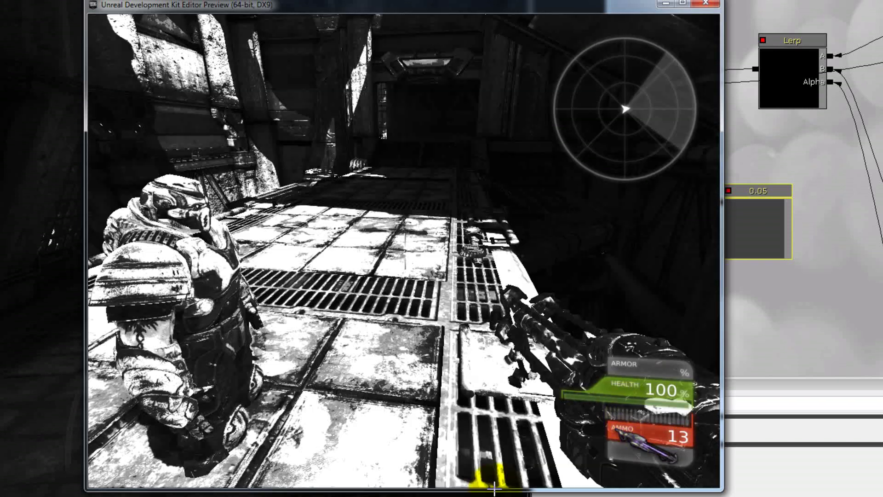
key(w)
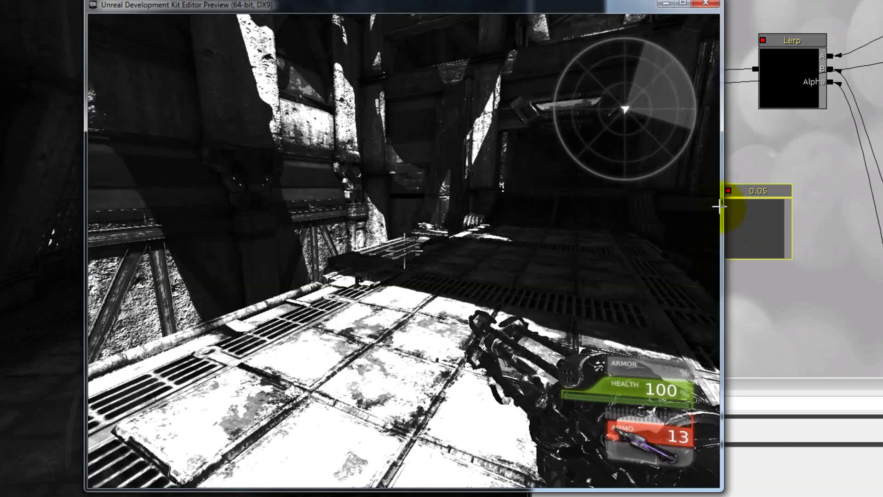
key(w)
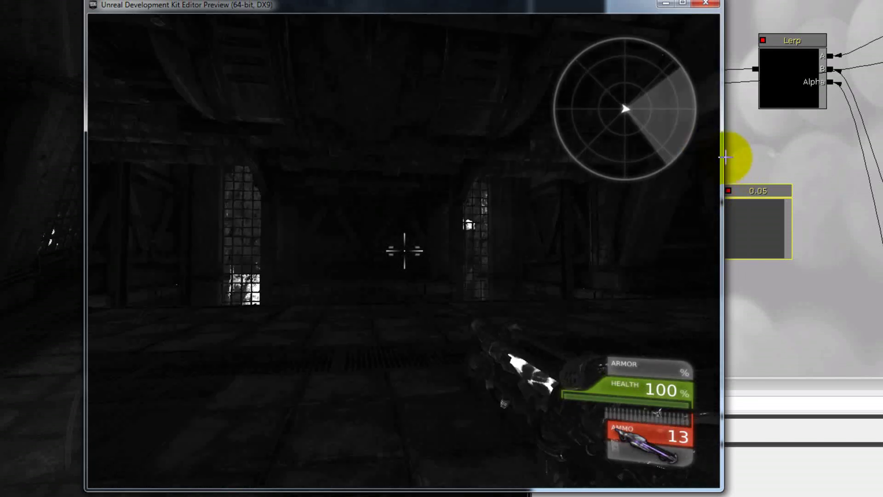
right_click(717, 144)
click(713, 150)
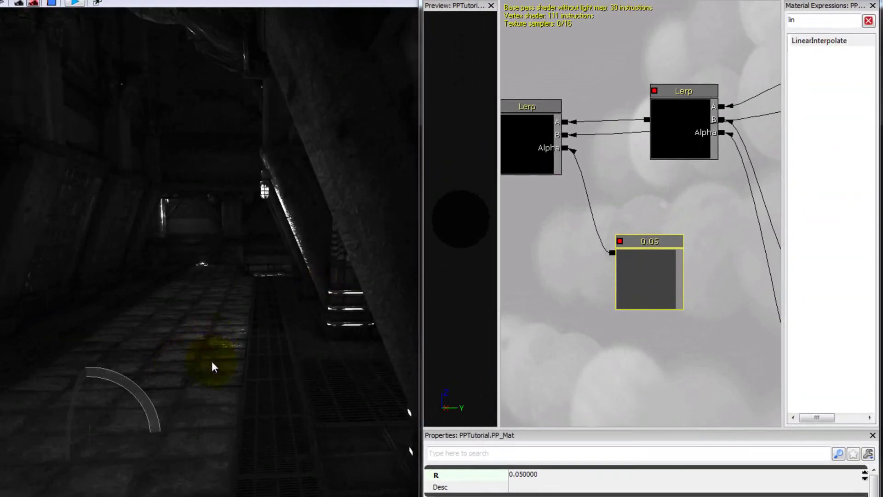
- Connect the Scene Texture's coloured output to the second Lerp's B input and apply the material
drag(212, 361, 847, 224)
right_drag(217, 361, 216, 388)
drag(216, 367, 209, 340)
right_drag(220, 378, 855, 356)
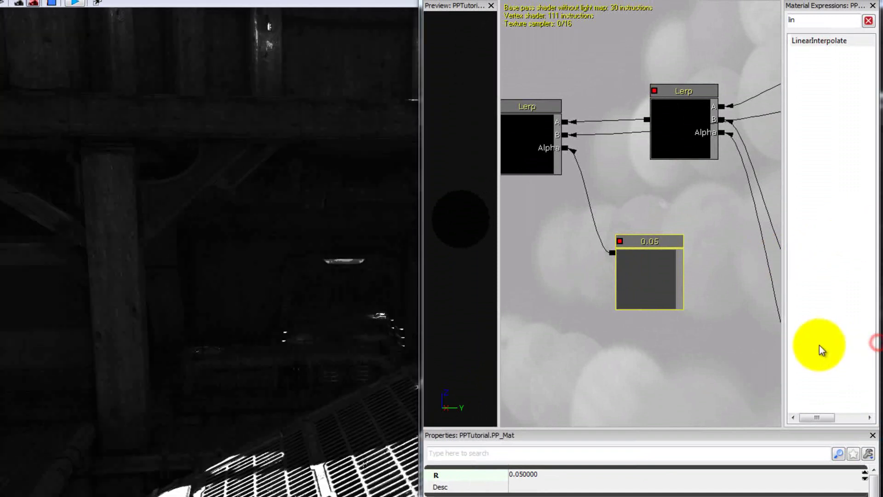
drag(717, 252, 611, 265)
scroll(684, 233, down, 4)
drag(684, 233, 600, 221)
scroll(695, 205, down, 3)
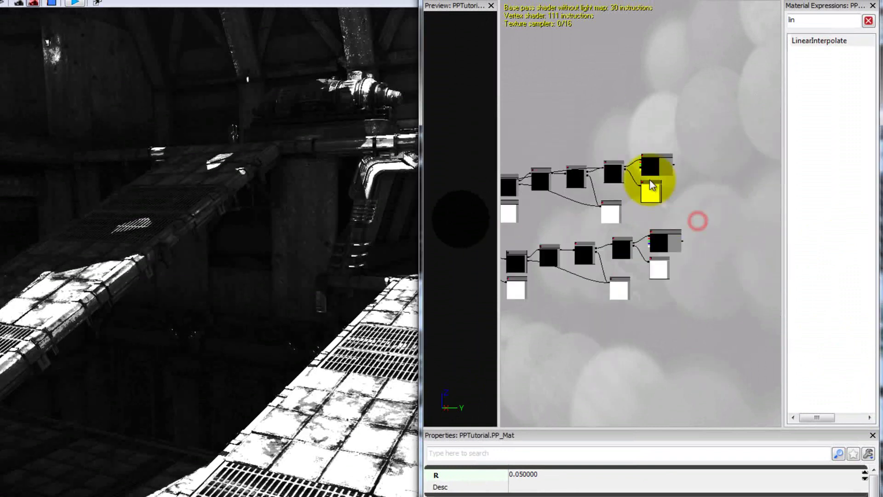
drag(641, 159, 662, 185)
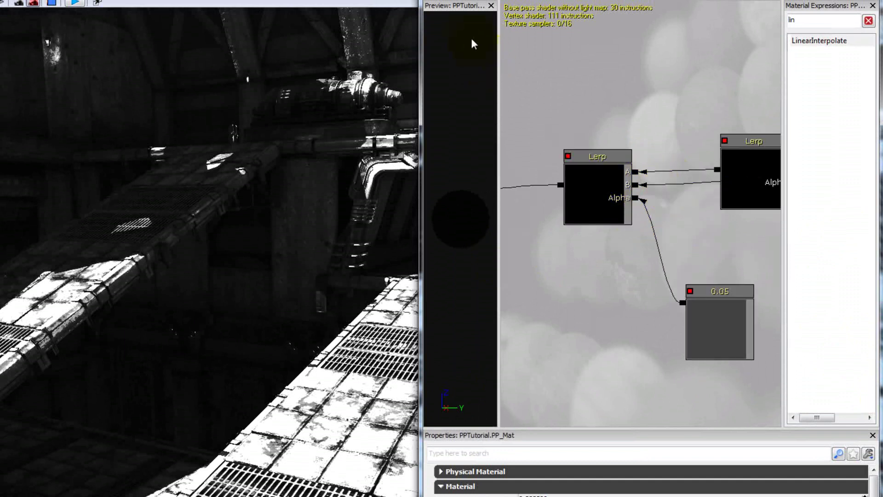
click(435, 0)
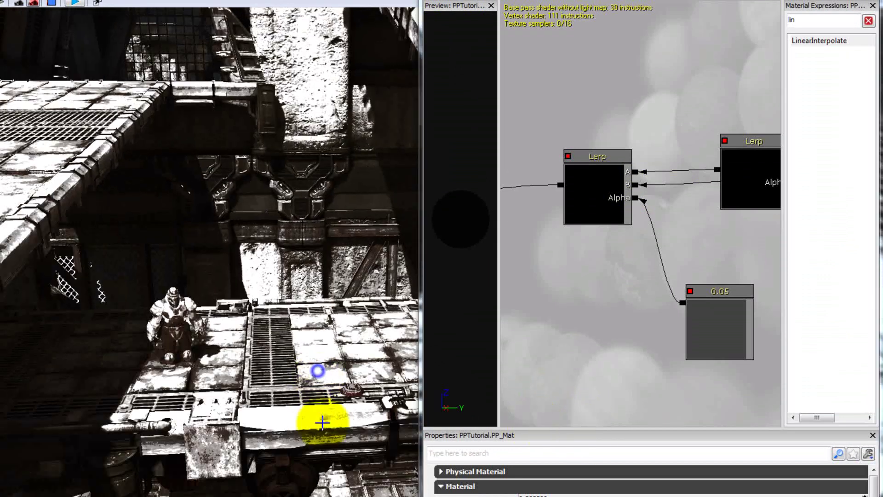
- Set the second Lerp's Alpha Constant to 0.15, apply the material and inspect the level with the character
drag(322, 422, 297, 402)
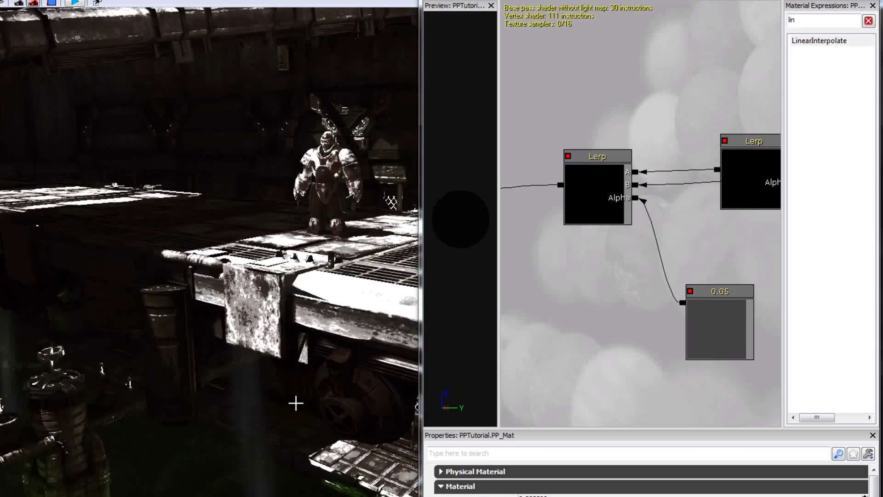
right_drag(298, 402, 329, 491)
drag(330, 491, 476, 361)
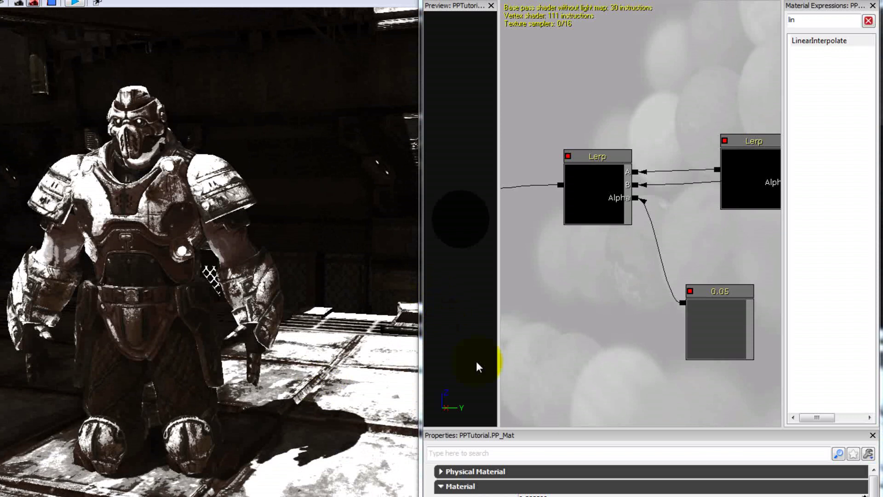
click(700, 343)
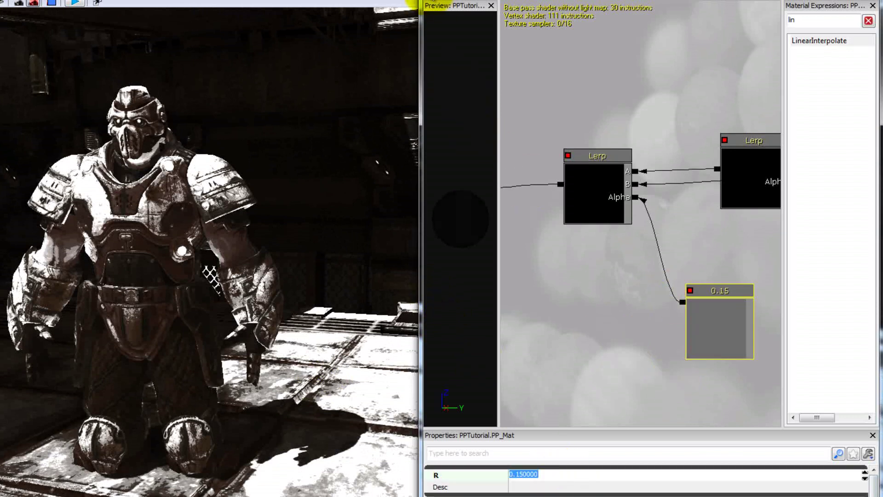
click(346, 253)
mouse_move(305, 309)
mouse_down()
mouse_move(310, 325)
mouse_move(188, 320)
mouse_move(307, 324)
mouse_move(306, 304)
mouse_up()
mouse_move(295, 310)
right_down()
mouse_move(164, 270)
mouse_move(296, 309)
right_up()
- Play the level from the tiled floor near the ramp, look around with the tinted effect and end the preview
drag(746, 247, 514, 246)
scroll(684, 248, down, 3)
drag(733, 264, 479, 262)
drag(673, 275, 599, 297)
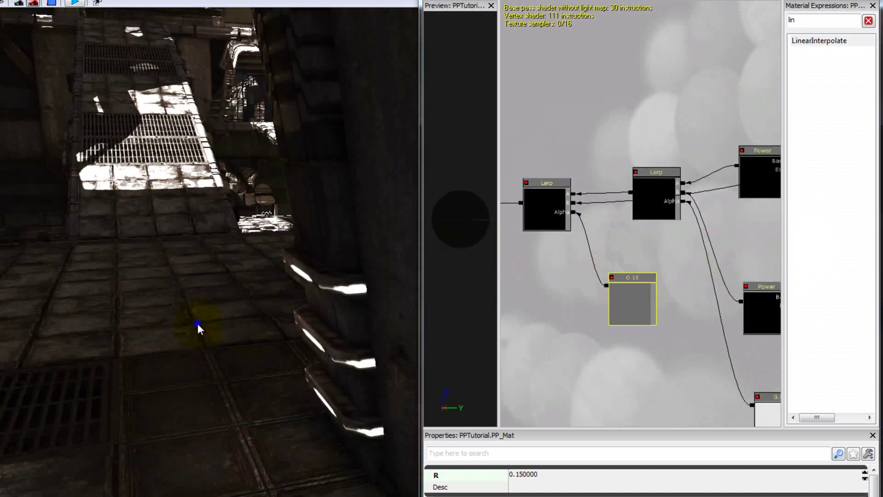
right_click(198, 326)
key(Escape)
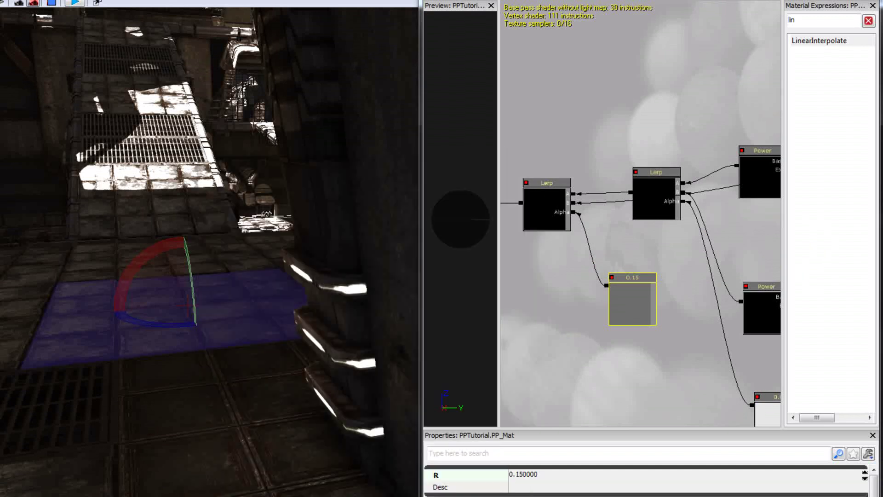
key(w)
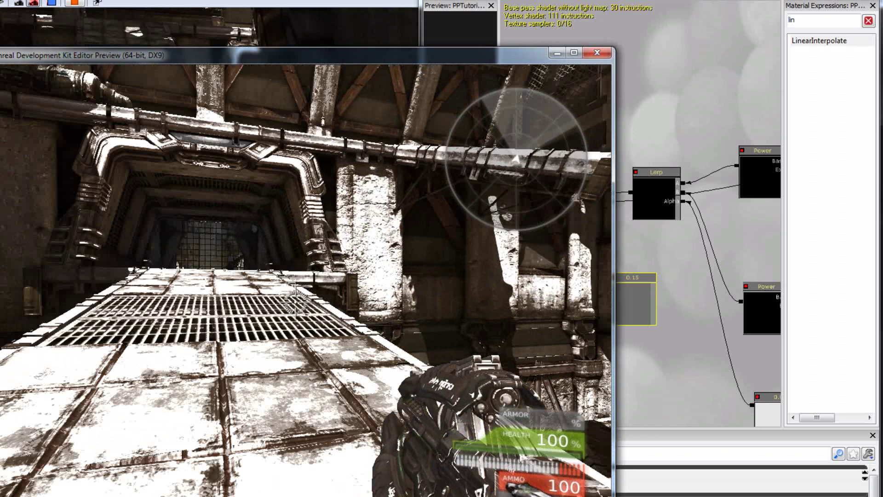
click(651, 378)
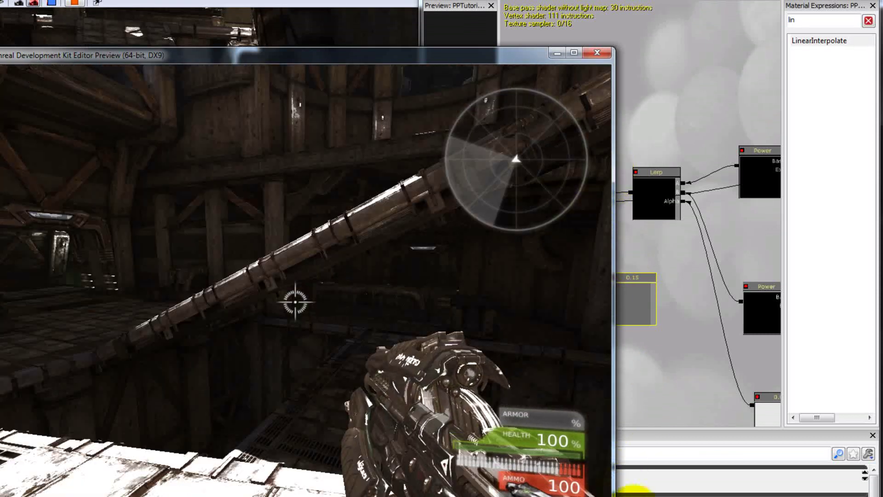
key(Escape)
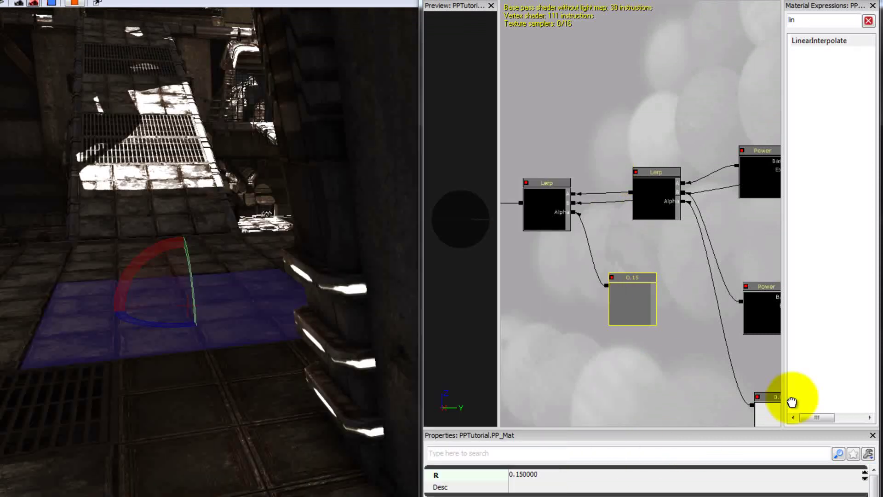
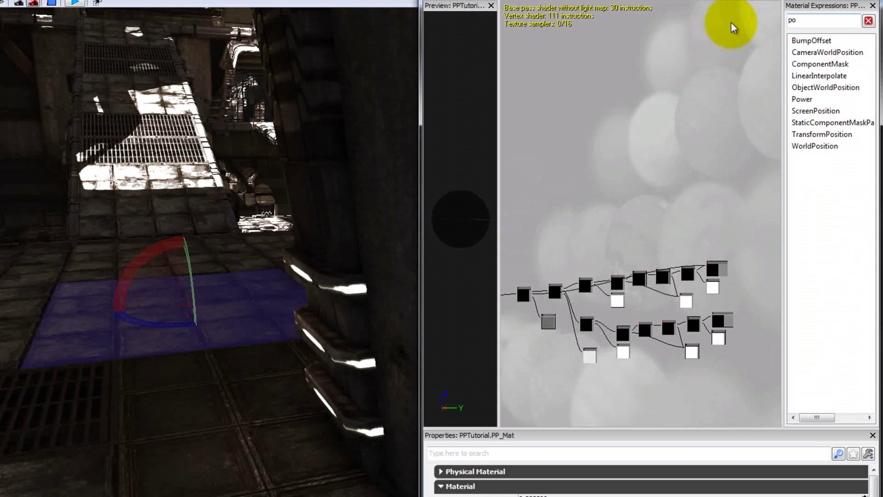
- Add a Power node above the chains, feeding the Scene Texture into its Base and a new Constant into its Exponent
click(802, 98)
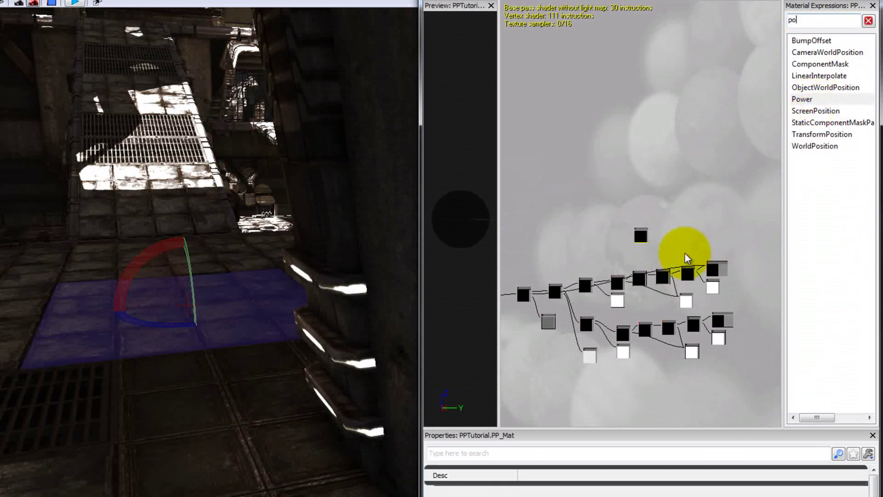
scroll(679, 254, up, 3)
drag(708, 305, 539, 205)
click(554, 227)
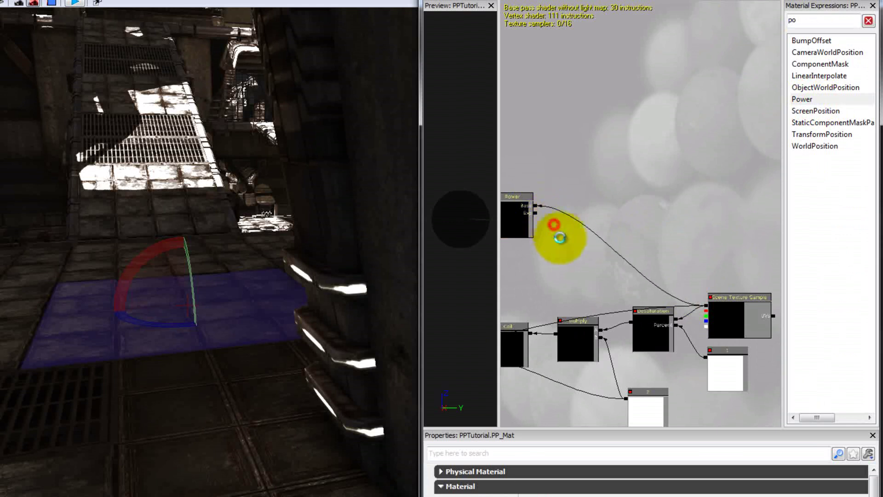
drag(552, 237, 536, 213)
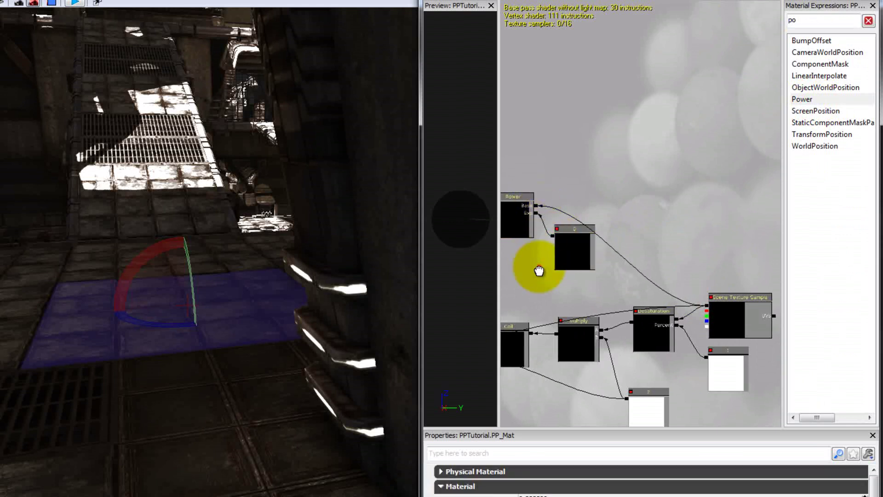
- Connect the new Power node's output to the material's main node in place of the second Lerp
drag(539, 266, 665, 267)
scroll(636, 246, down, 2)
drag(622, 228, 603, 283)
drag(702, 288, 543, 284)
drag(742, 151, 576, 300)
click(709, 154)
drag(747, 310, 706, 244)
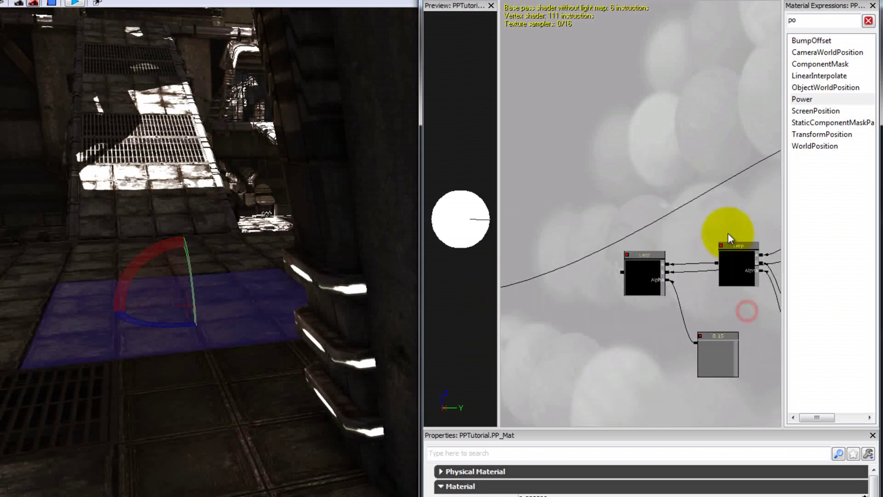
- Set the new Power node's exponent Constant to 1, apply the material and view the sunlit ramps without the selection overlay
scroll(745, 218, down, 1)
drag(757, 208, 534, 226)
drag(746, 188, 589, 208)
click(722, 165)
click(695, 179)
click(566, 475)
key(Return)
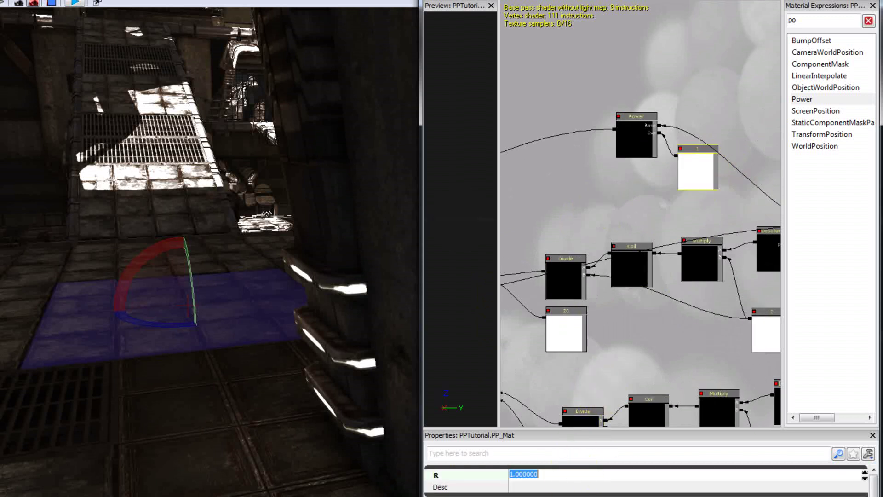
click(412, 1)
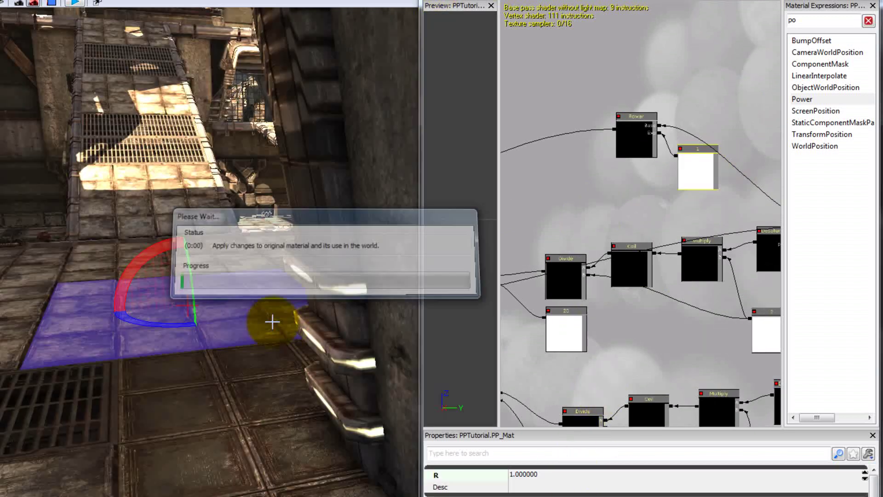
right_drag(280, 326, 272, 347)
key(g)
- Set the new Power node's exponent Constant to 2
click(592, 478)
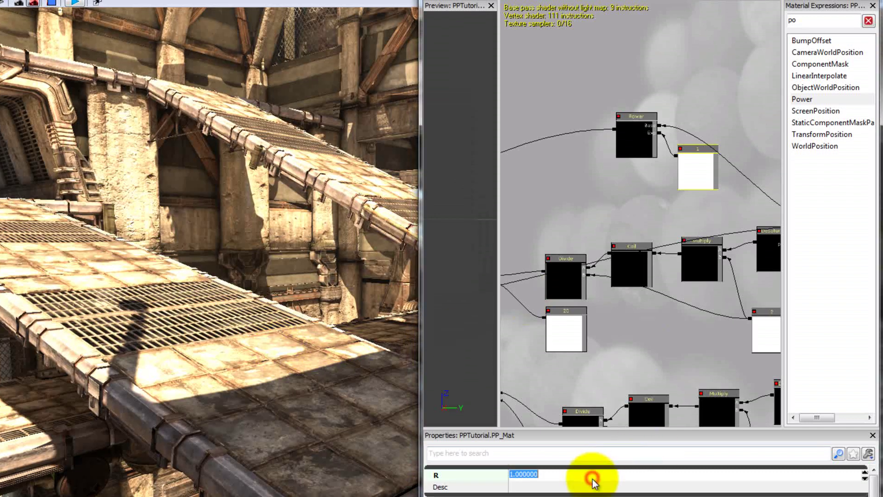
text(2)
key(Return)
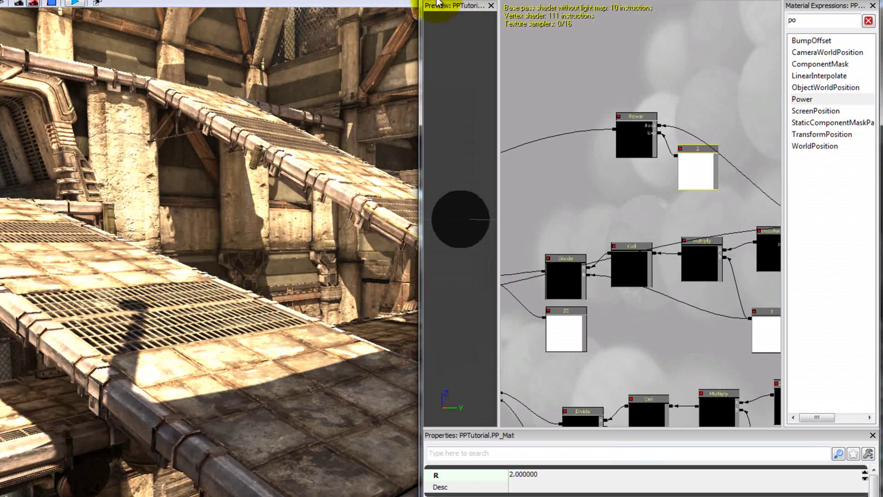
- Apply the material with the new exponent and view the armoured character up close on the sunlit platform
click(419, 5)
right_drag(255, 290, 870, 304)
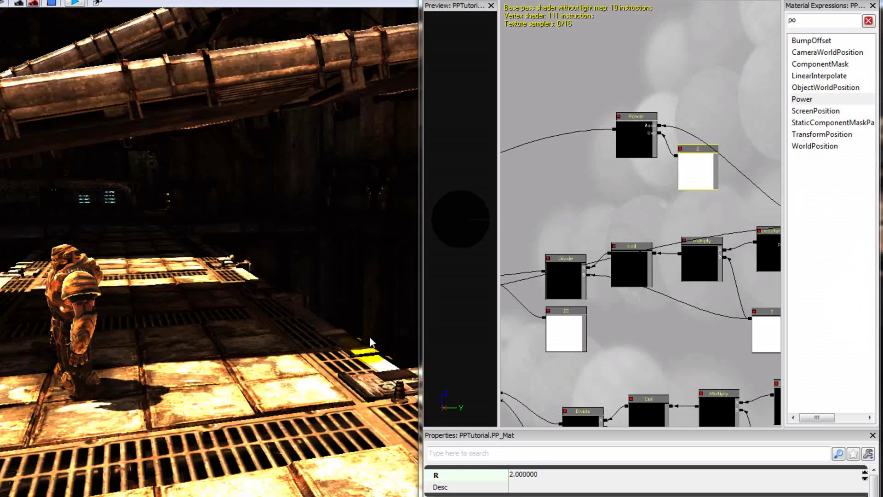
right_drag(399, 339, 282, 315)
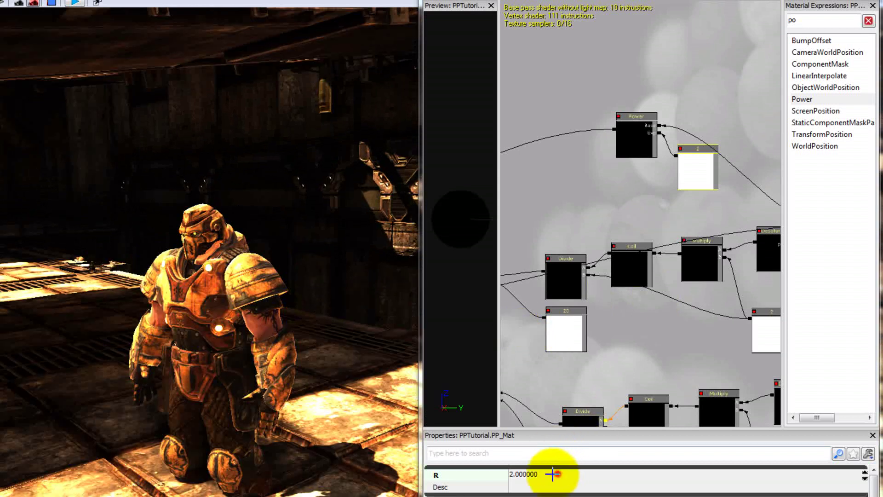
- Set the new Power node's exponent Constant to 5 and apply the material
click(541, 473)
text(5)
key(Return)
click(567, 268)
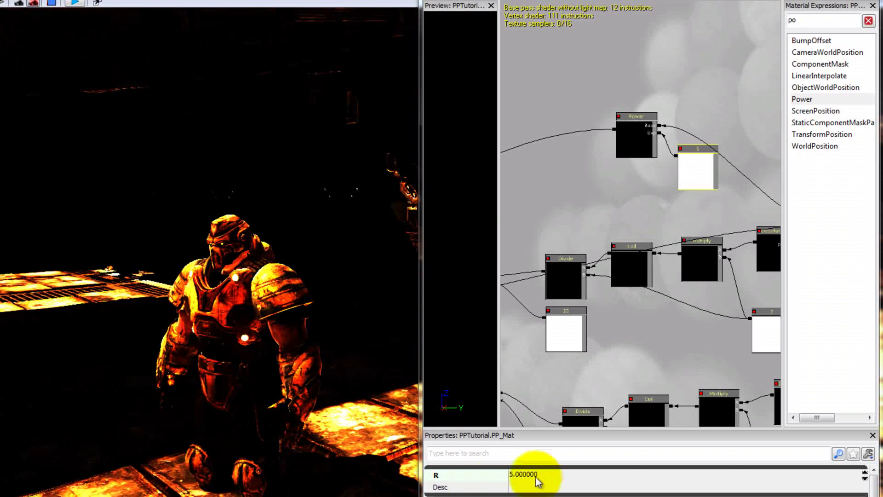
- Set the new Power node's exponent Constant to 2.5 and apply the material
click(551, 474)
text(2.5)
key(Return)
click(549, 109)
- Reconnect the Lerp output to the main node's Emissive input in place of Power, apply the material and inspect the character and its surroundings
drag(578, 221, 580, 322)
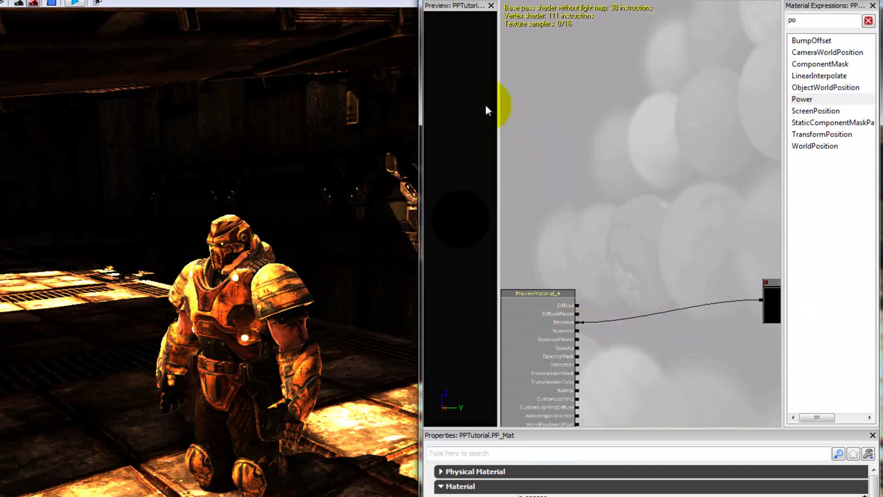
click(434, 1)
right_drag(334, 343, 438, 344)
drag(438, 344, 667, 496)
right_drag(294, 347, 84, 195)
drag(85, 196, 94, 197)
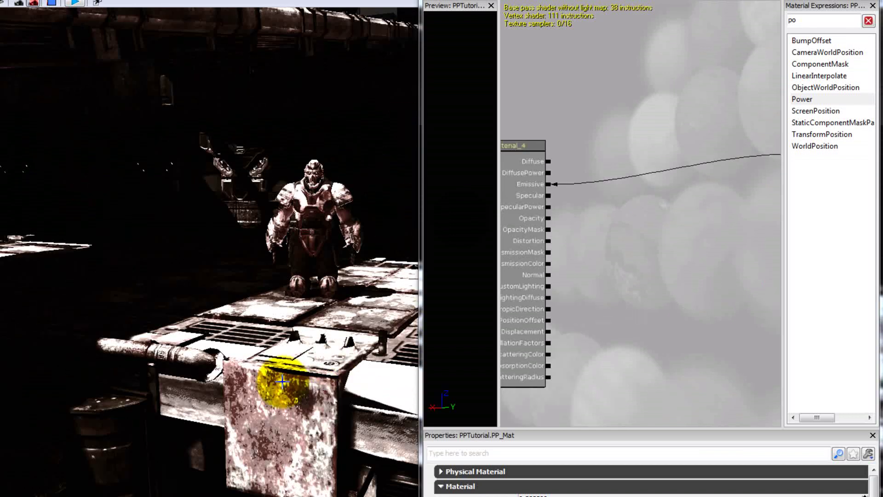
drag(284, 382, 405, 211)
drag(264, 318, 317, 307)
drag(370, 310, 321, 300)
- Leave the material, fully load the PP_Tests package in the Content Browser and show all asset types
click(859, 0)
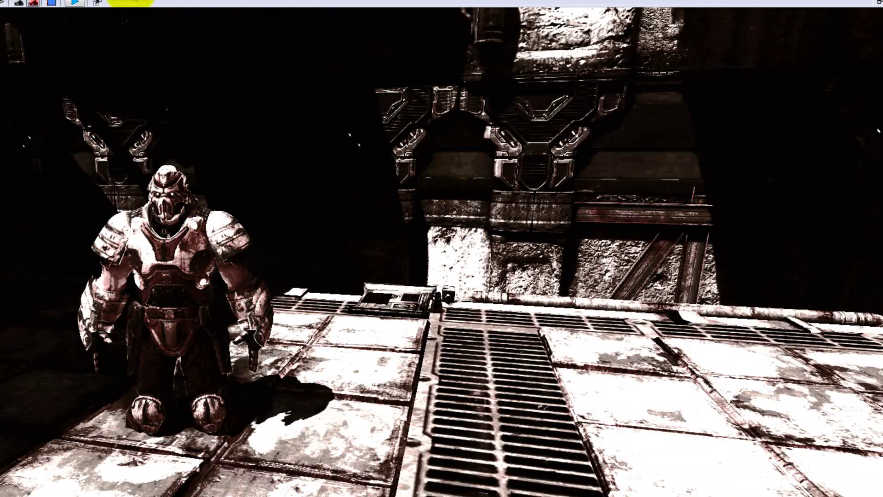
click(1, 1)
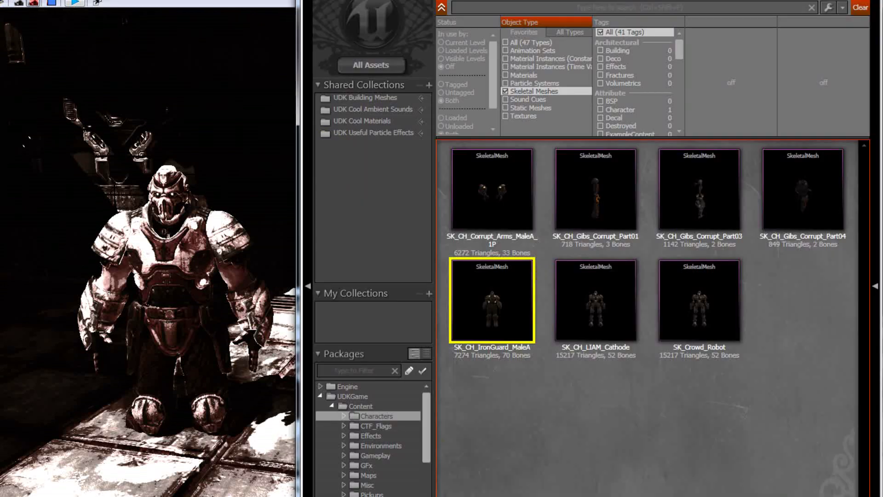
drag(424, 439, 427, 496)
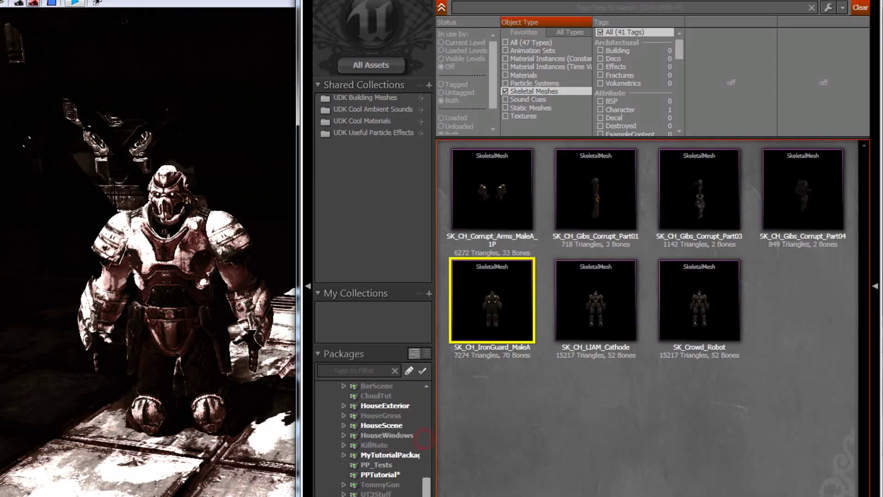
click(390, 463)
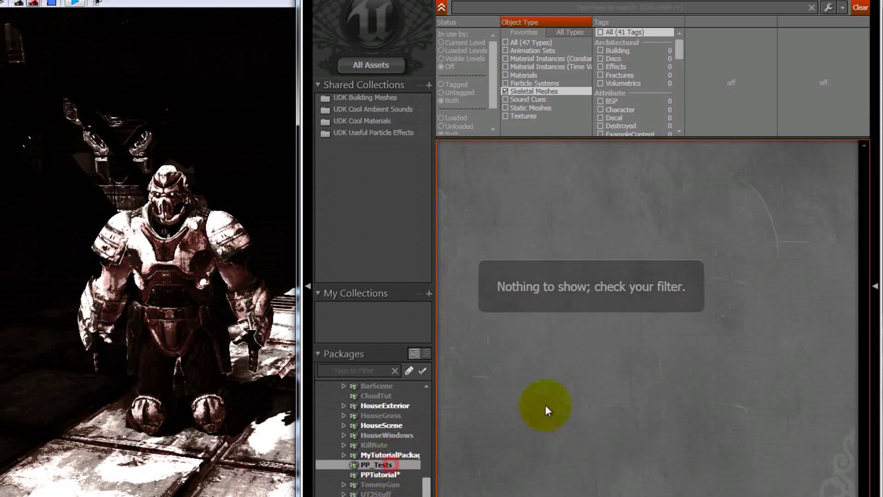
right_click(391, 466)
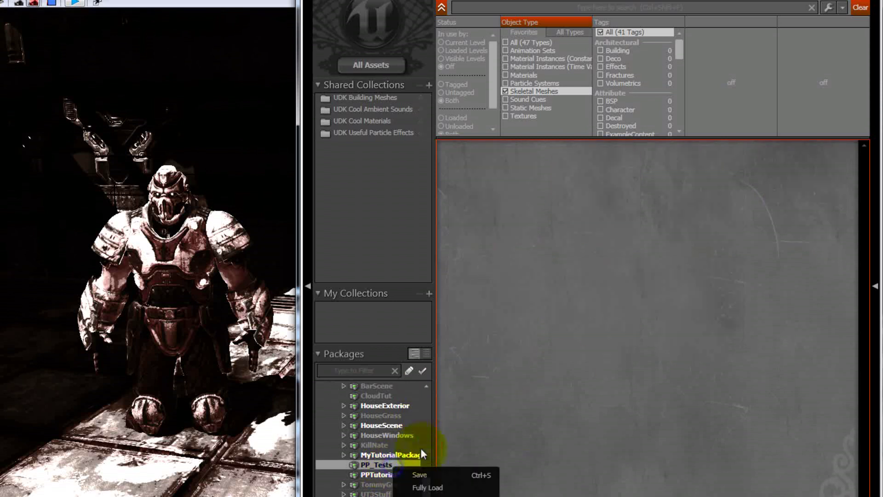
click(430, 487)
click(524, 42)
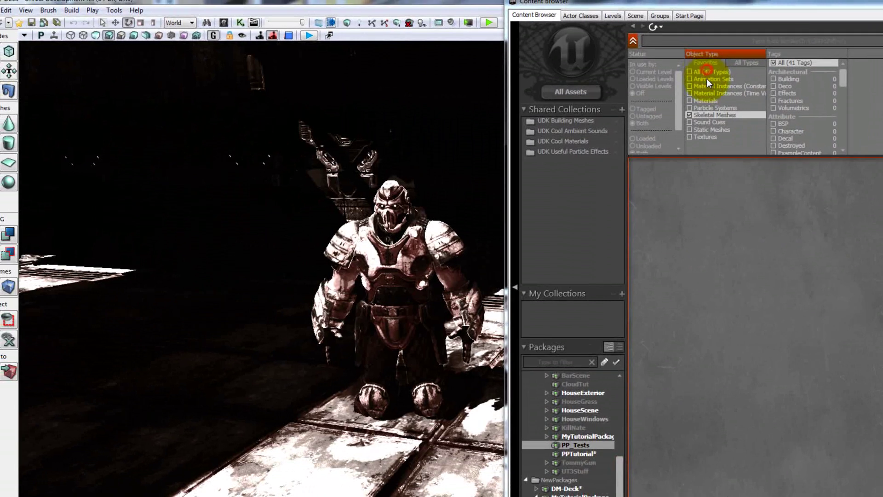
click(801, 369)
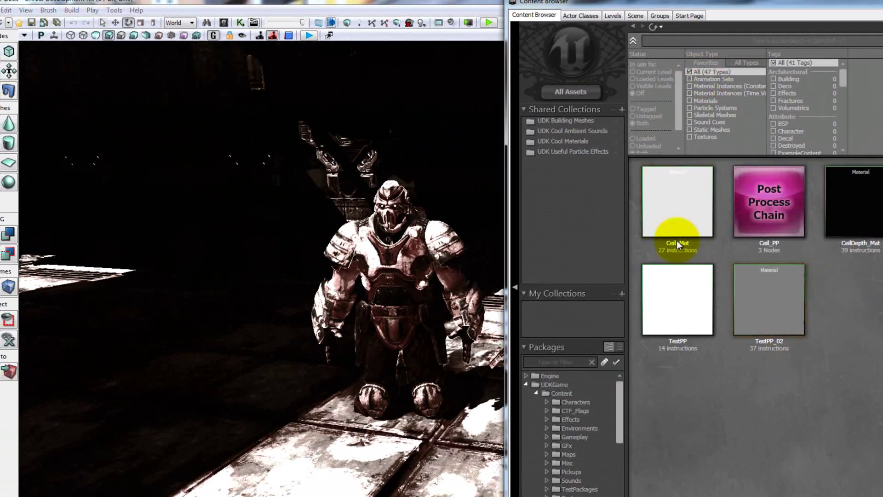
- Assign Ceil_PP as the World Post Process Chain in the World Properties and view the character and surrounding walls
click(77, 10)
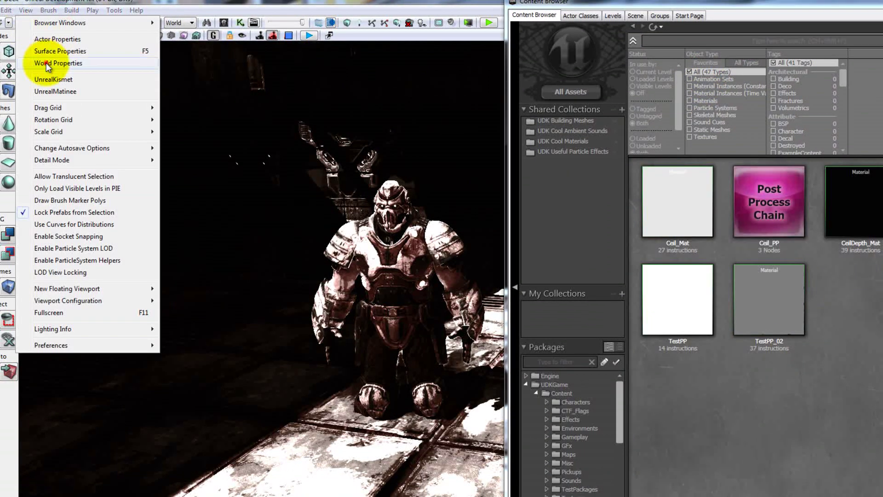
click(46, 62)
click(769, 201)
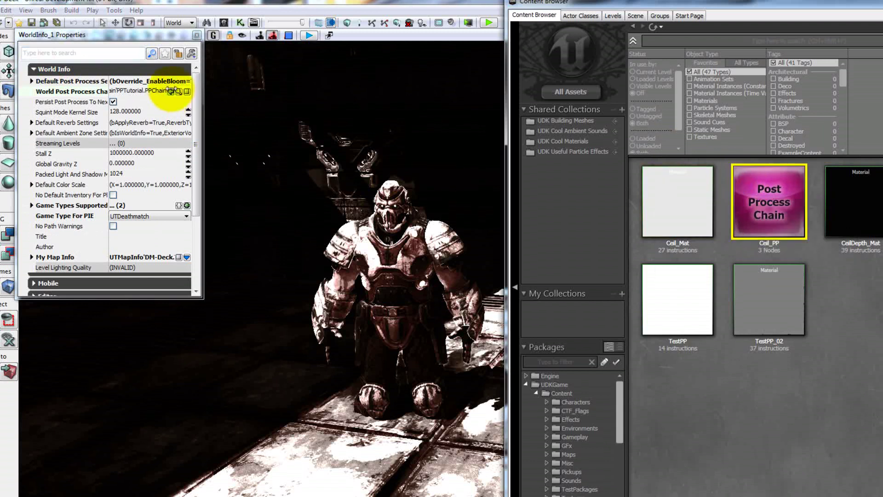
click(171, 91)
click(197, 35)
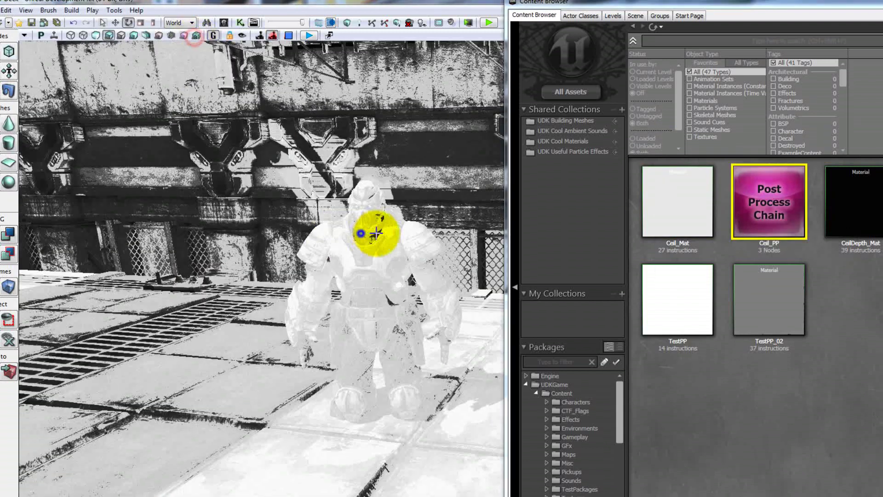
drag(365, 226, 377, 233)
right_drag(414, 286, 550, 268)
mouse_move(416, 286)
mouse_down()
mouse_move(75, 305)
mouse_move(108, 309)
mouse_move(156, 293)
mouse_move(154, 306)
mouse_move(73, 89)
mouse_move(316, 256)
mouse_move(339, 282)
mouse_move(342, 258)
mouse_move(69, 32)
mouse_move(329, 339)
mouse_move(325, 299)
mouse_move(439, 380)
mouse_move(430, 388)
mouse_move(459, 339)
mouse_move(437, 300)
mouse_move(571, 272)
mouse_move(664, 286)
mouse_move(659, 327)
mouse_move(385, 354)
mouse_move(674, 225)
mouse_up()
- Check which materials the second and third MaterialEffect nodes of Ceil_PP use, and examine their effect on the stairs and lamps
click(785, 205)
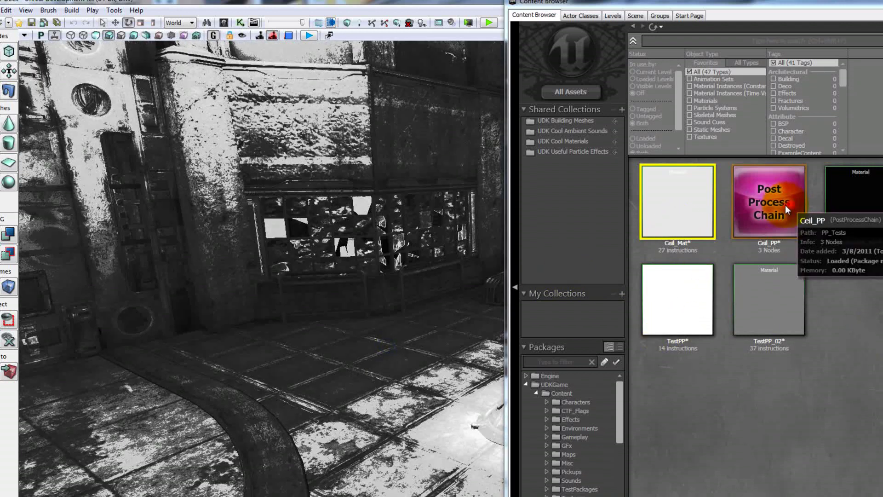
double_click(785, 205)
drag(449, 249, 382, 211)
click(381, 200)
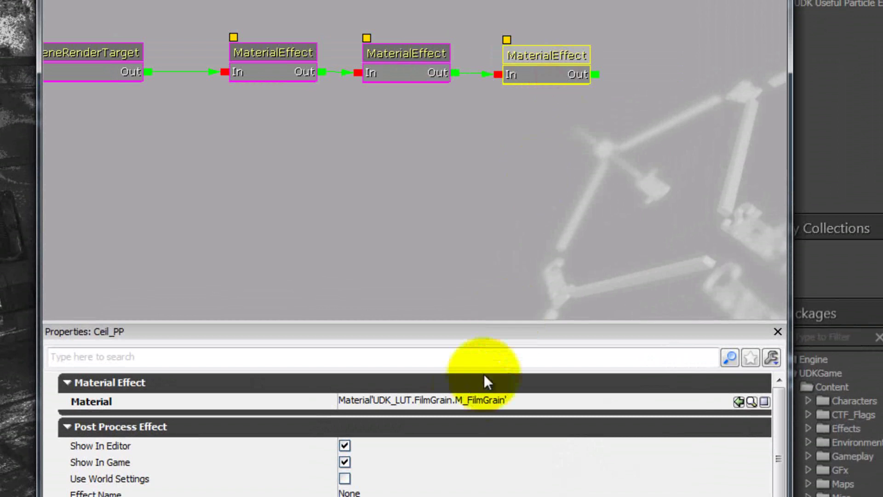
click(423, 55)
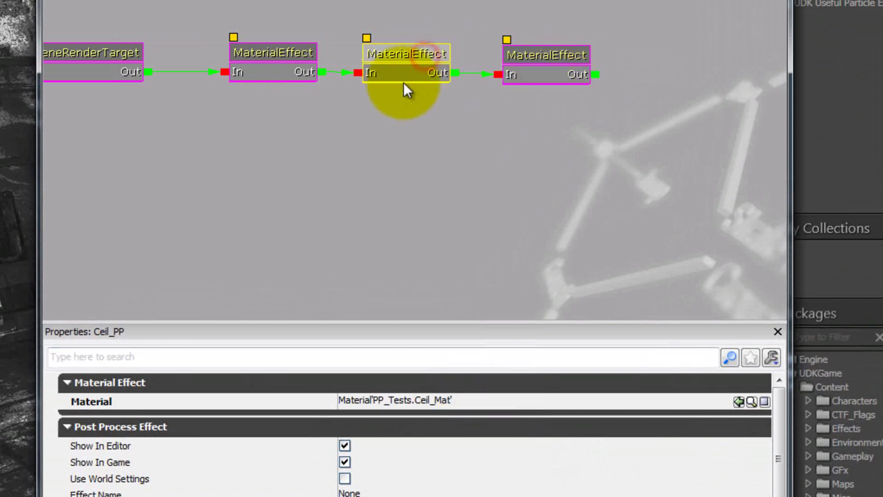
click(533, 59)
click(429, 71)
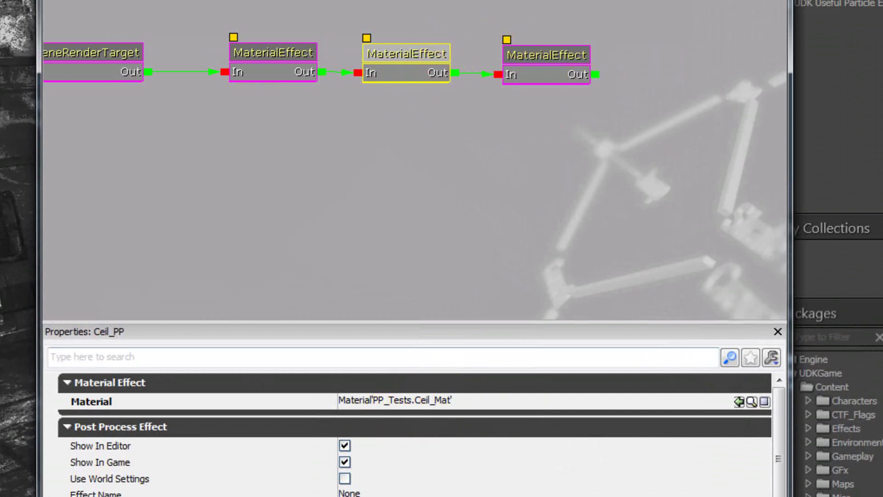
click(591, 58)
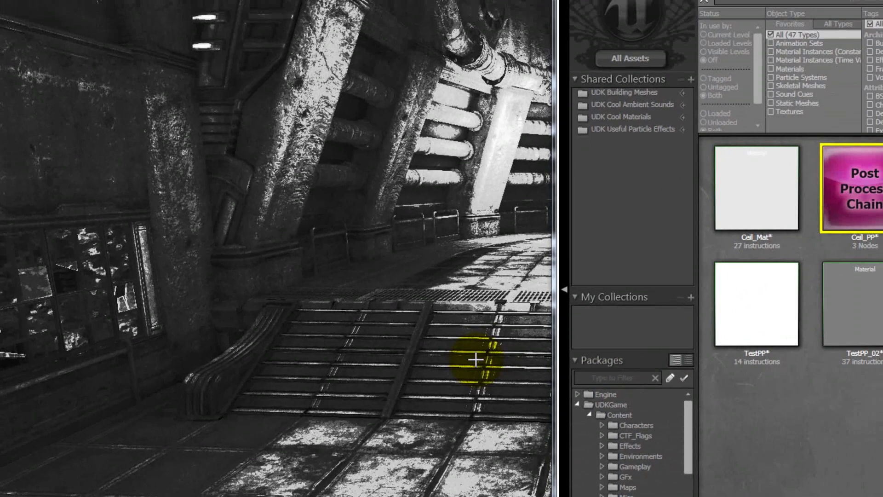
right_drag(479, 360, 238, 112)
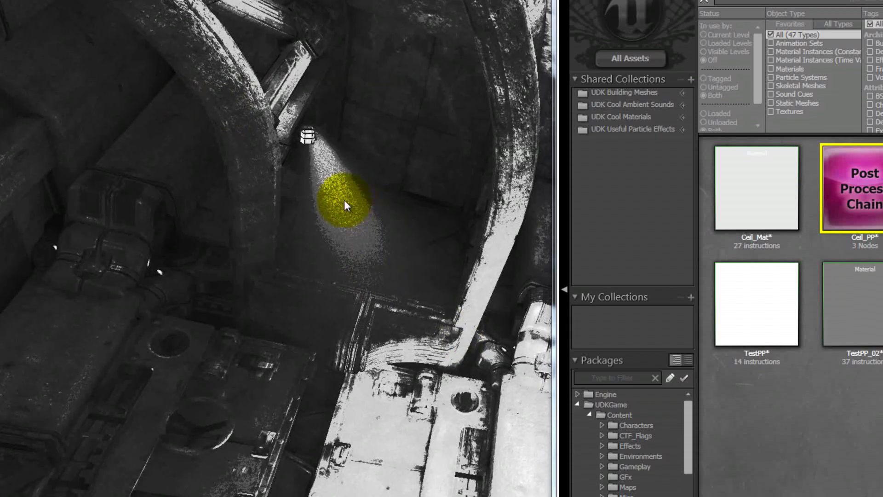
right_drag(394, 317, 468, 270)
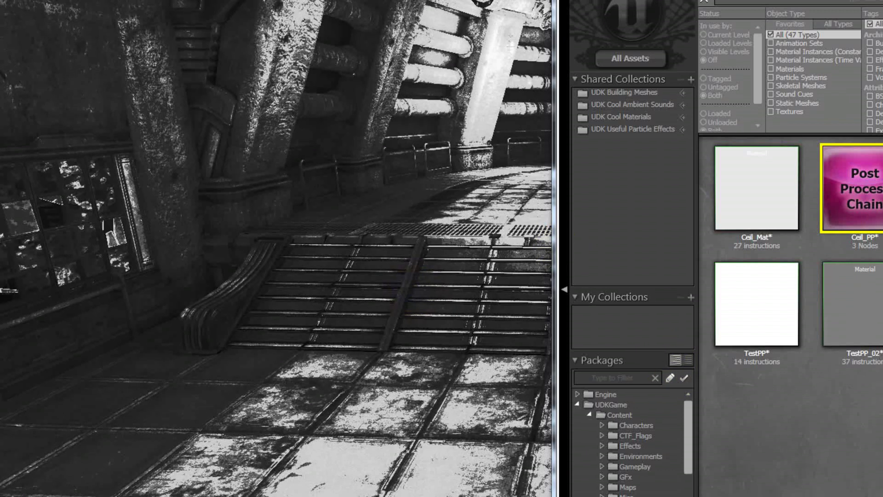
- Assign the TestPP_02 material to the middle MaterialEffect node of Ceil_PP and close the chain editor
double_click(873, 205)
click(856, 299)
click(455, 284)
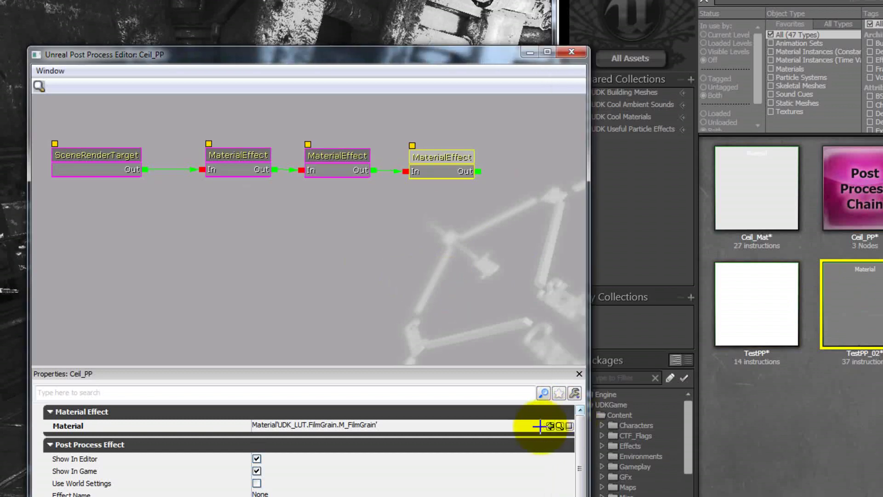
click(316, 145)
click(550, 425)
click(565, 54)
- Examine the coloured post-process effect on the ramps, the distant character and the towers against the sky
right_click(483, 240)
right_drag(757, 182, 498, 237)
drag(450, 290, 369, 213)
drag(460, 313, 365, 151)
right_drag(367, 149, 377, 159)
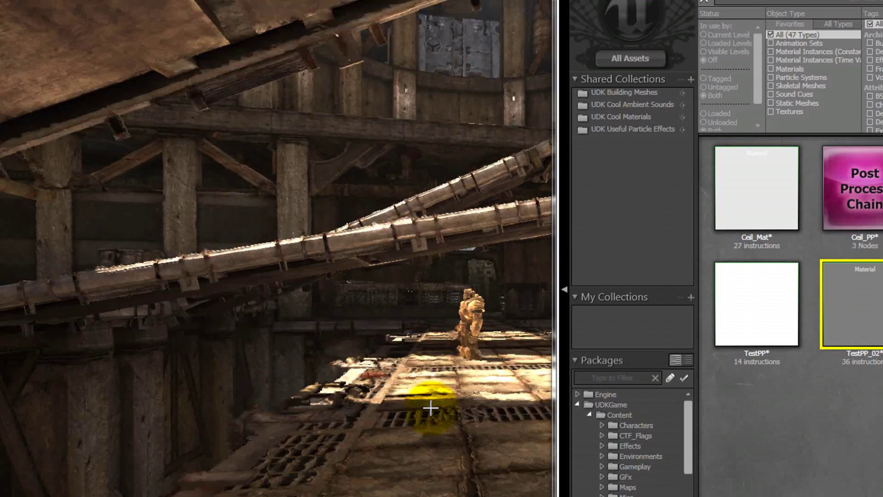
drag(430, 408, 412, 214)
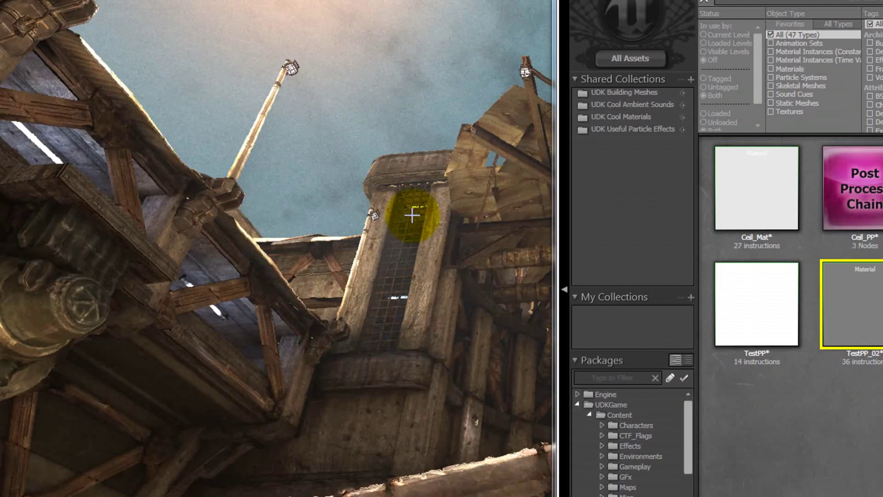
drag(444, 256, 465, 274)
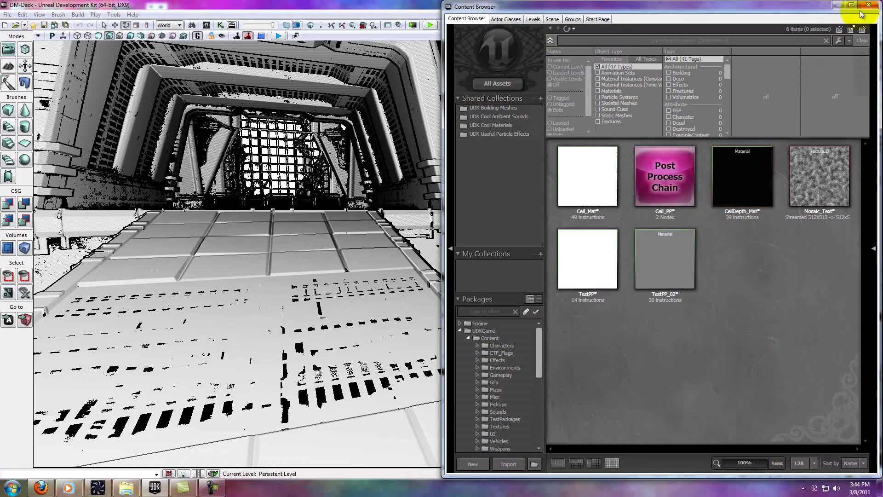
- View the green monster's head and chest up close in the dark level
click(869, 5)
right_drag(775, 292, 841, 348)
right_drag(527, 339, 881, 267)
drag(881, 267, 871, 239)
right_drag(502, 349, 496, 414)
drag(505, 349, 512, 348)
right_drag(512, 349, 570, 318)
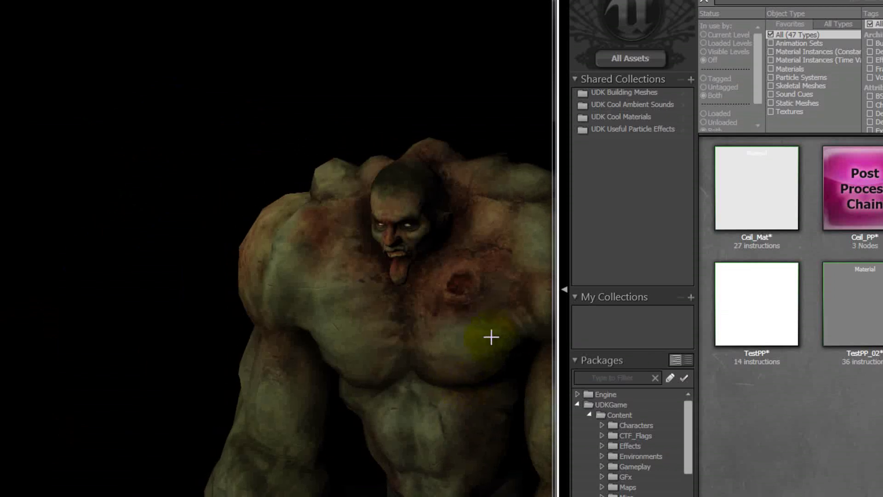
right_click(484, 305)
click(377, 492)
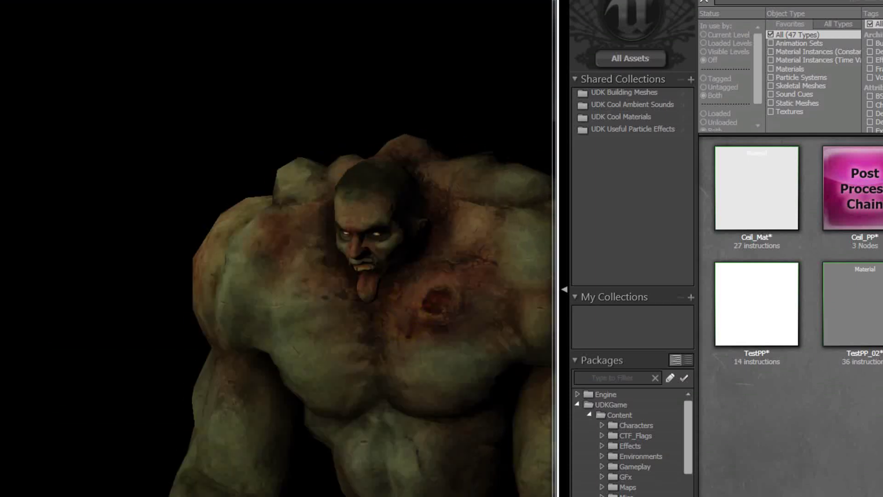
- Open the World Properties of the monster level
click(0, 0)
key(Right)
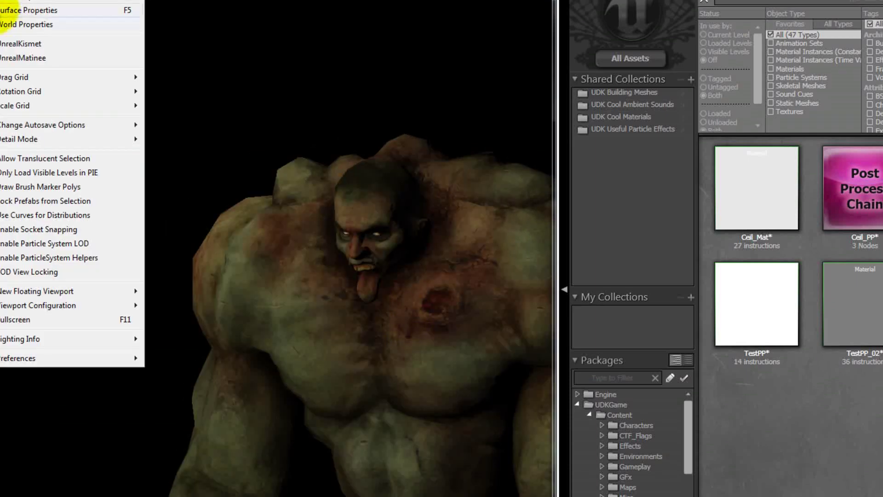
click(20, 24)
- Assign the Ceil_Mat material to the middle MaterialEffect node of Ceil_PP and close the chain editor
click(873, 215)
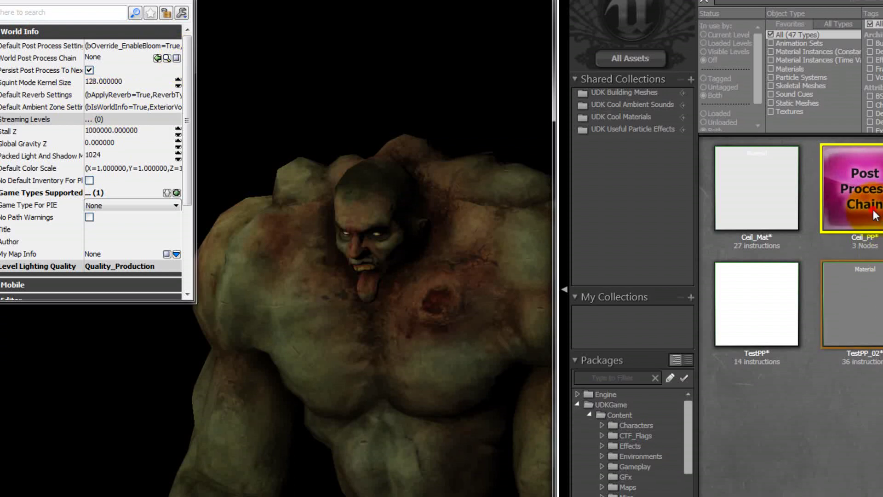
double_click(874, 213)
click(750, 207)
click(469, 153)
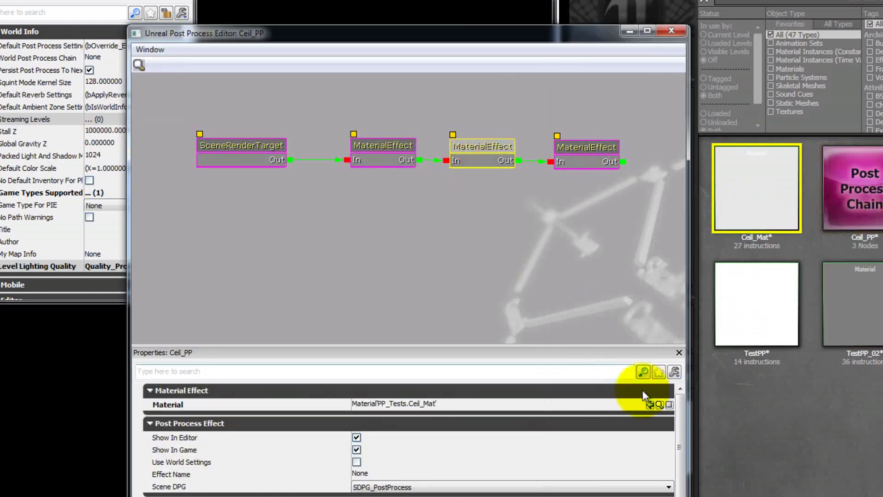
click(649, 404)
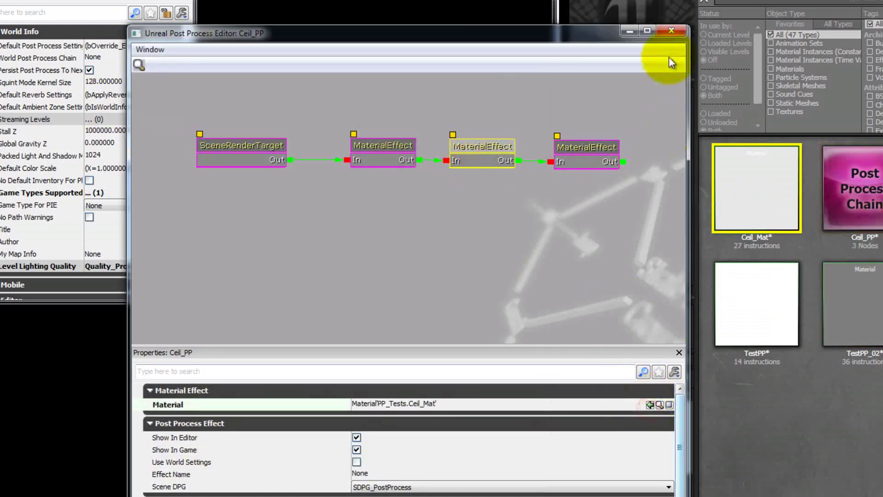
click(672, 31)
- Assign Ceil_PP as the monster level's World Post Process Chain, check the monster and close the World Properties
drag(476, 296, 416, 295)
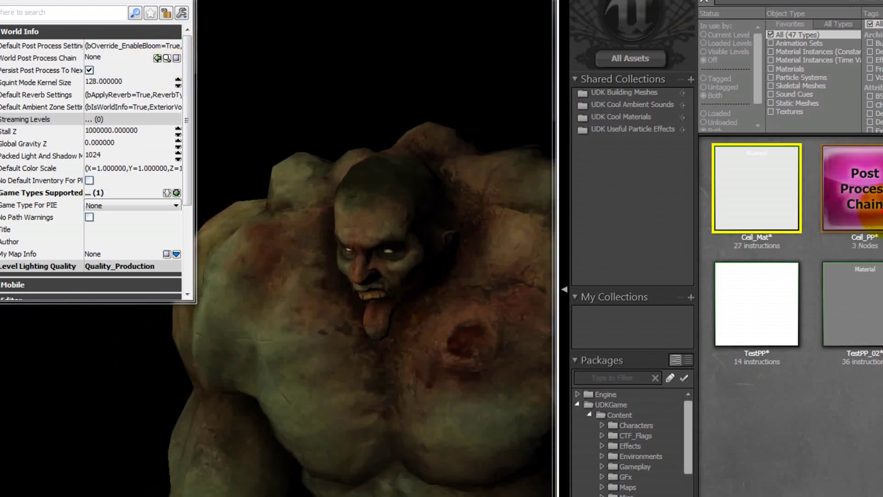
click(863, 203)
click(157, 58)
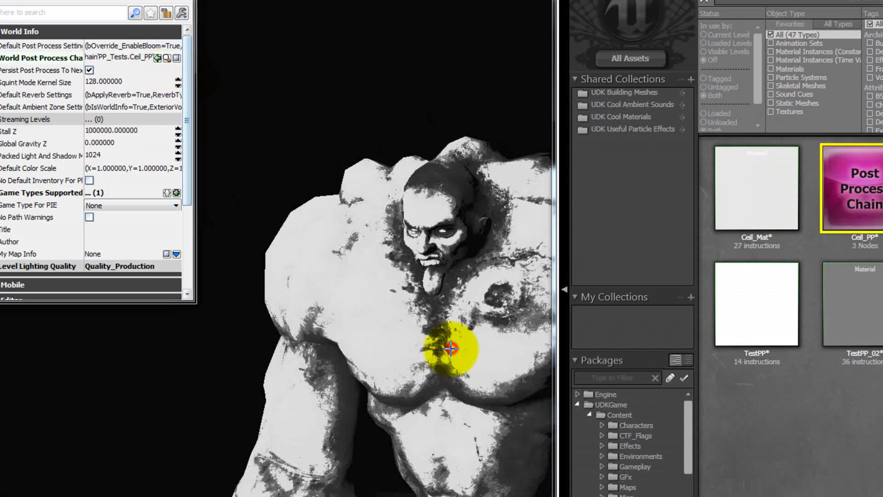
drag(455, 348, 487, 355)
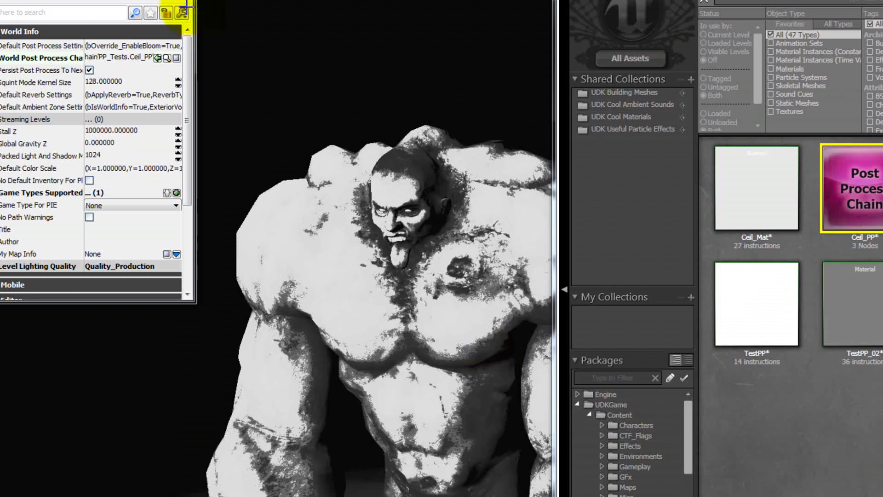
click(189, 1)
- Examine the black-and-white effect on the monster, the table and the candle from several angles
right_drag(351, 163, 394, 185)
drag(467, 273, 556, 242)
drag(307, 245, 46, 271)
mouse_move(470, 273)
mouse_down()
mouse_move(507, 270)
mouse_move(497, 262)
mouse_move(465, 285)
mouse_move(519, 278)
mouse_move(504, 261)
mouse_move(453, 264)
mouse_move(475, 275)
mouse_up()
drag(372, 391, 520, 460)
drag(544, 394, 471, 350)
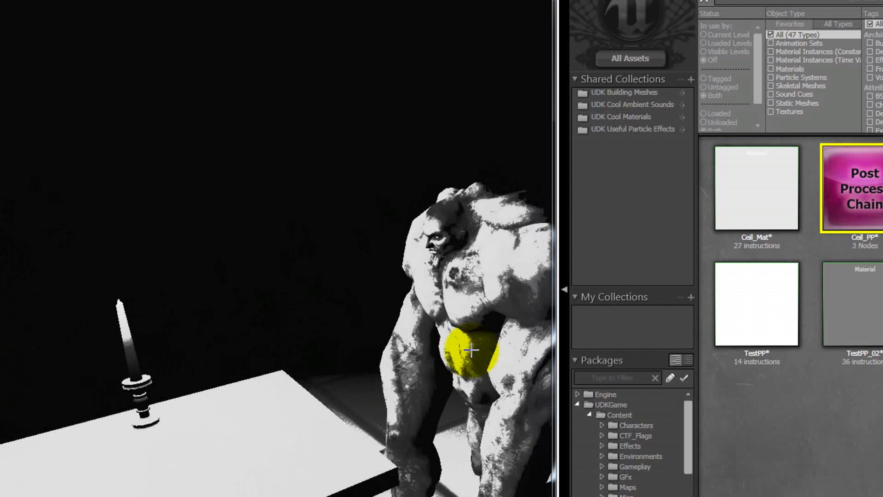
mouse_move(490, 367)
mouse_down()
mouse_move(477, 371)
mouse_move(501, 358)
mouse_up()
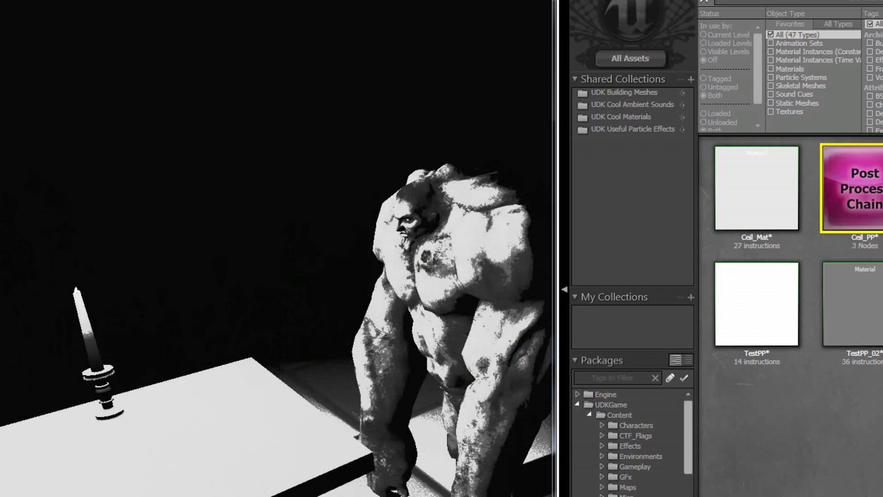